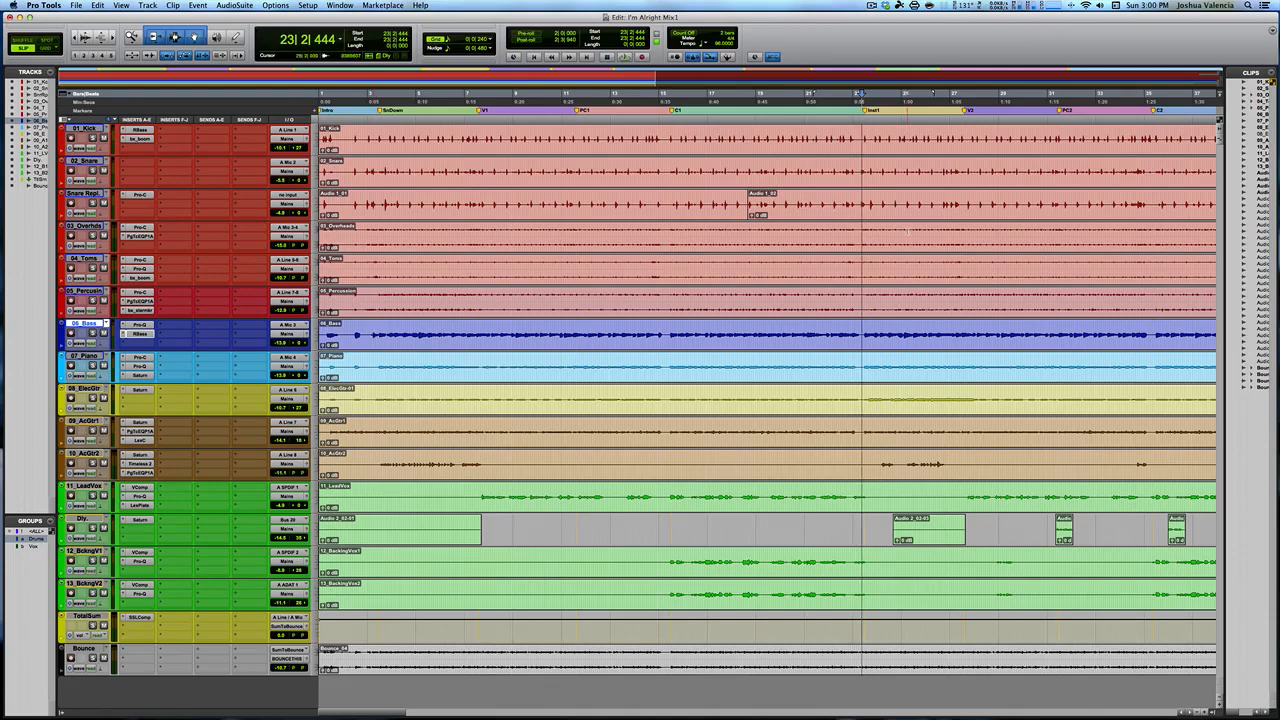
Set the playback start to the beginning of the Inst1 section and audition the full mix.
{"action": "scroll", "coordinate": [906, 232], "scroll_direction": "right", "scroll_amount": 10}
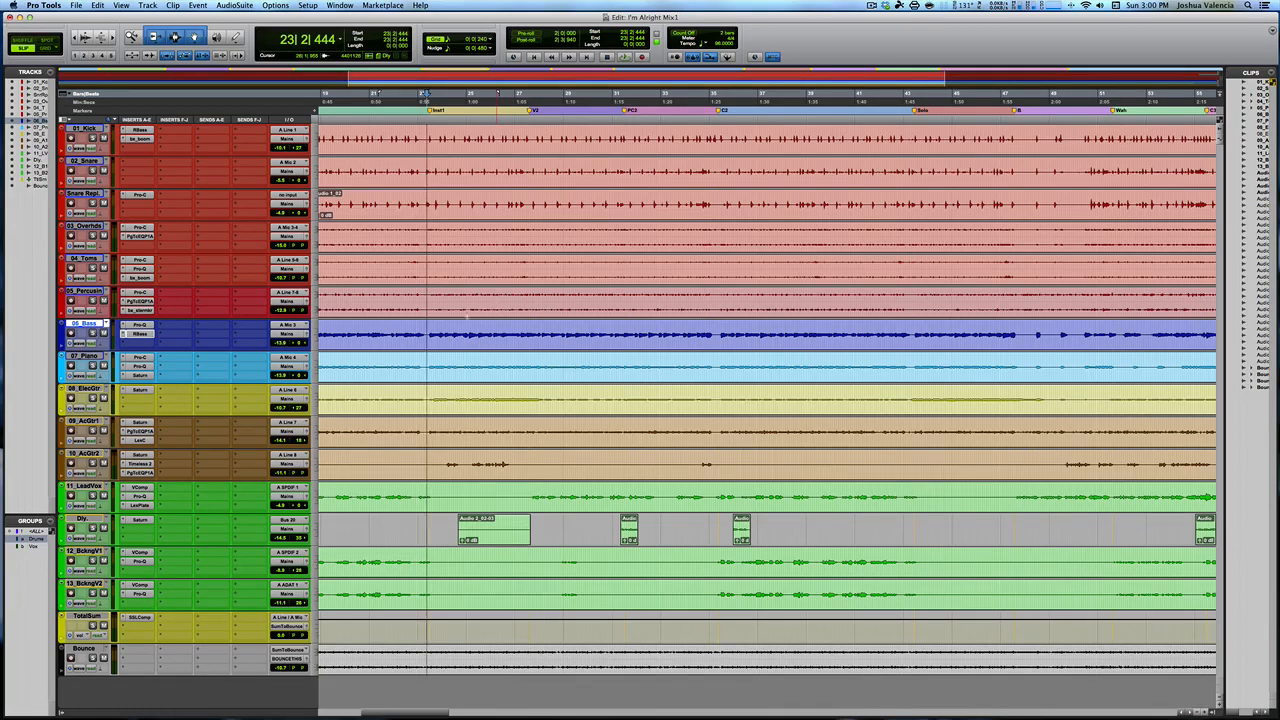
{"action": "left_click", "coordinate": [430, 334]}
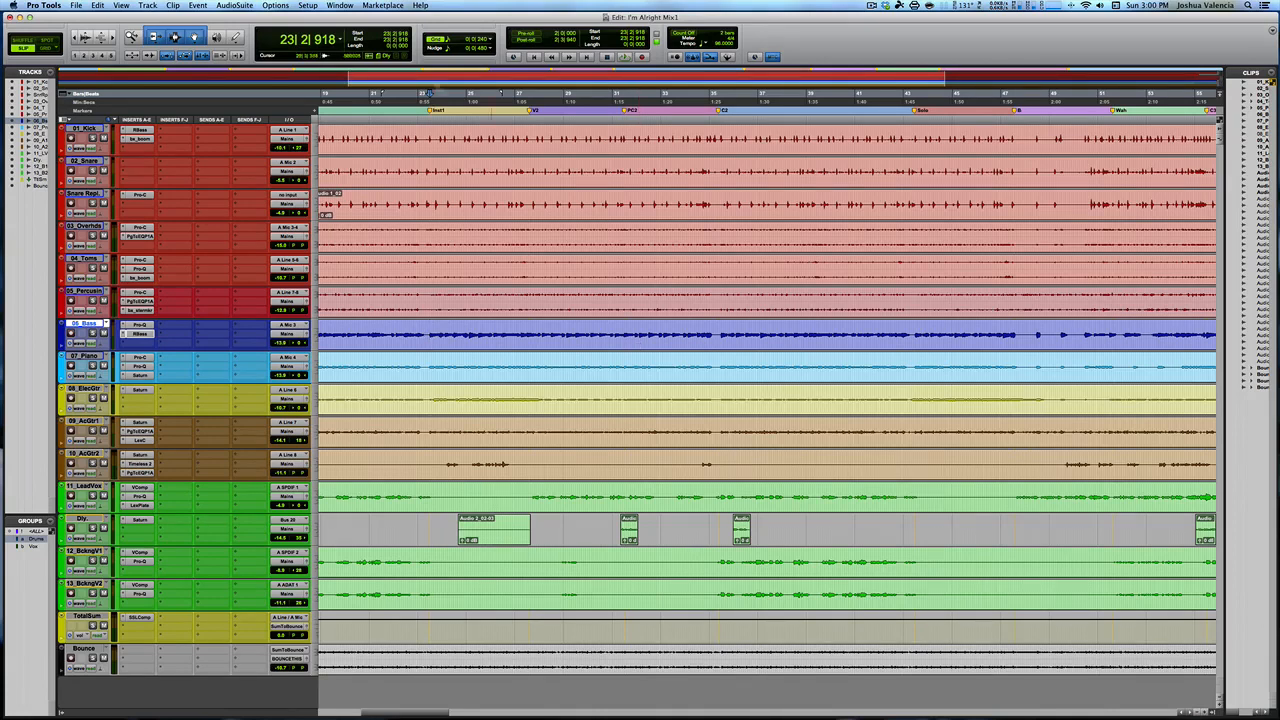
{"action": "key", "text": "space"}
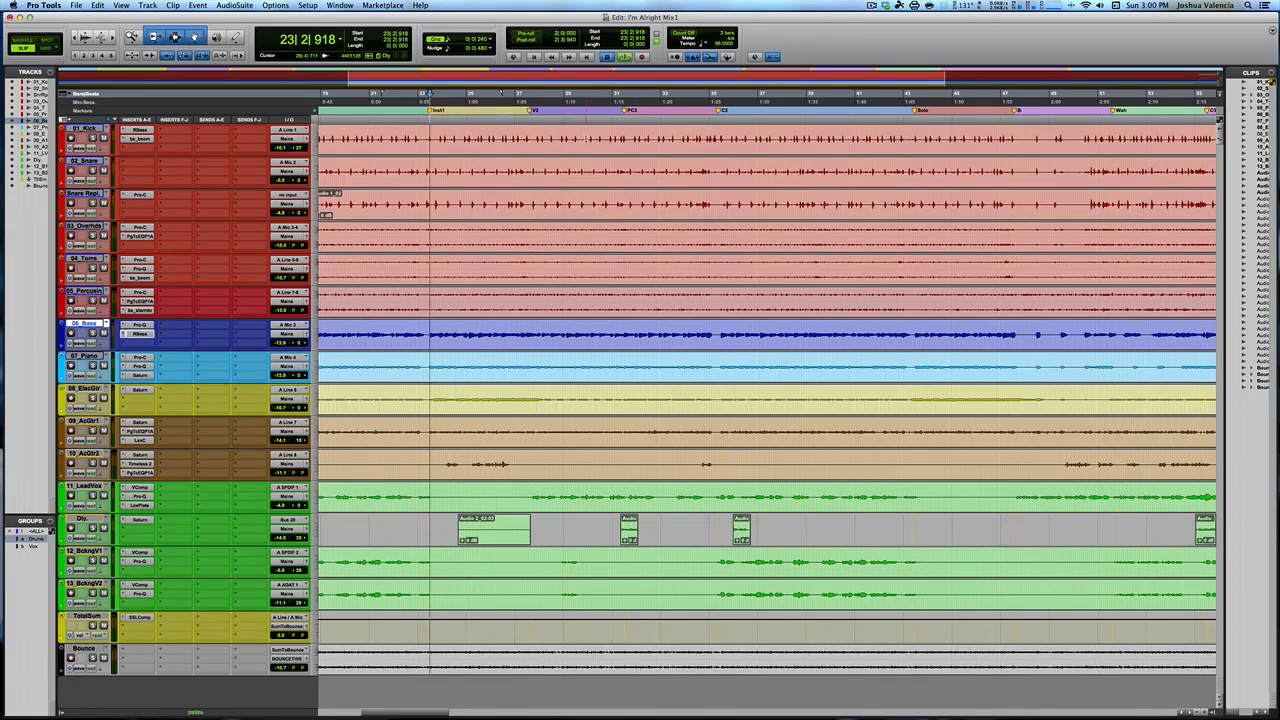
{"action": "key", "text": "space"}
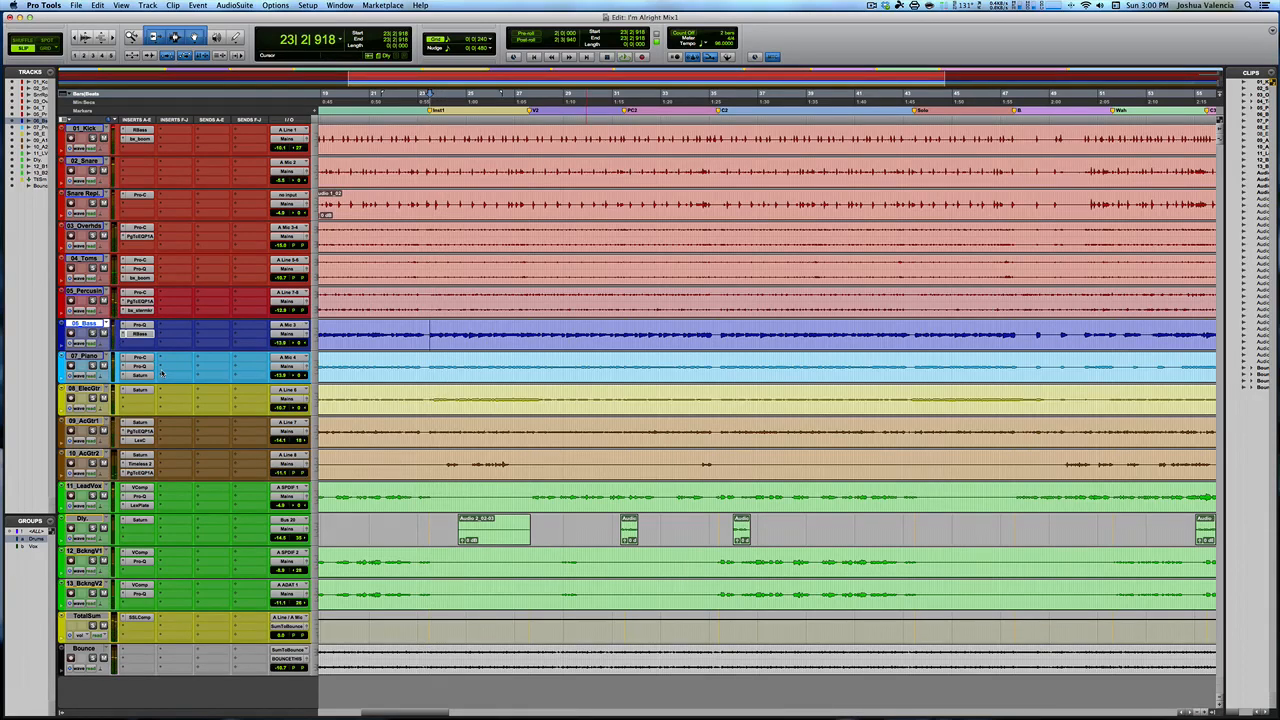
{"action": "key", "text": "space"}
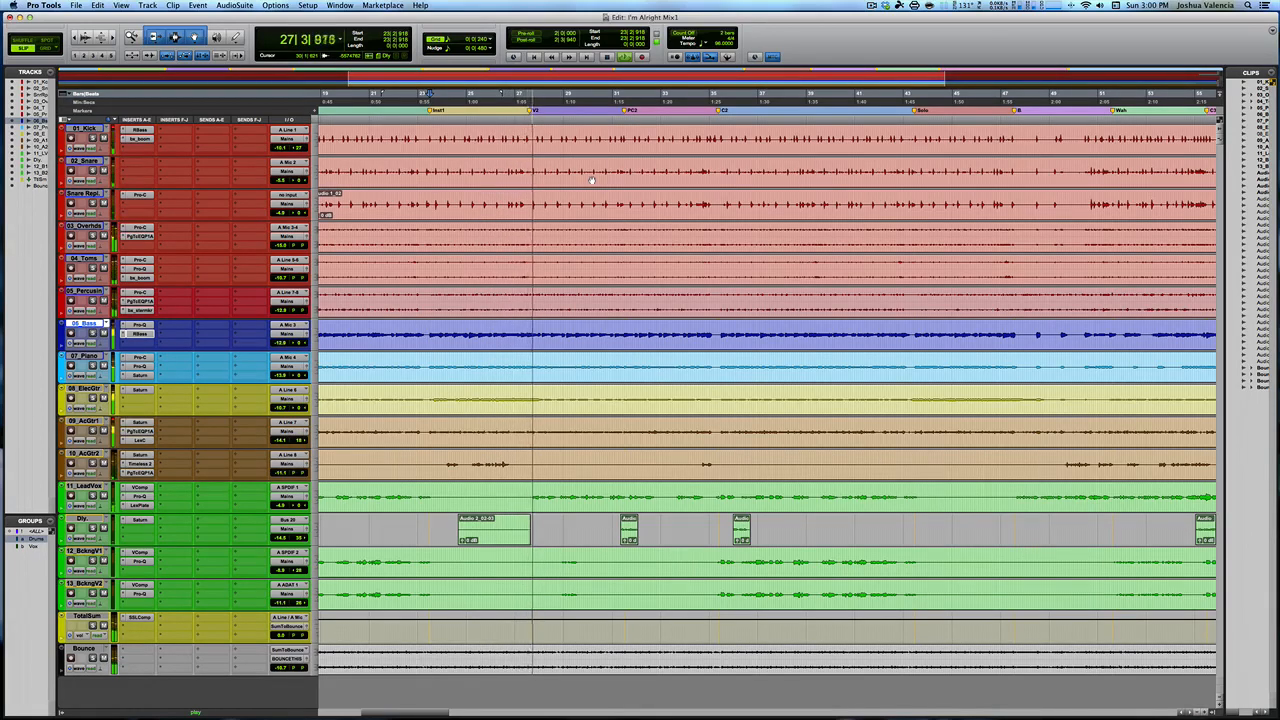
{"action": "key", "text": "space"}
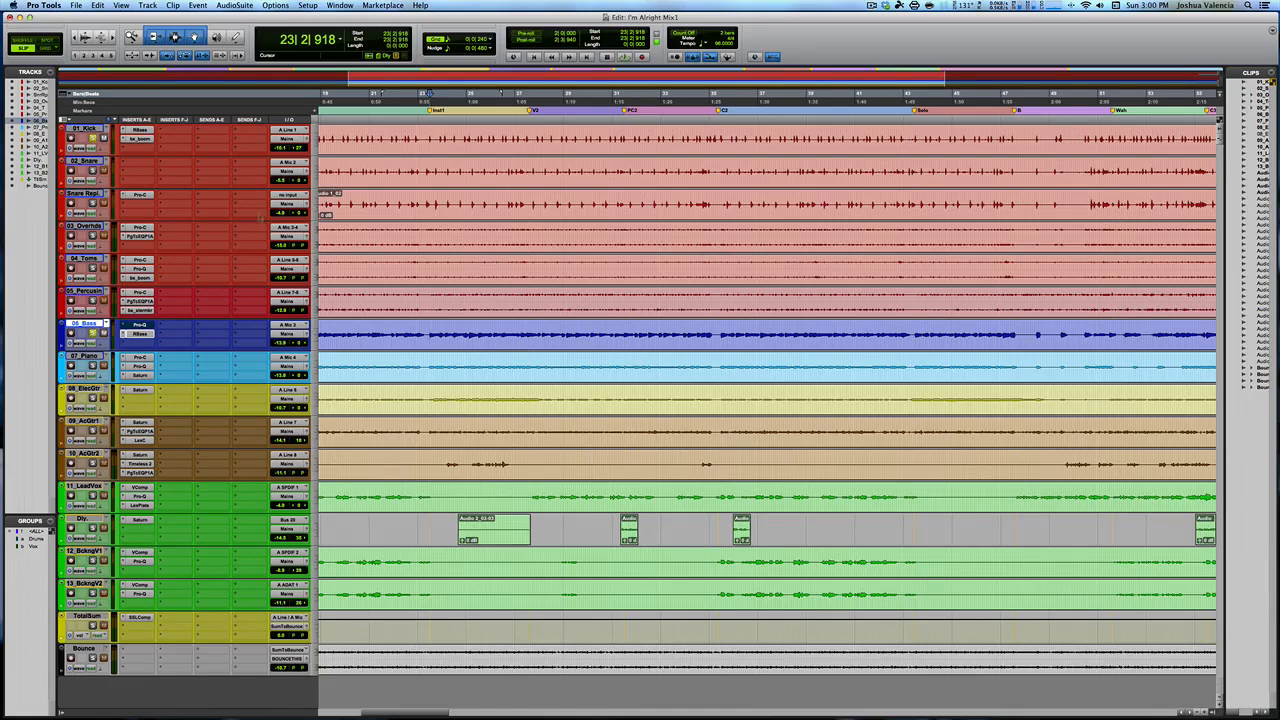
Audition the kick and bass tracks and open the RBass plug-in of each track side by side.
{"action": "key", "text": "space"}
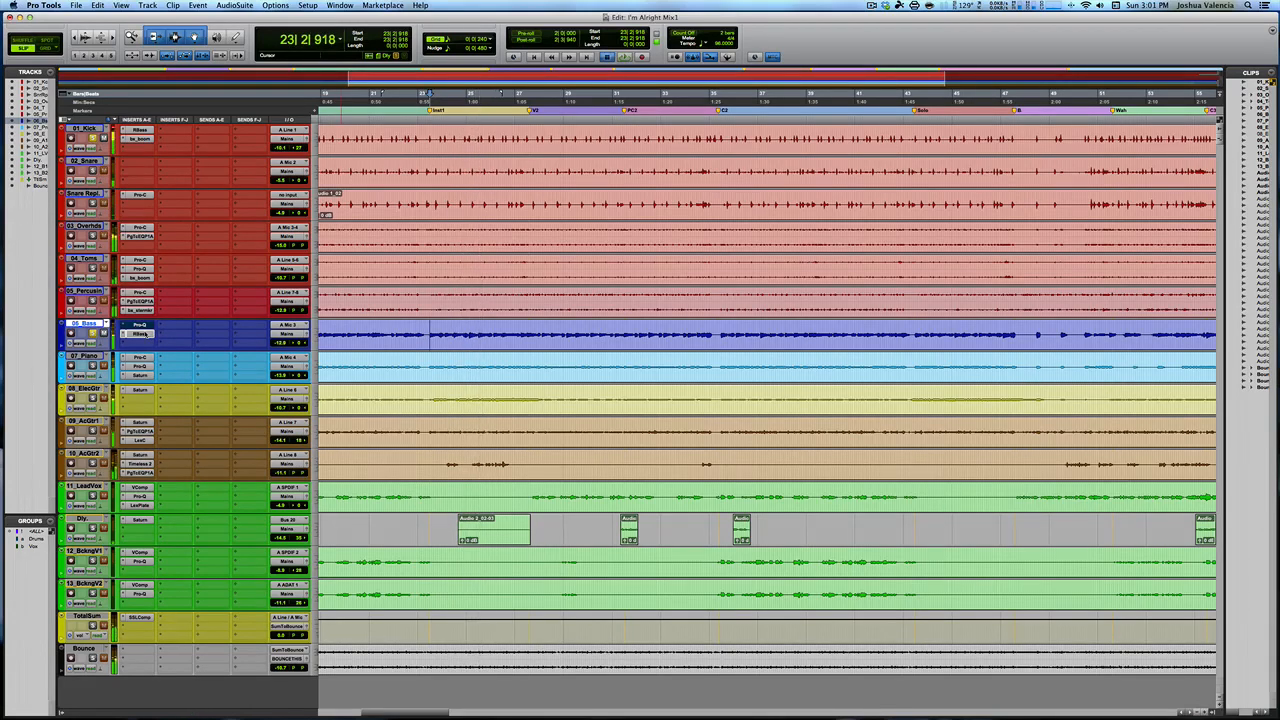
{"action": "key", "text": "space"}
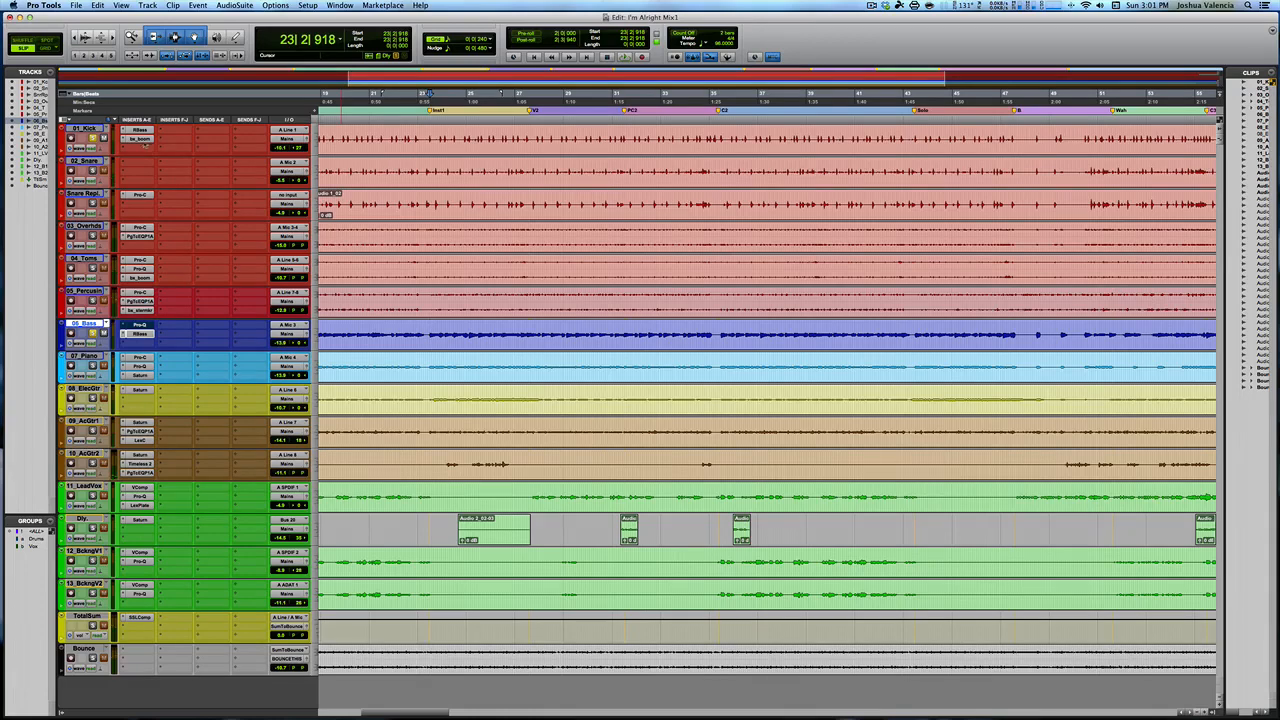
{"action": "left_click", "coordinate": [140, 130]}
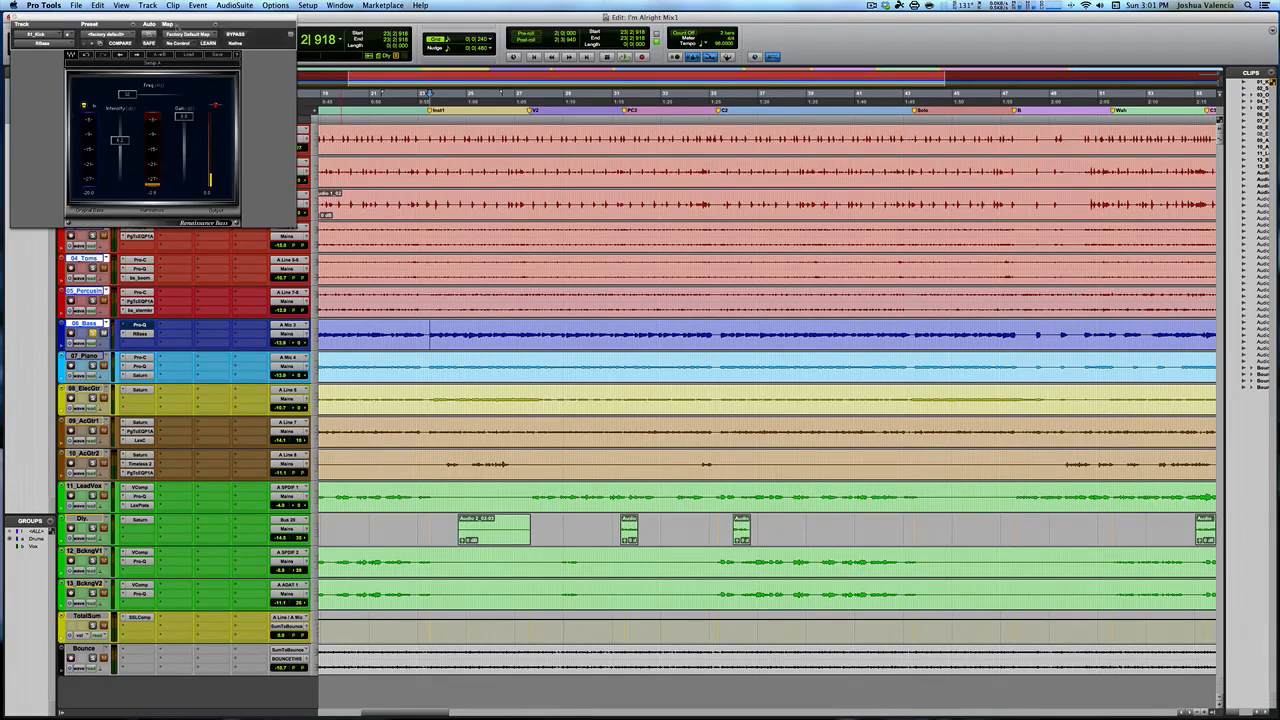
{"action": "left_click_drag", "start_coordinate": [178, 25], "coordinate": [654, 158]}
{"action": "left_click", "coordinate": [140, 333]}
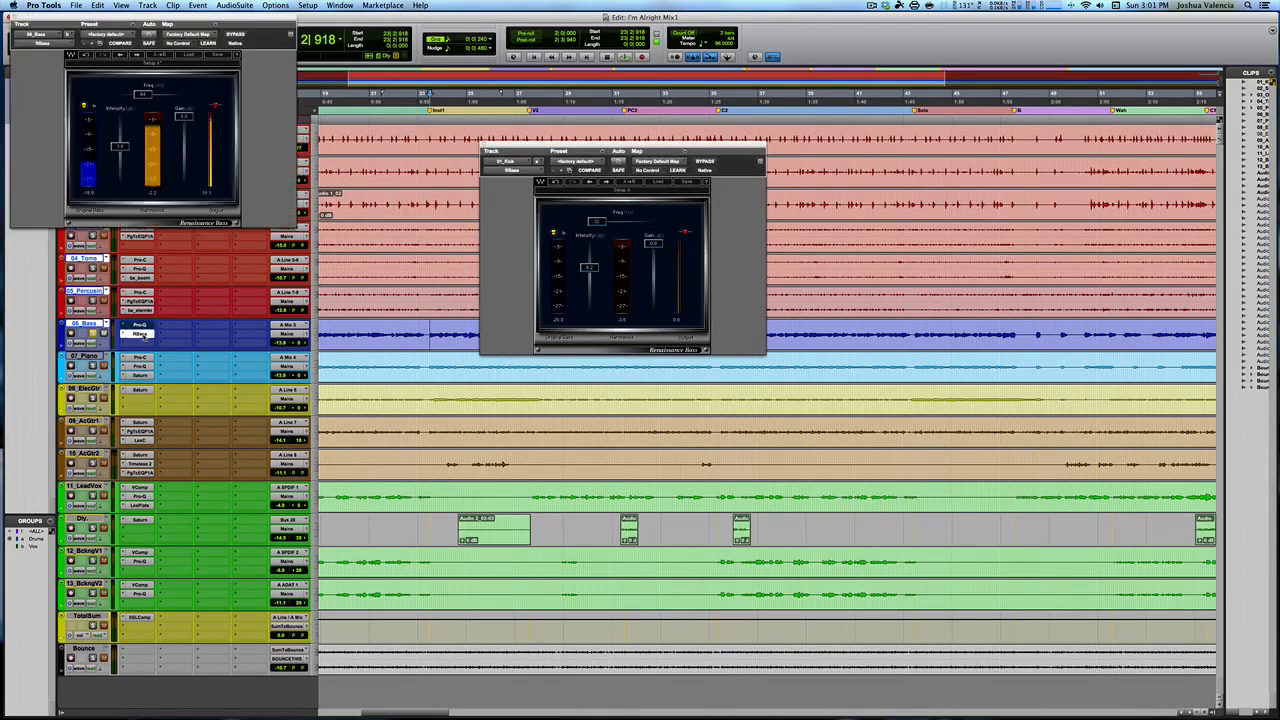
{"action": "left_click_drag", "start_coordinate": [150, 20], "coordinate": [996, 152]}
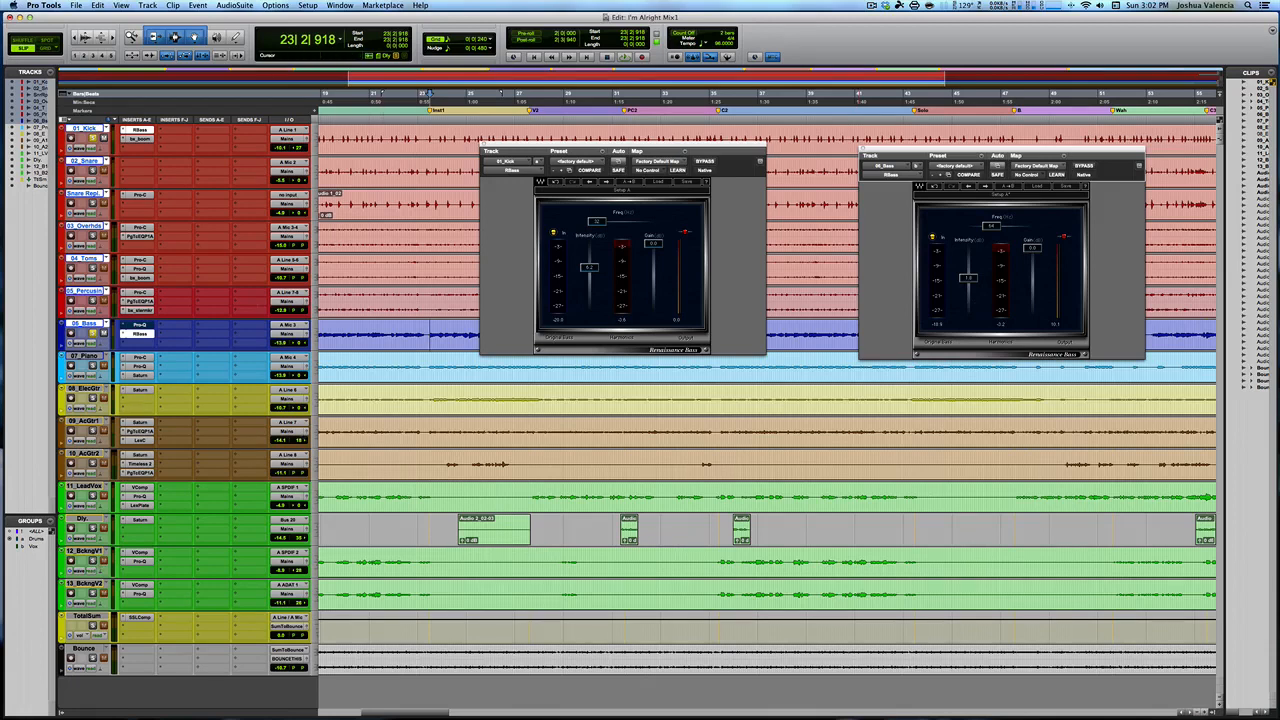
Play the kick and bass from Inst1 twice to check both RBass plug-ins, and close the two plug-in windows.
{"action": "key", "text": "space"}
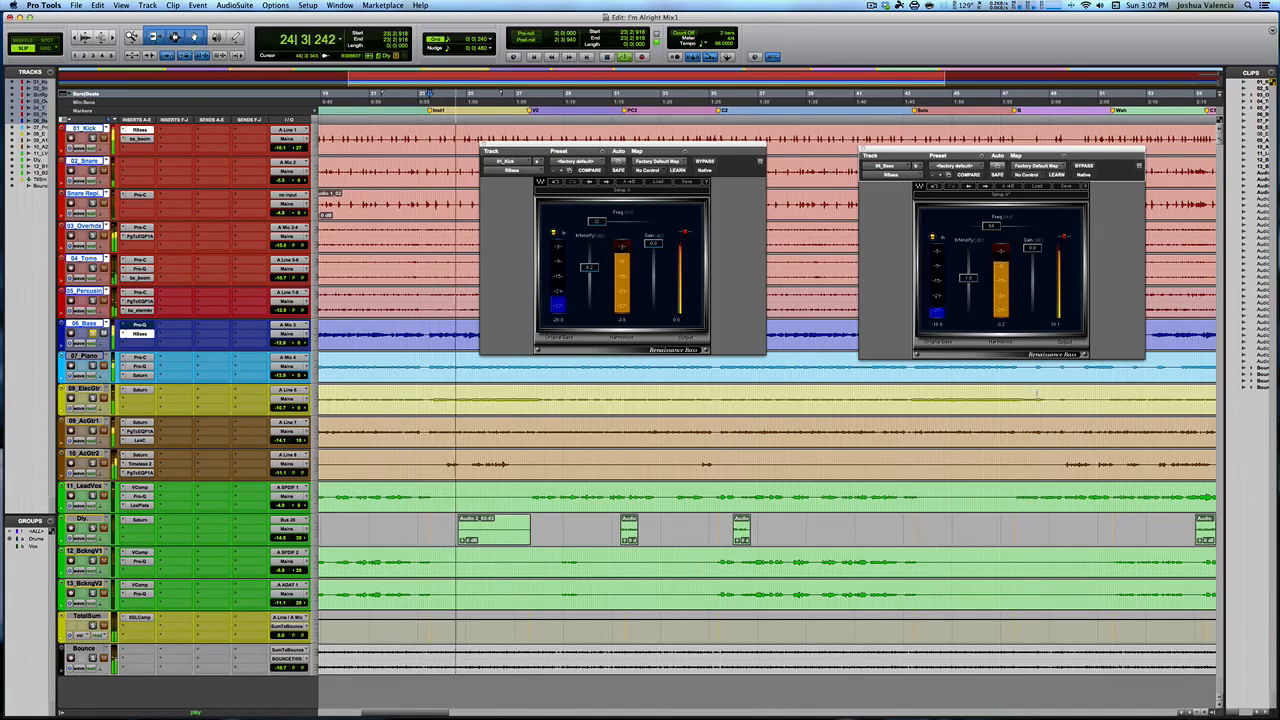
{"action": "key", "text": "space"}
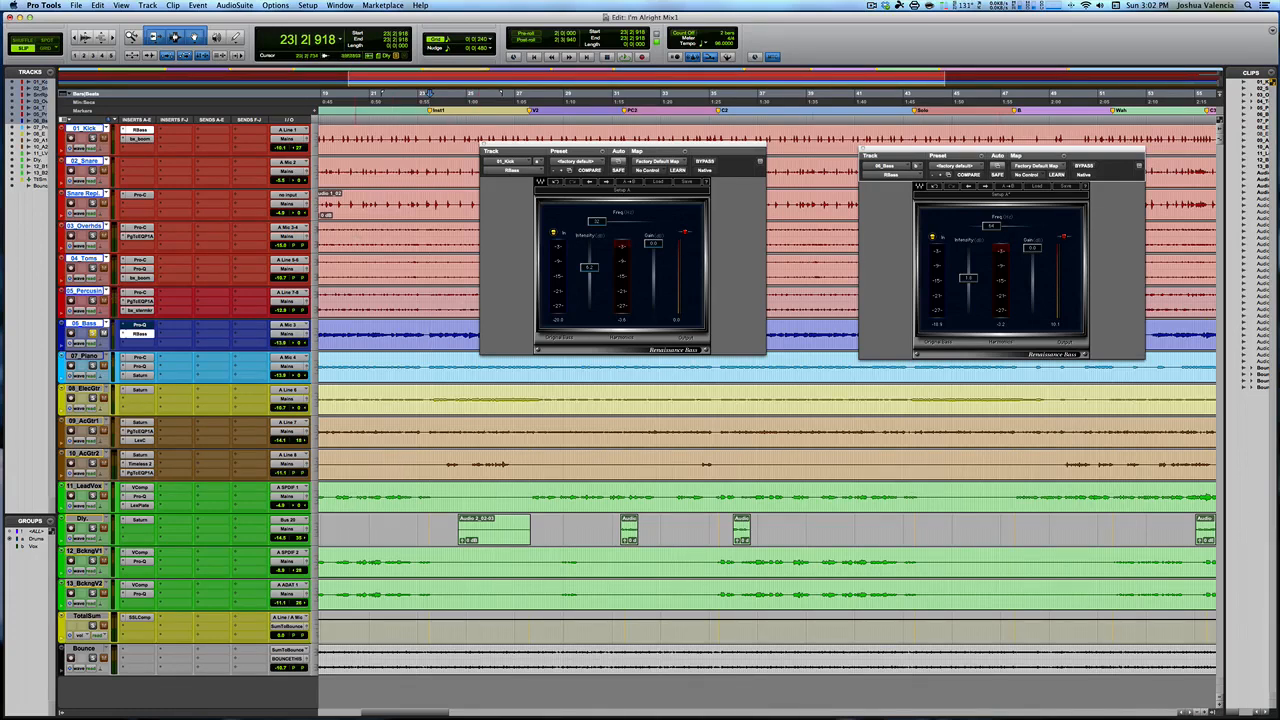
{"action": "key", "text": "space"}
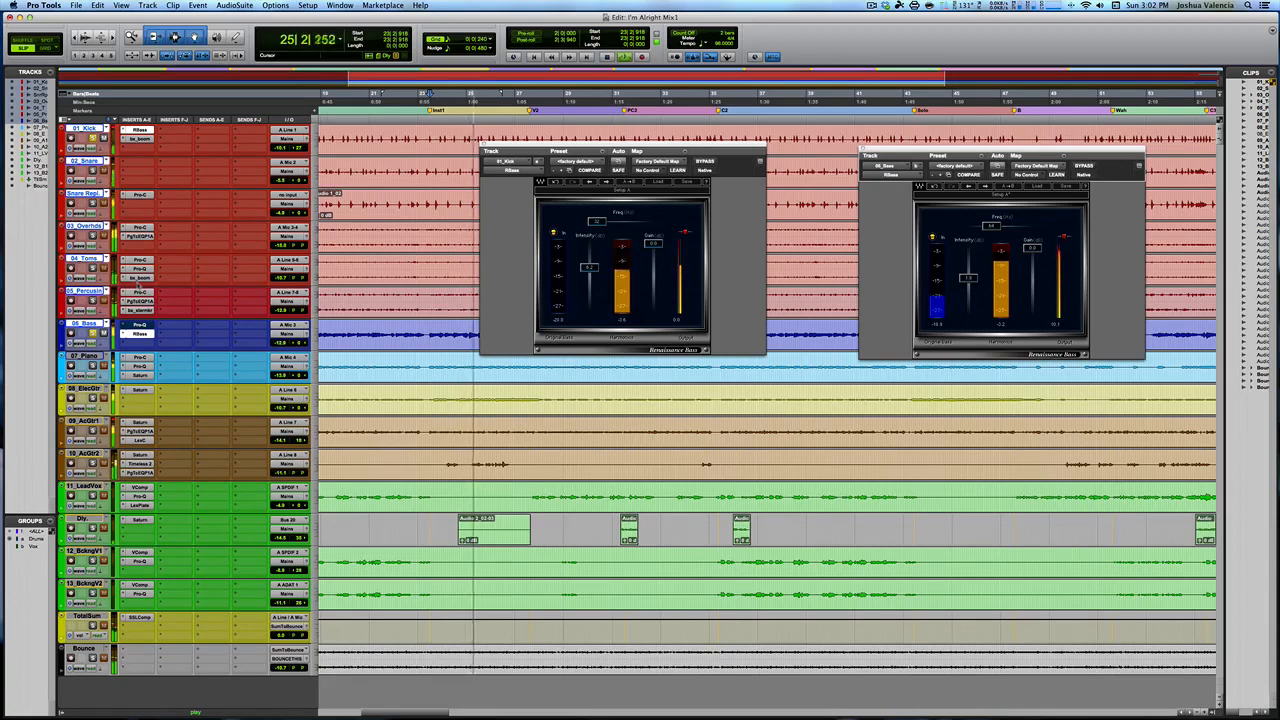
{"action": "key", "text": "space"}
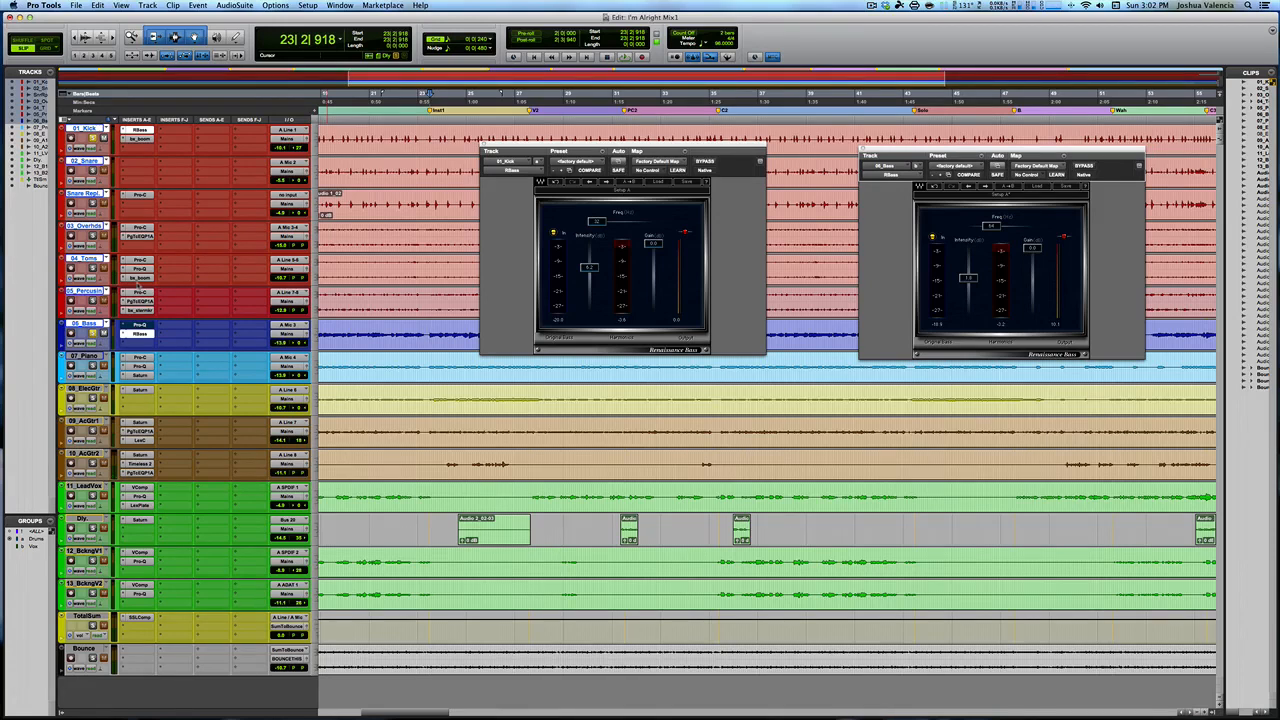
{"action": "left_click", "coordinate": [484, 144]}
{"action": "left_click", "coordinate": [858, 148]}
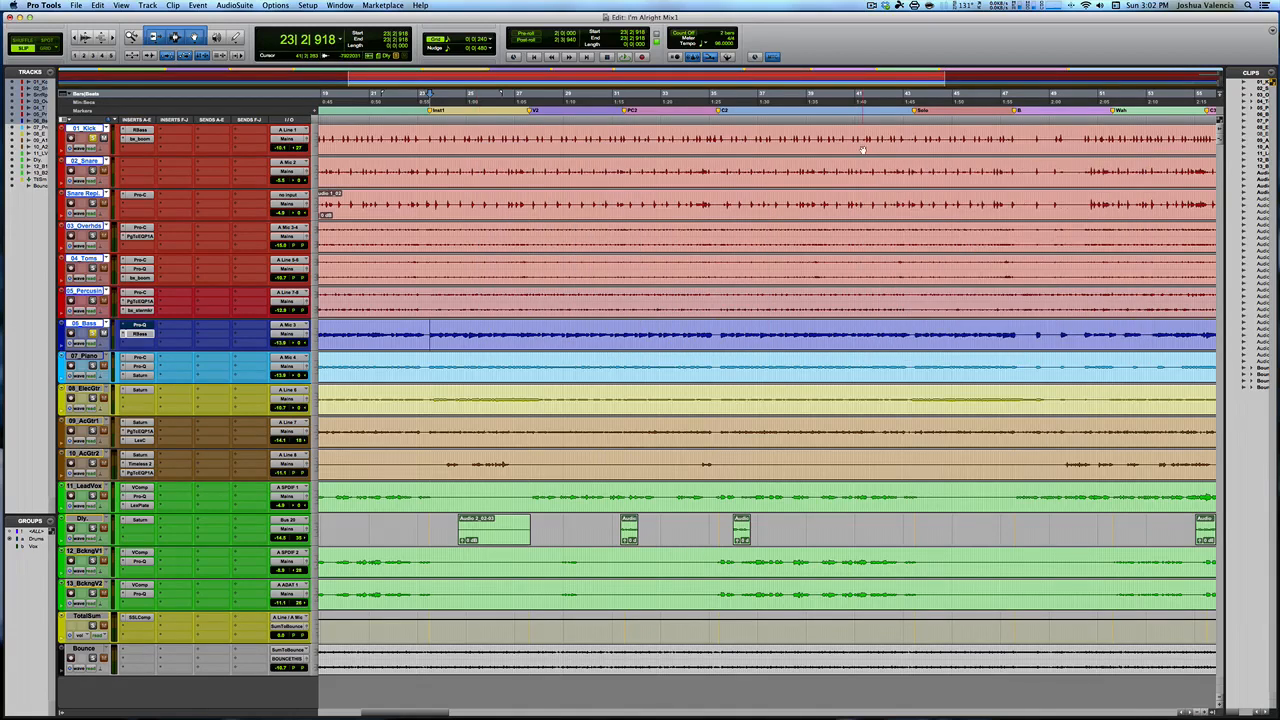
Move the playback start to bar 26 in the Inst1 section and audition the bass track twice.
{"action": "left_click", "coordinate": [495, 93]}
{"action": "key", "text": "space"}
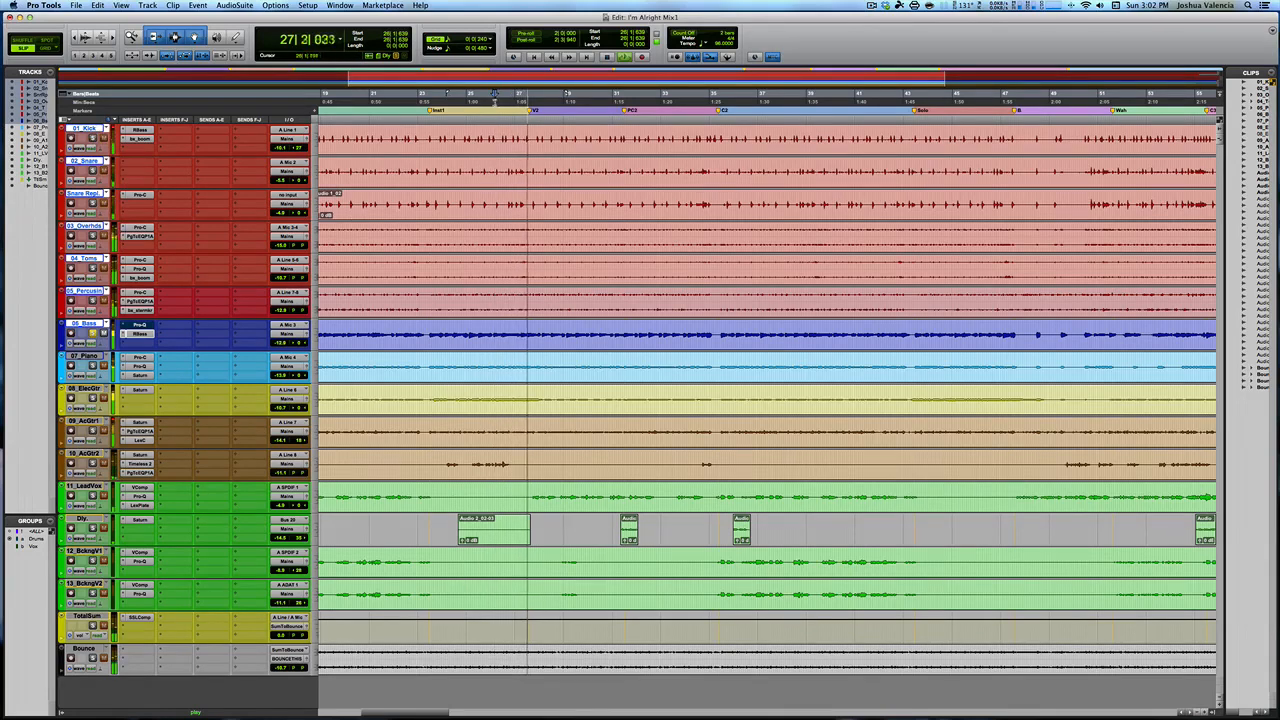
{"action": "key", "text": "space"}
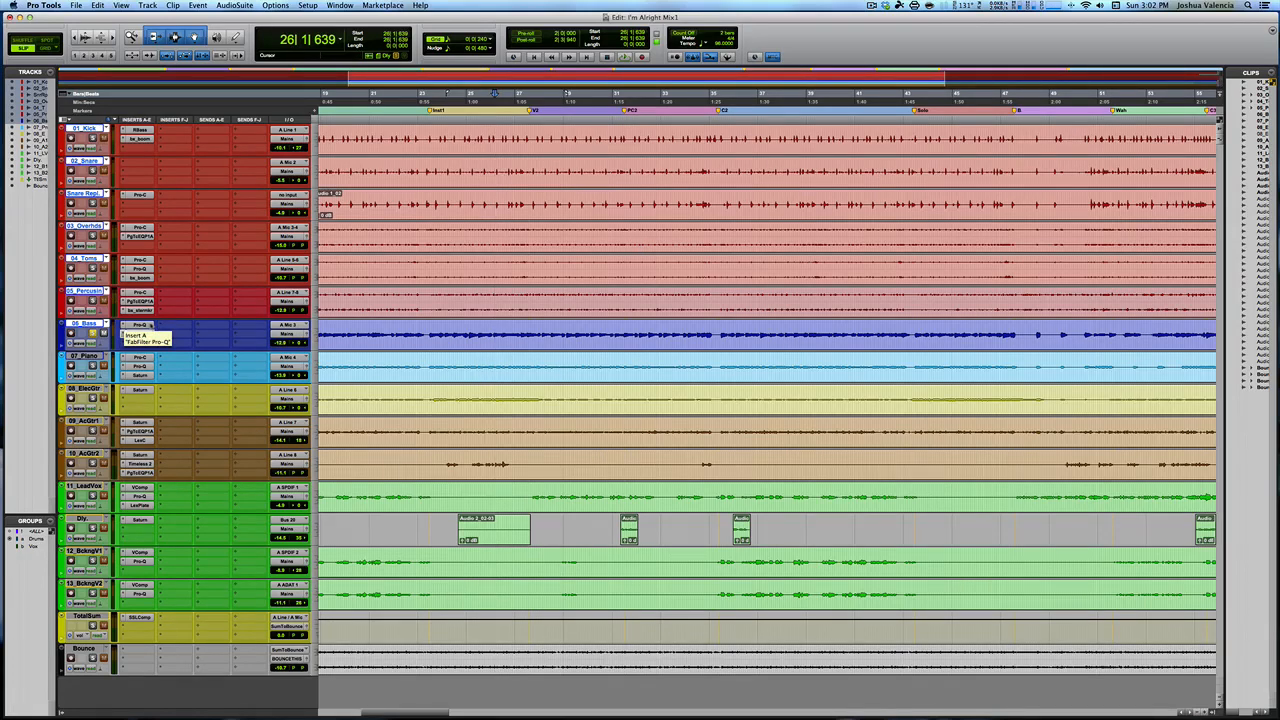
{"action": "key", "text": "space"}
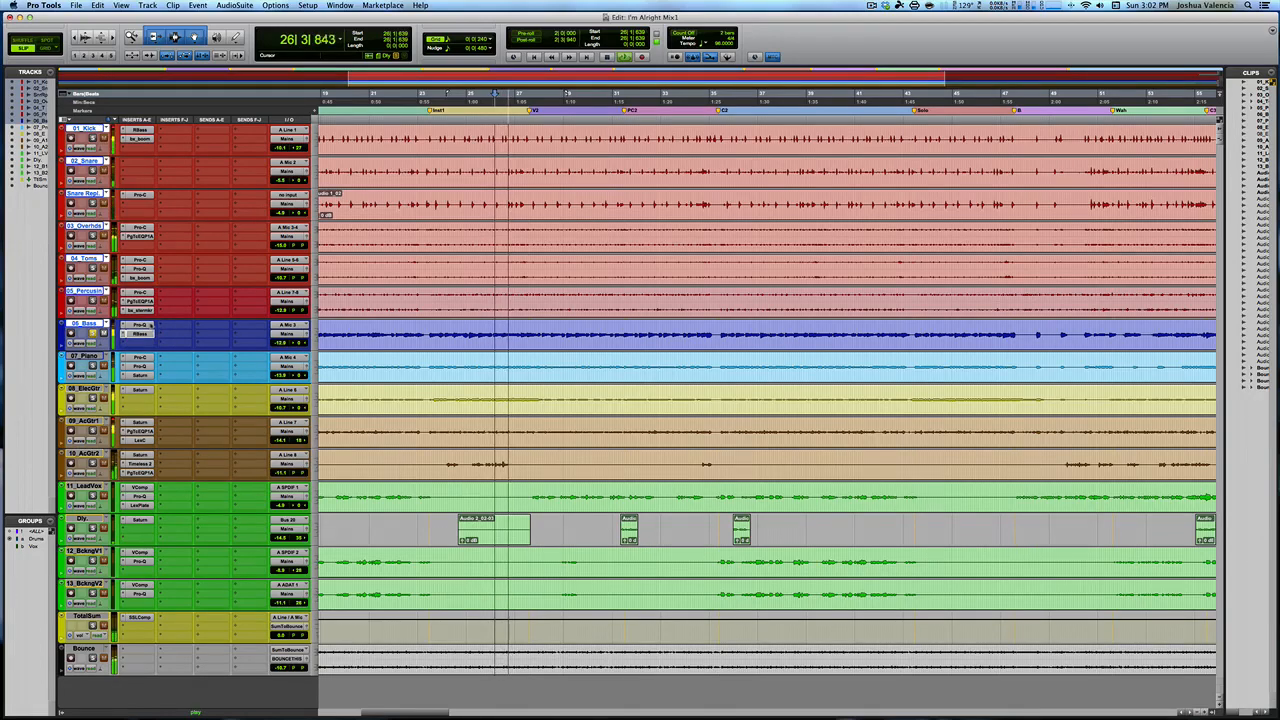
{"action": "key", "text": "space"}
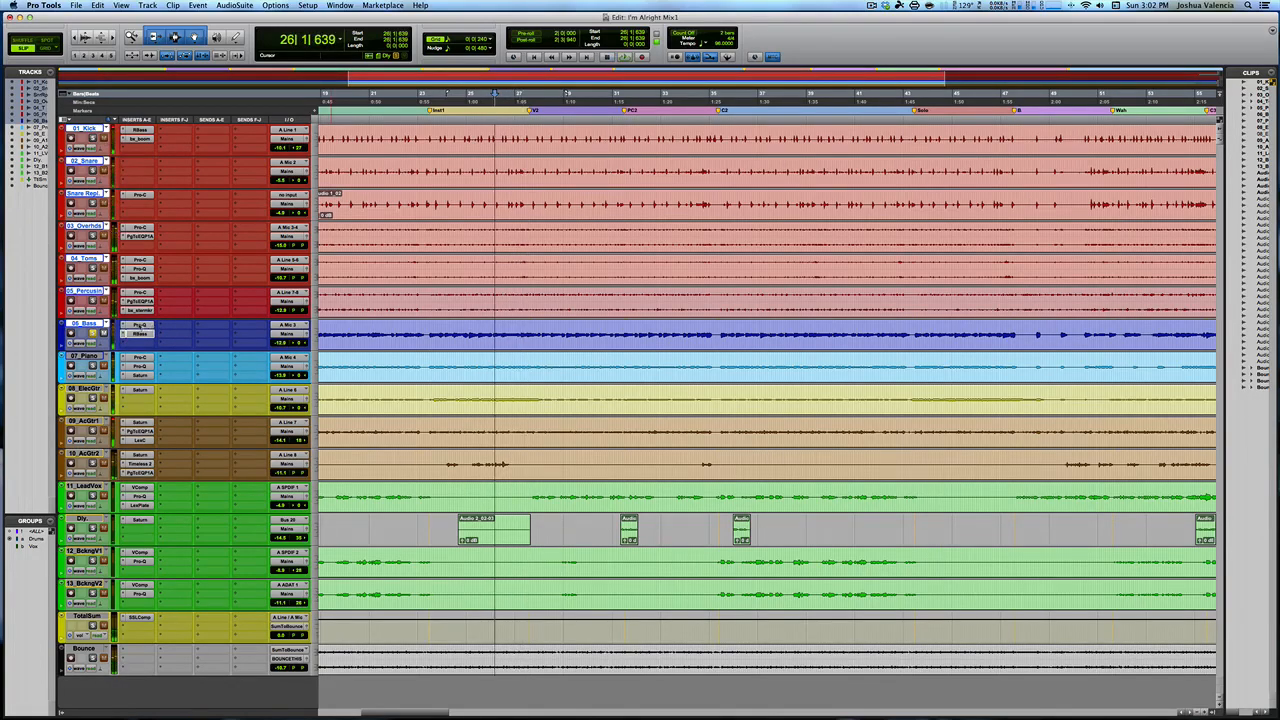
Open Pro-Q on the bass track and set the boosted bell band to 284.20 Hz with a Q of about 4.9.
{"action": "left_click", "coordinate": [138, 325]}
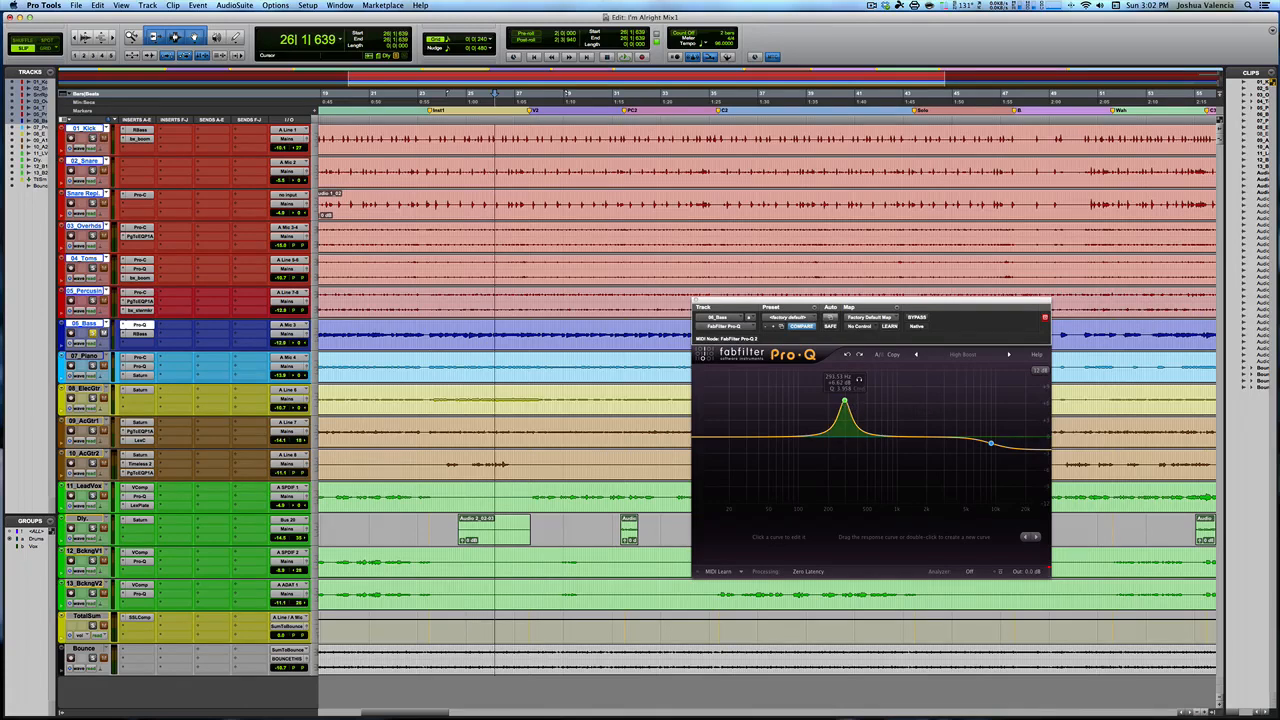
{"action": "left_click", "coordinate": [845, 402]}
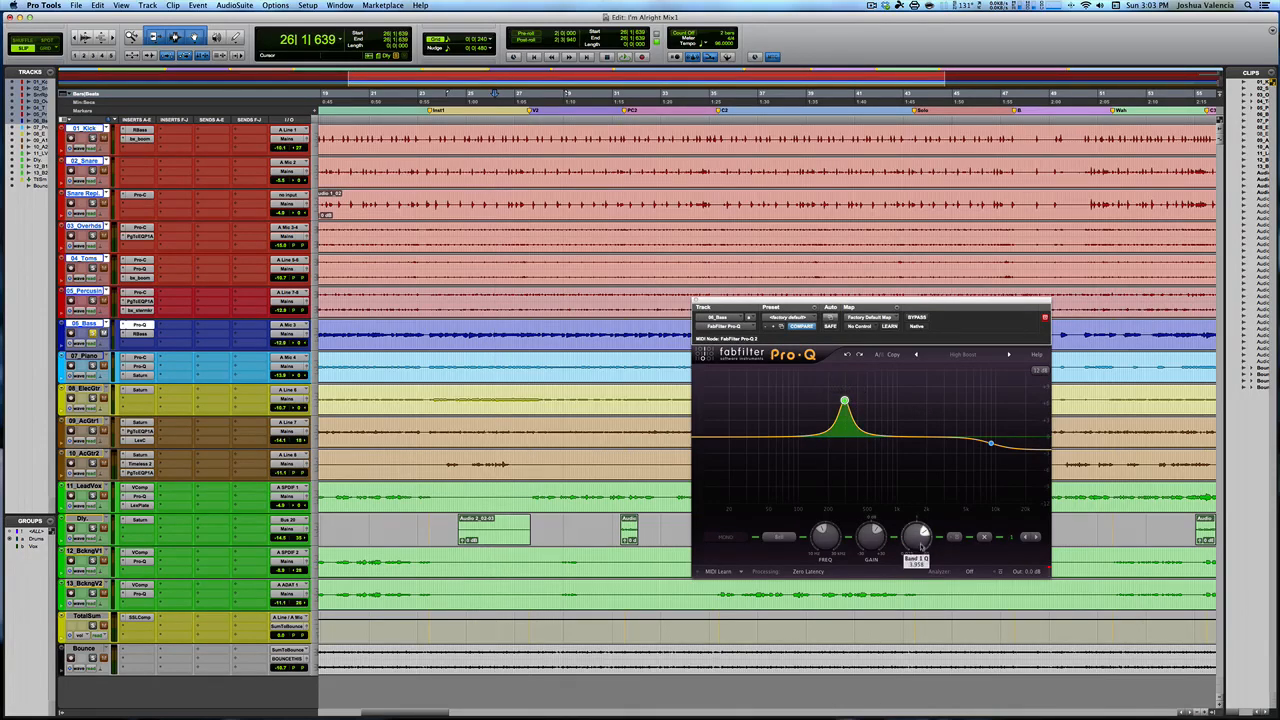
{"action": "left_click_drag", "start_coordinate": [920, 540], "coordinate": [925, 497]}
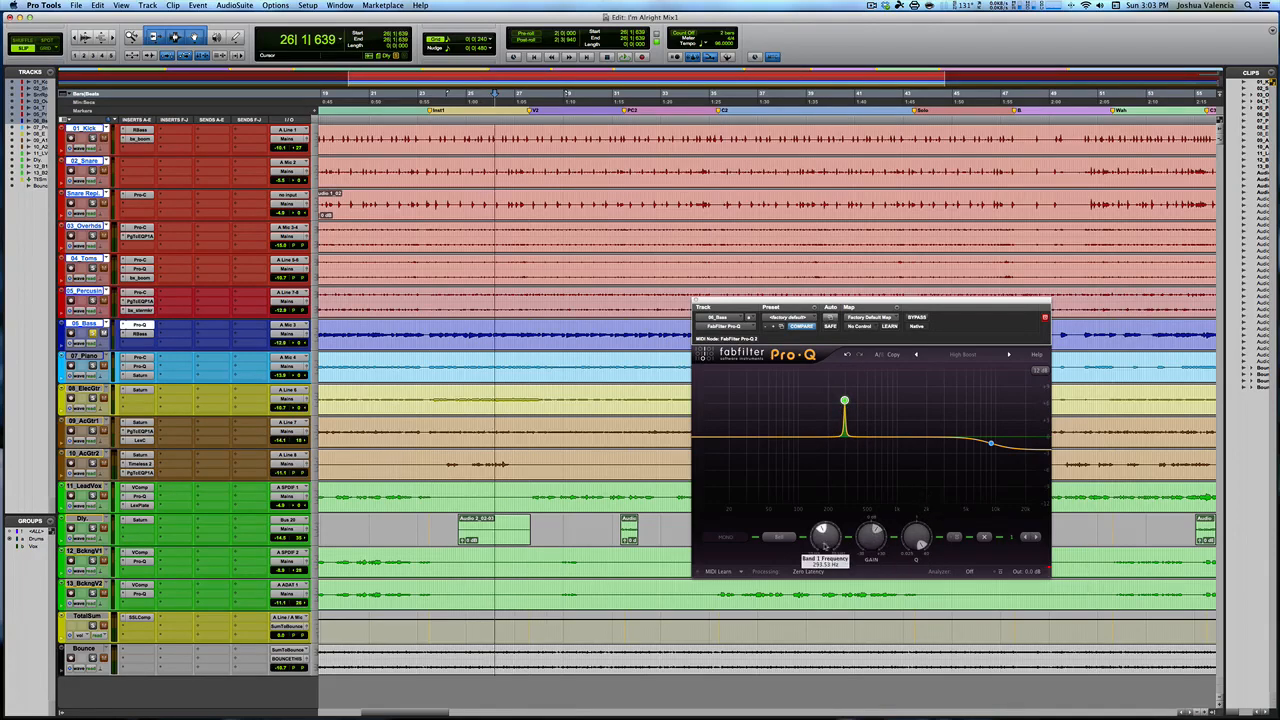
{"action": "left_click_drag", "start_coordinate": [825, 540], "coordinate": [823, 529]}
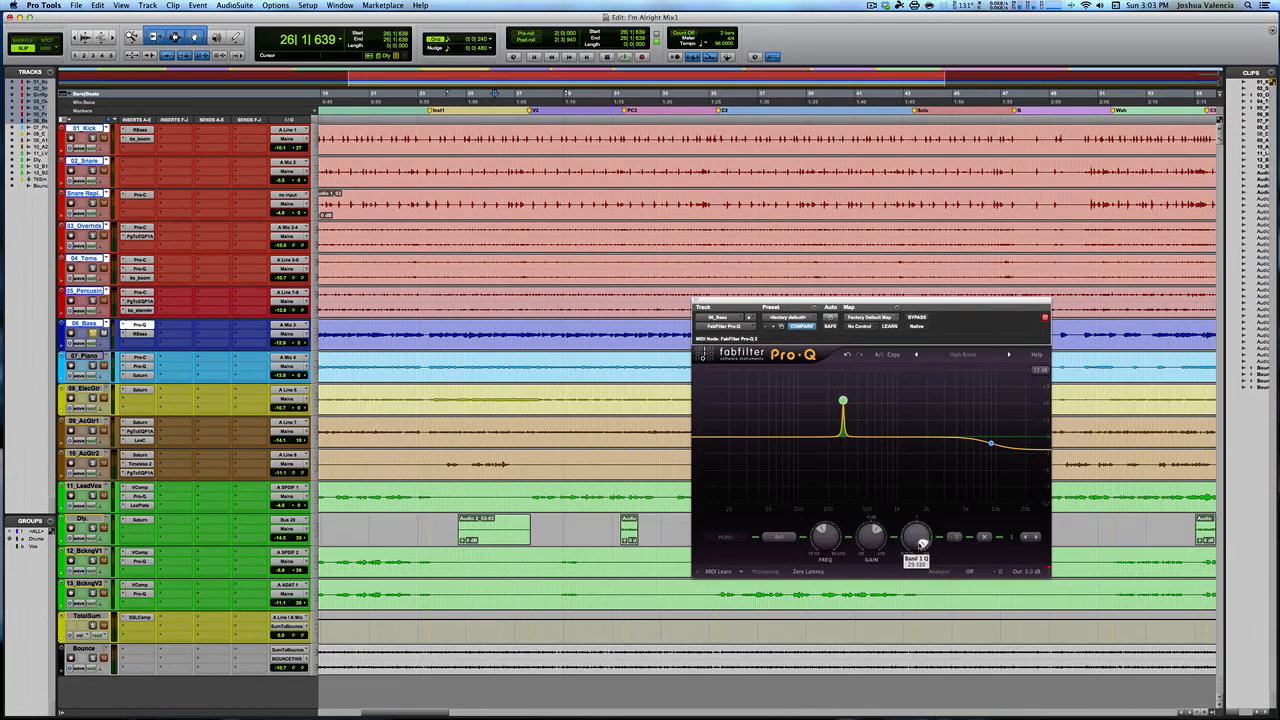
{"action": "left_click_drag", "start_coordinate": [921, 537], "coordinate": [917, 570]}
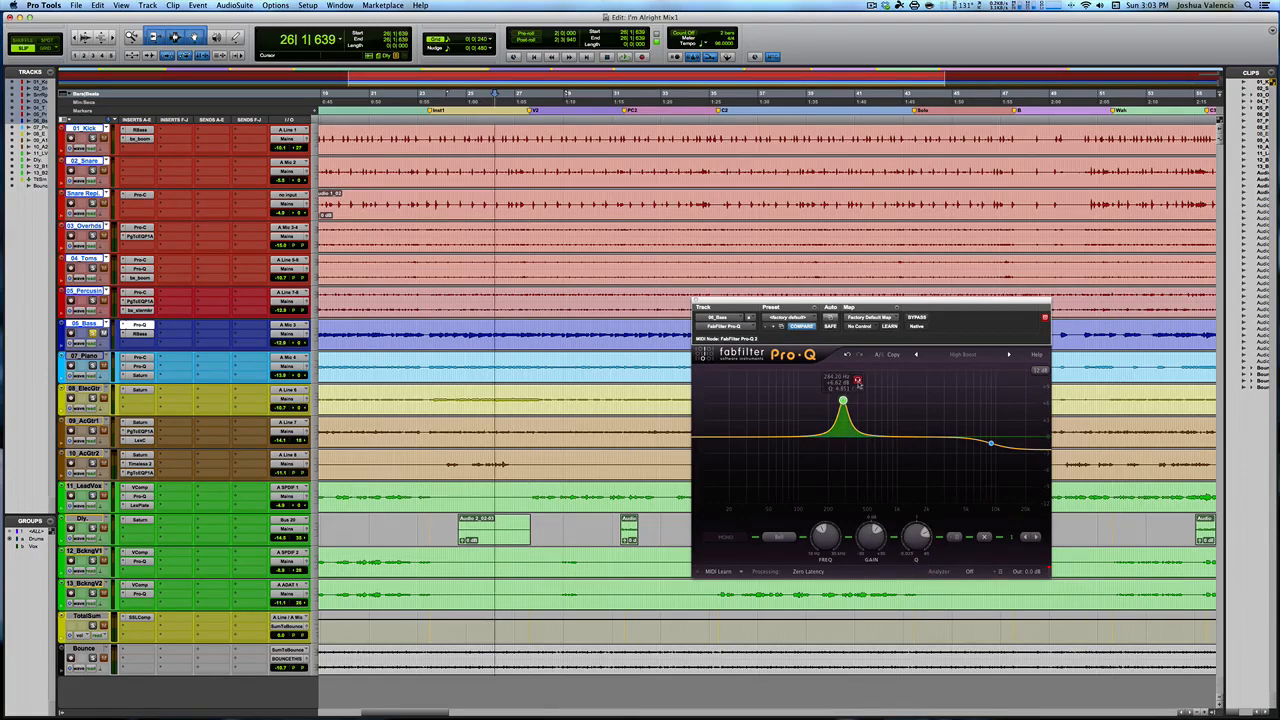
Sweep the bell band in isolation during playback, settle its frequency at about 300 Hz, and replay the bass from bar 26.
{"action": "key", "text": "space"}
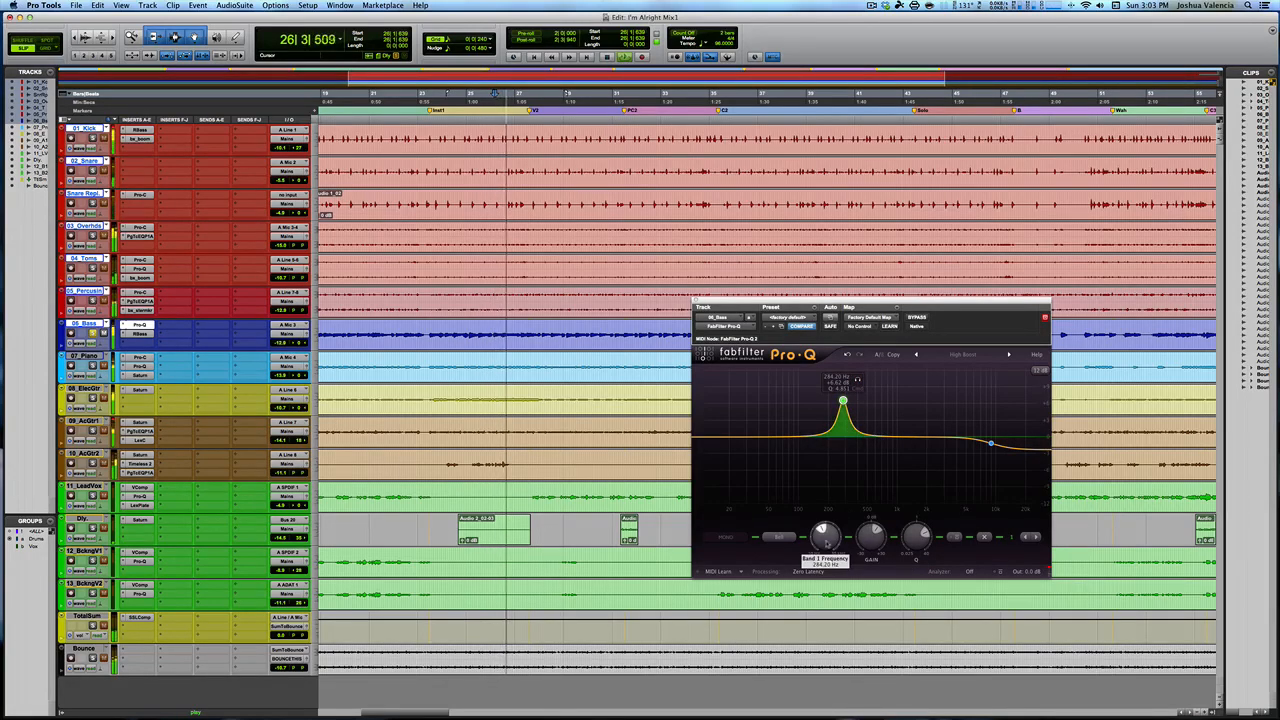
{"action": "mouse_move", "coordinate": [858, 382]}
{"action": "left_mouse_down"}
{"action": "mouse_move", "coordinate": [846, 381]}
{"action": "mouse_move", "coordinate": [860, 384]}
{"action": "left_mouse_up"}
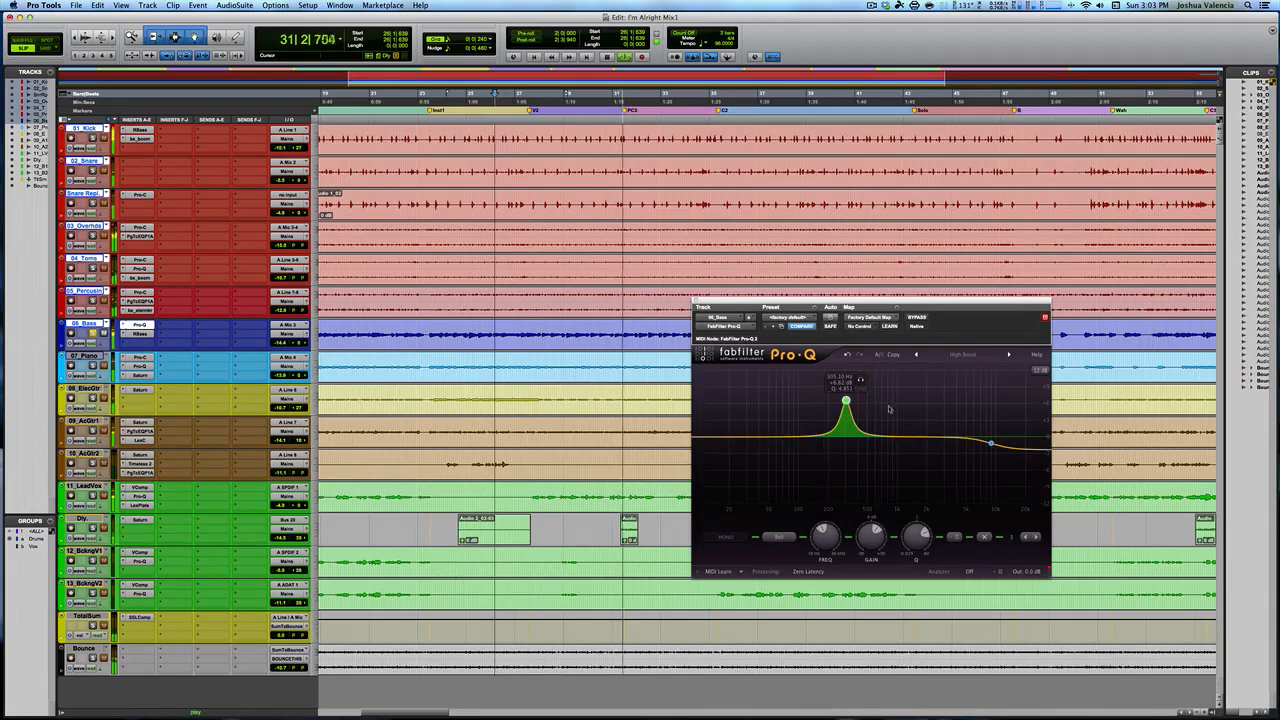
{"action": "key", "text": "space"}
{"action": "key", "text": "space"}
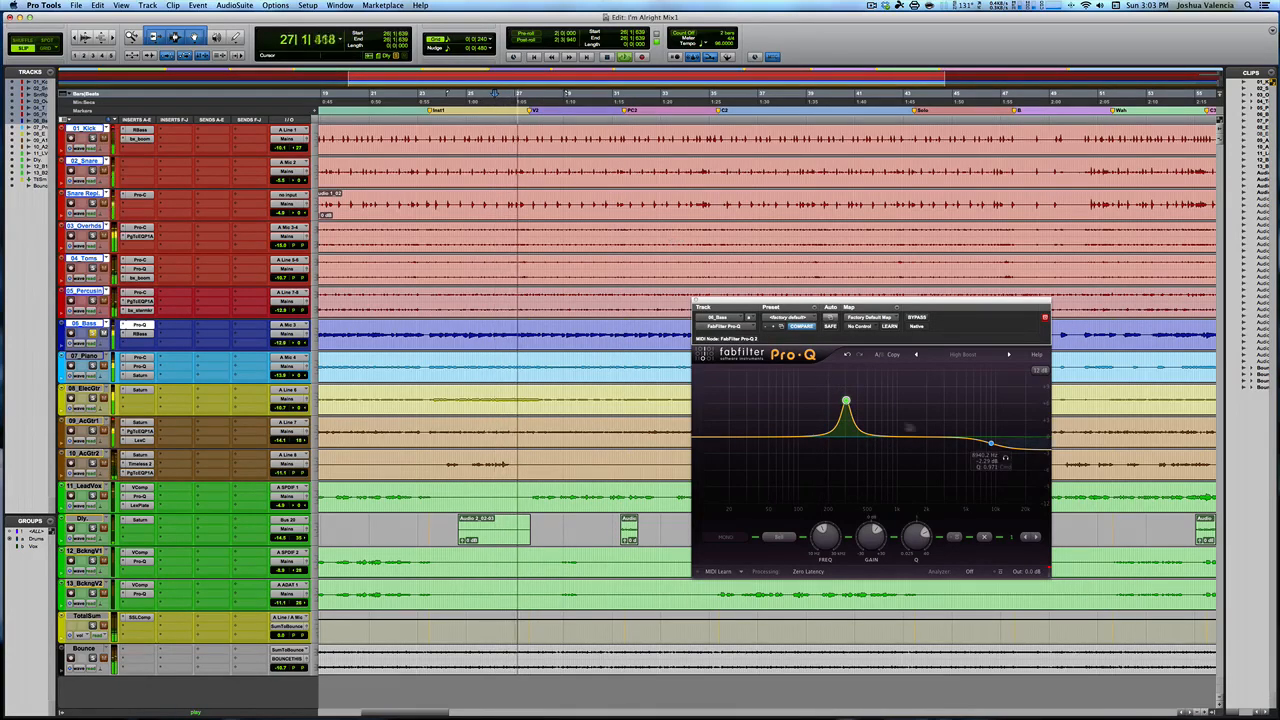
{"action": "key", "text": "space"}
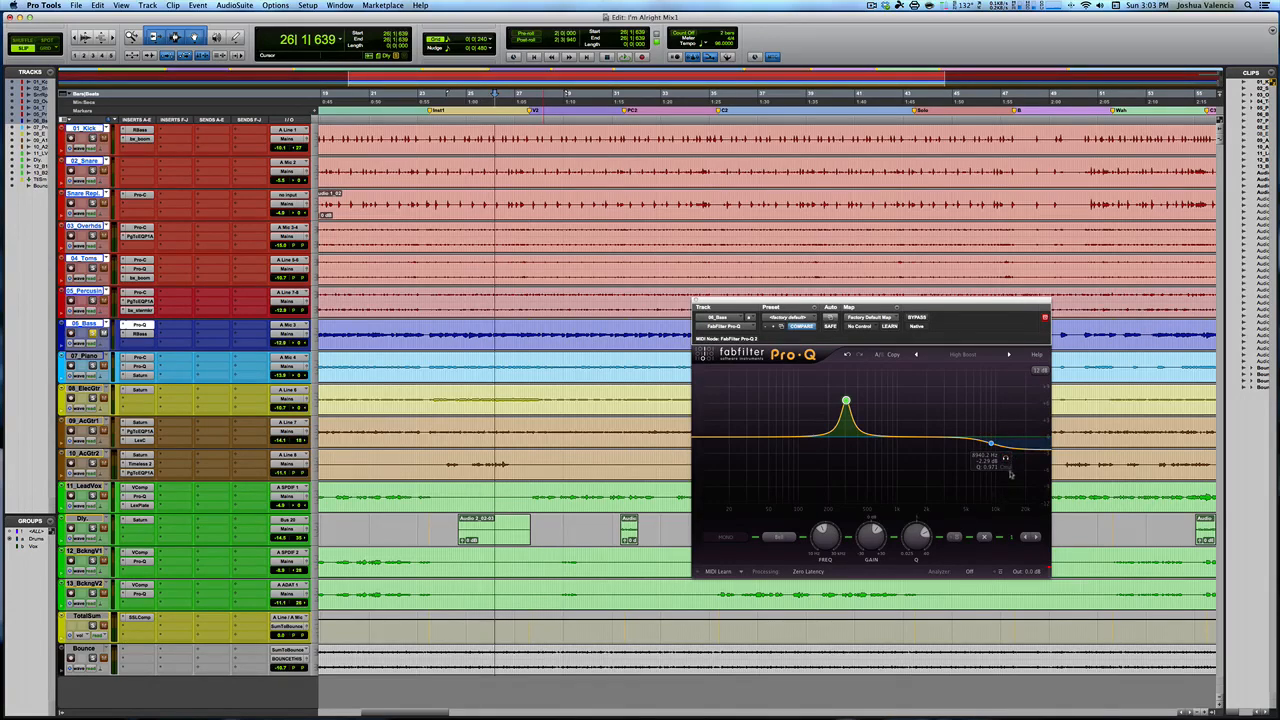
Lower the gain of the bass EQ's high-shelf band for a deeper treble cut, and play the soloed tracks from bar 26.
{"action": "left_click", "coordinate": [991, 444]}
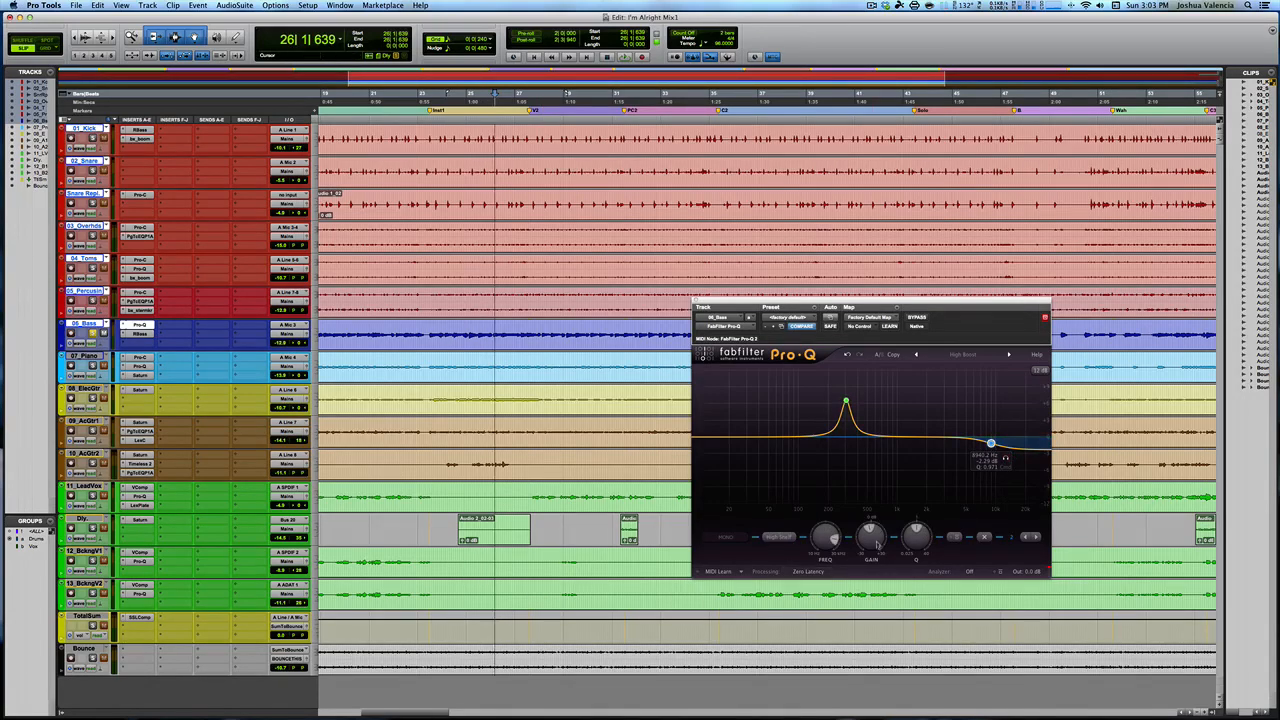
{"action": "left_click_drag", "start_coordinate": [870, 533], "coordinate": [870, 553]}
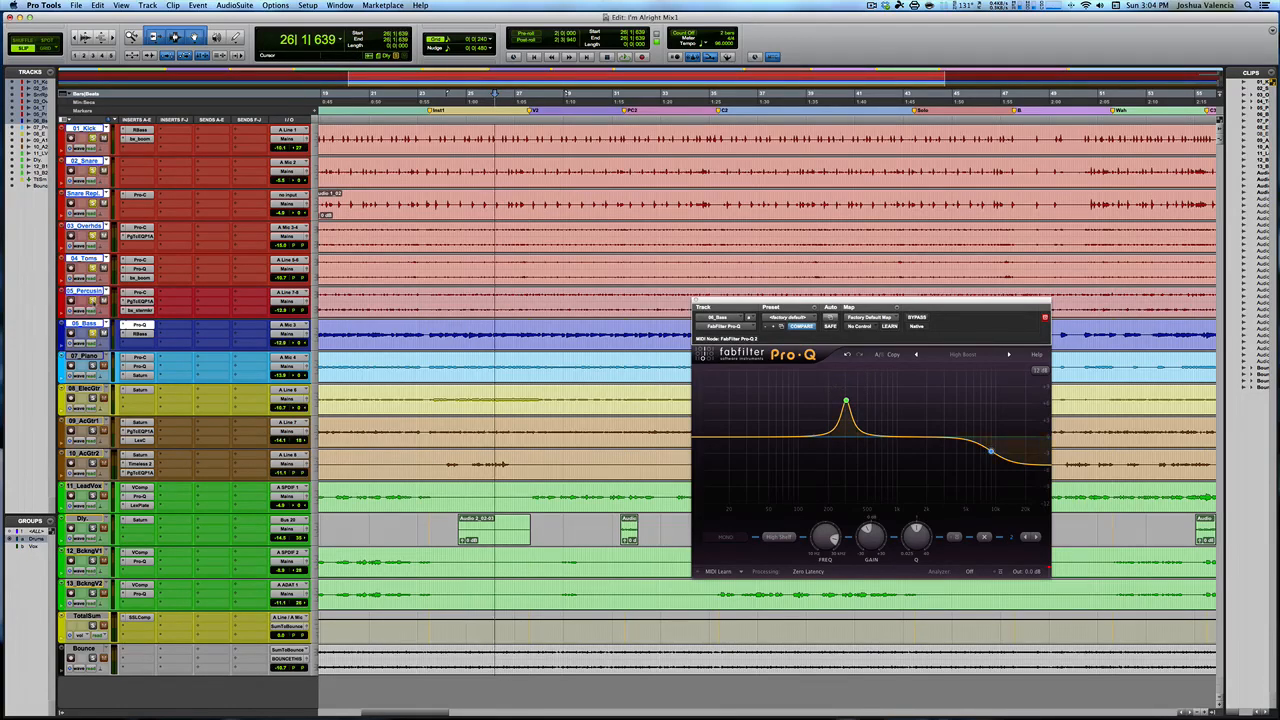
{"action": "key", "text": "space"}
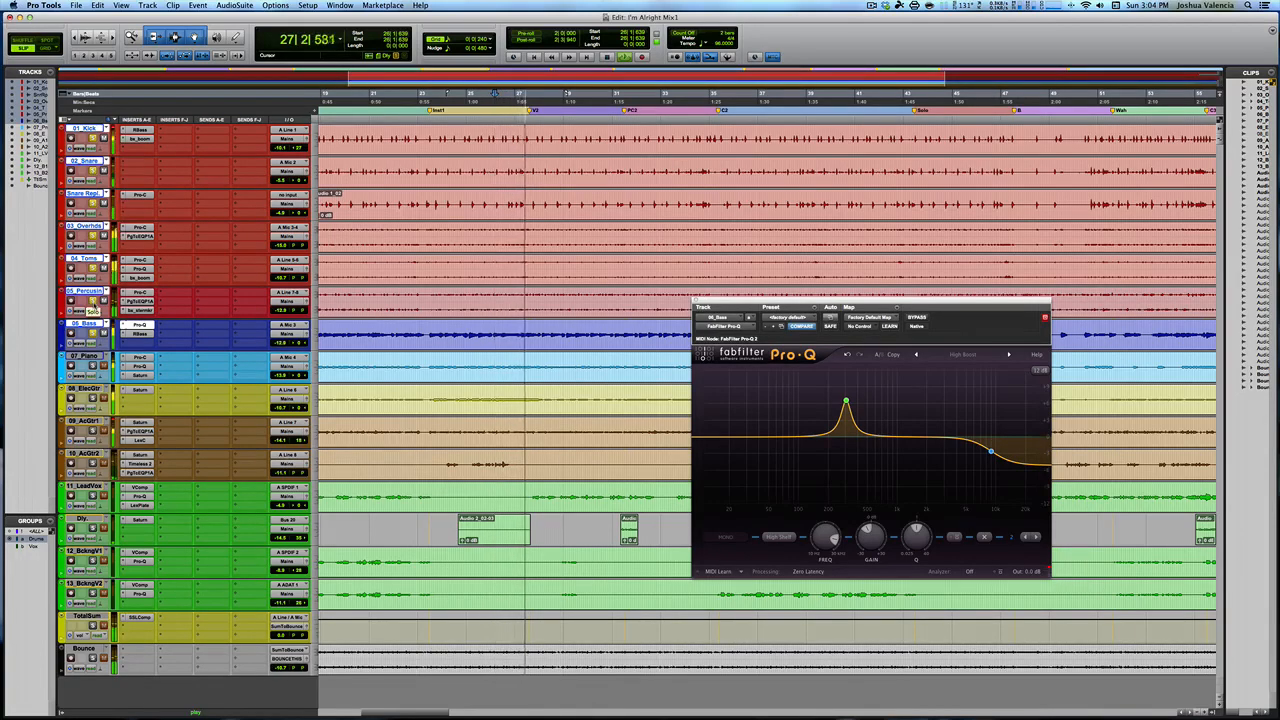
{"action": "key", "text": "space"}
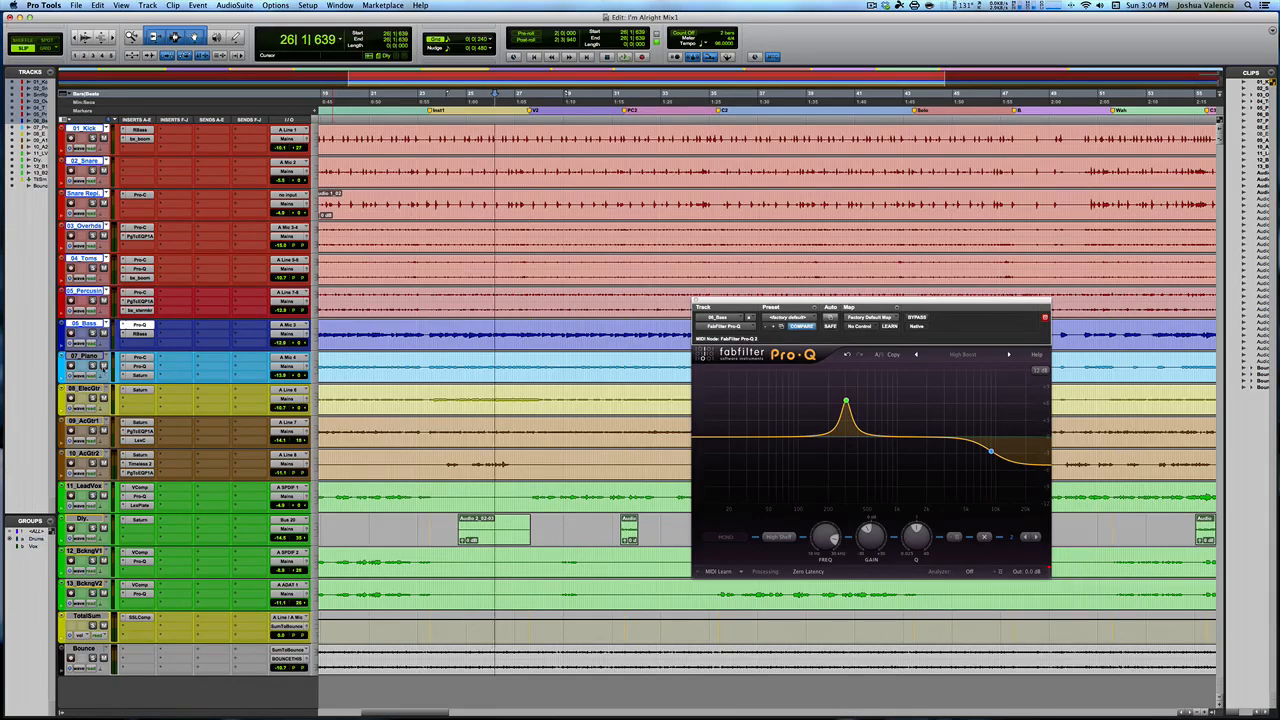
Return the playback start to the beginning of Inst1 on the piano track and close the bass Pro-Q window.
{"action": "left_click", "coordinate": [430, 370]}
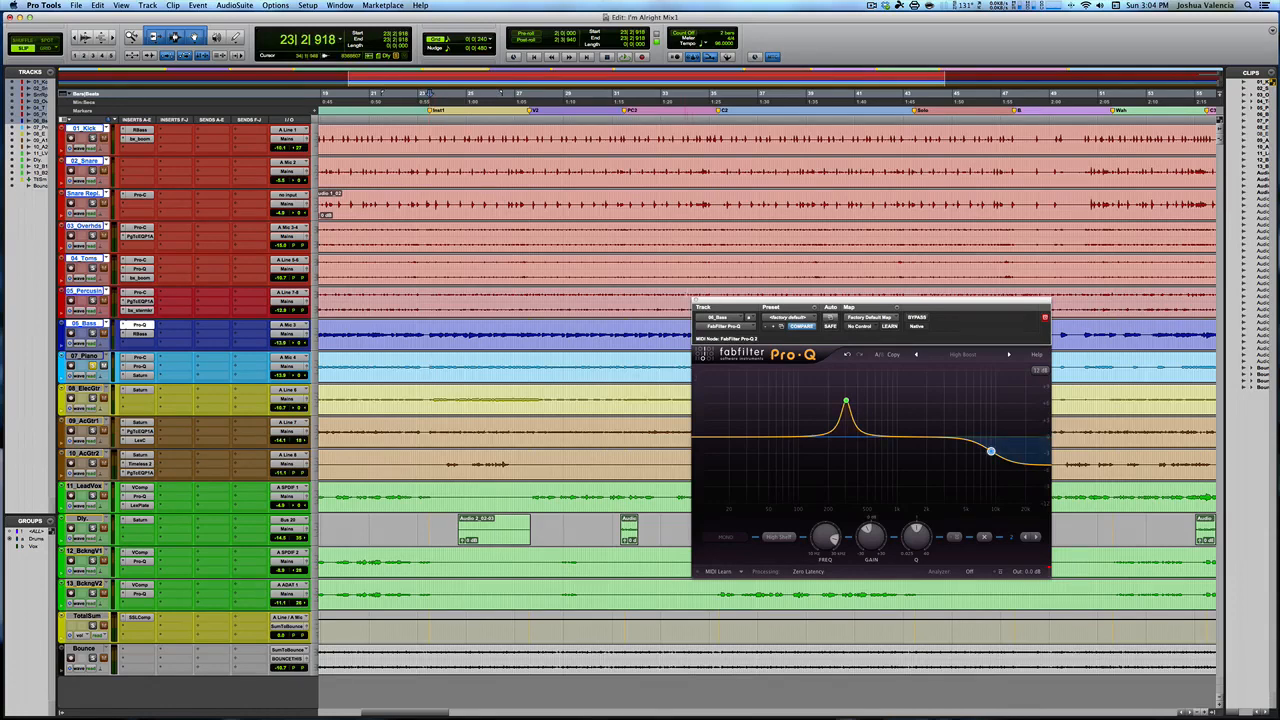
{"action": "left_click", "coordinate": [695, 300]}
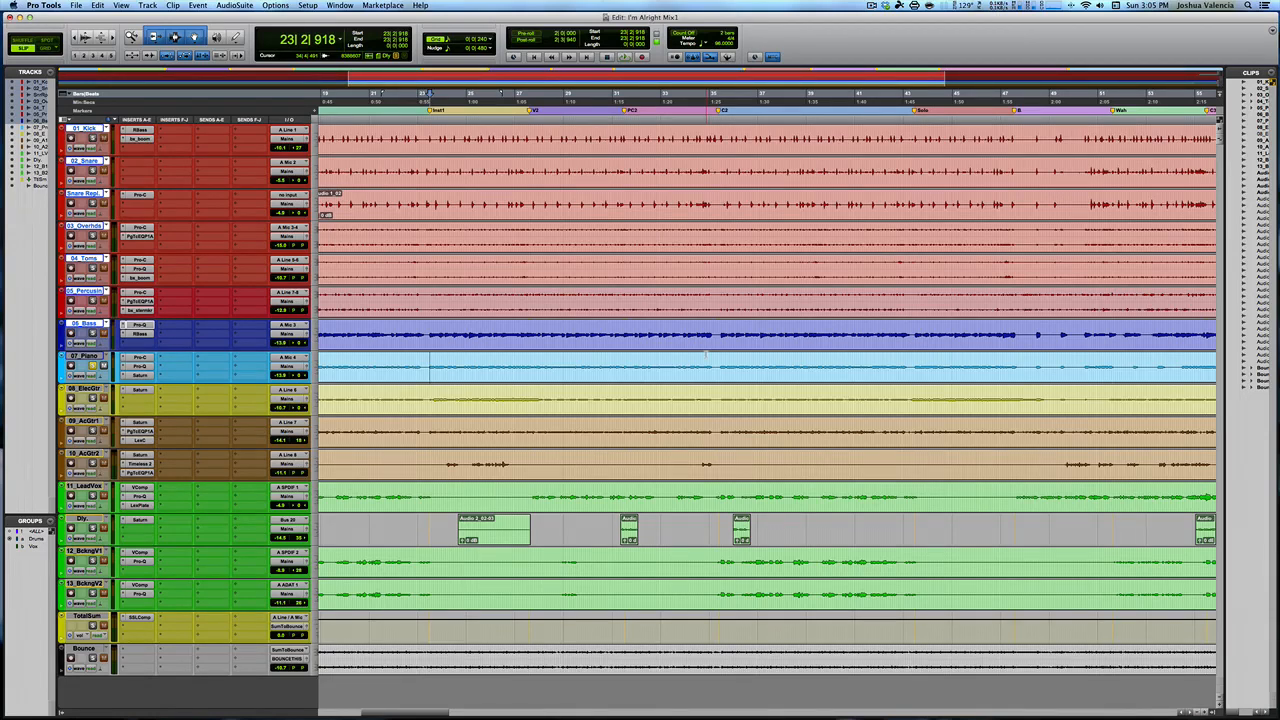
Bypass the Pro-C, Pro-Q and Saturn inserts on the piano track and play the unprocessed piano from Inst1.
{"action": "left_click", "coordinate": [139, 358], "text": "super"}
{"action": "left_click", "coordinate": [140, 367], "text": "super"}
{"action": "left_click", "coordinate": [140, 376], "text": "super"}
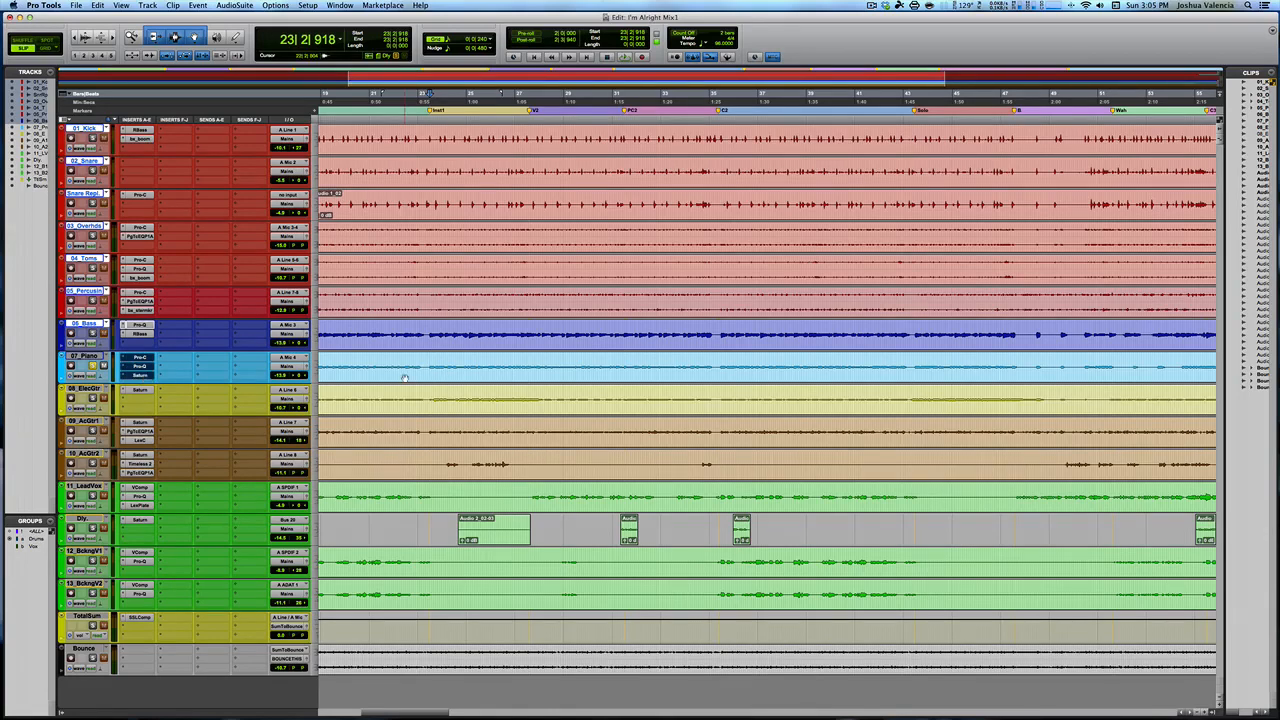
{"action": "key", "text": "space"}
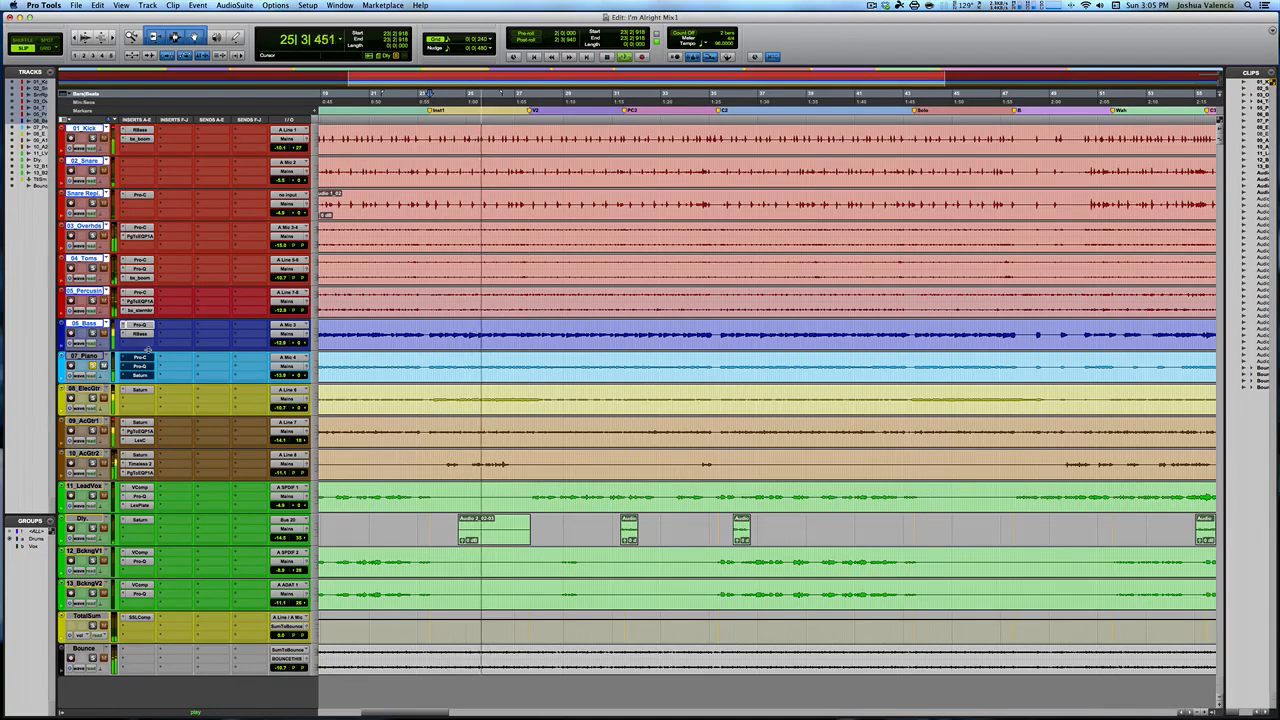
{"action": "key", "text": "space"}
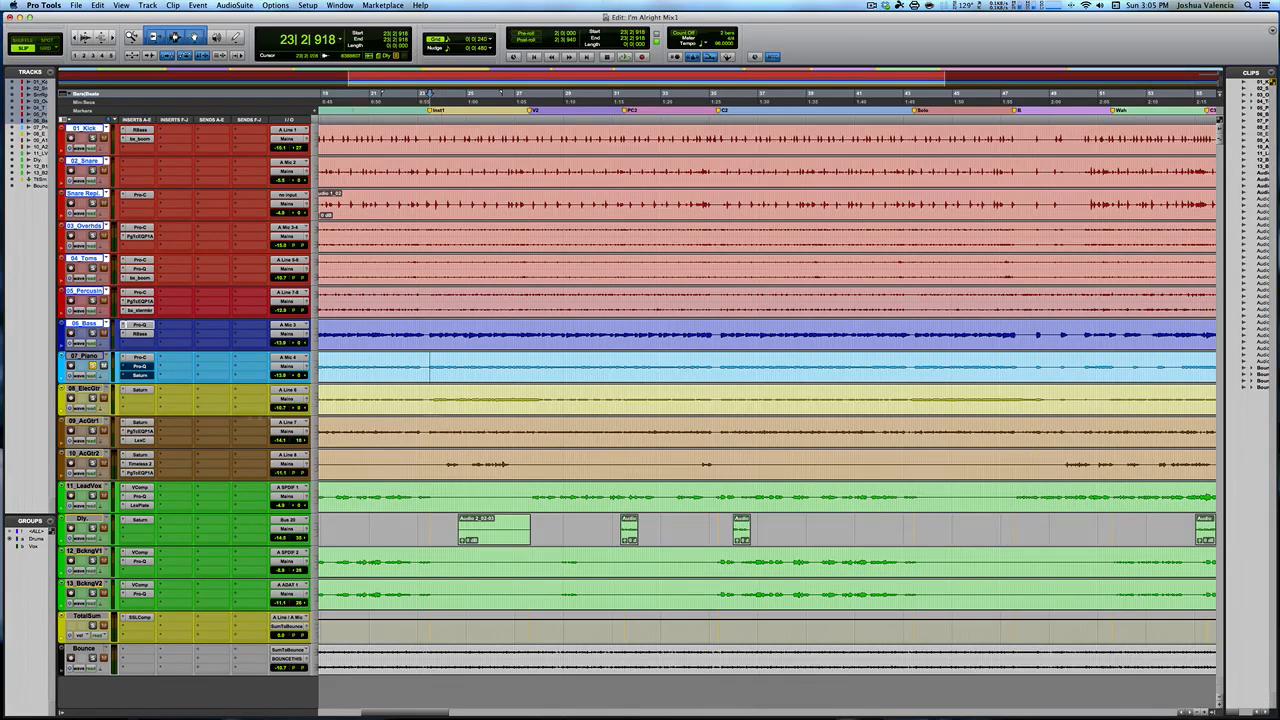
Open the piano's Pro-C with only that insert active and compare it bypassed and engaged during playback from Inst1.
{"action": "left_click", "coordinate": [140, 357]}
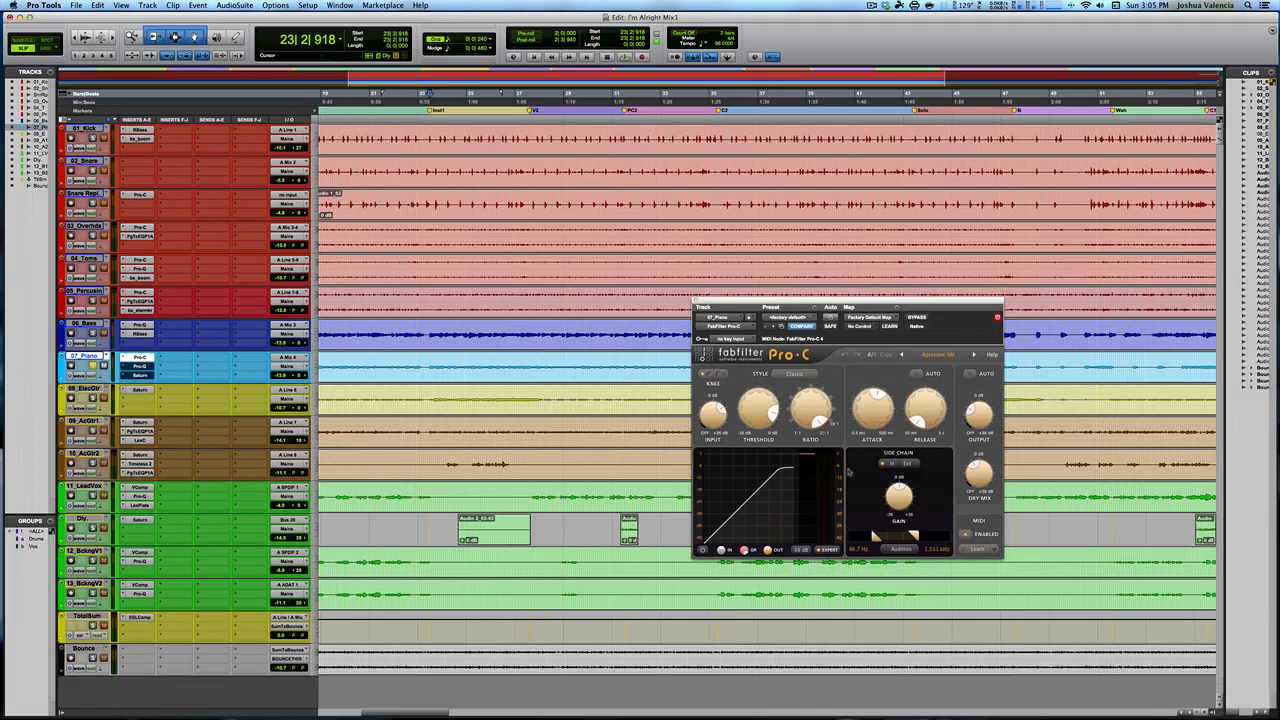
{"action": "mouse_move", "coordinate": [824, 421]}
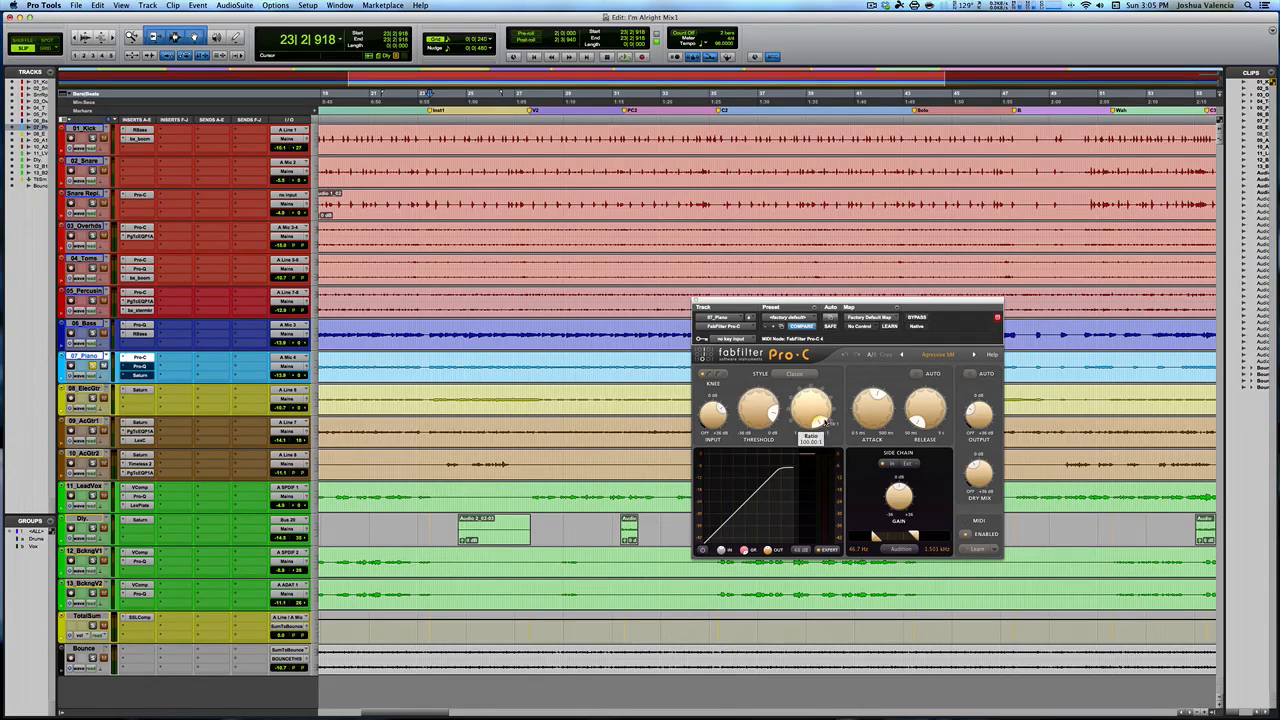
{"action": "mouse_move", "coordinate": [771, 412]}
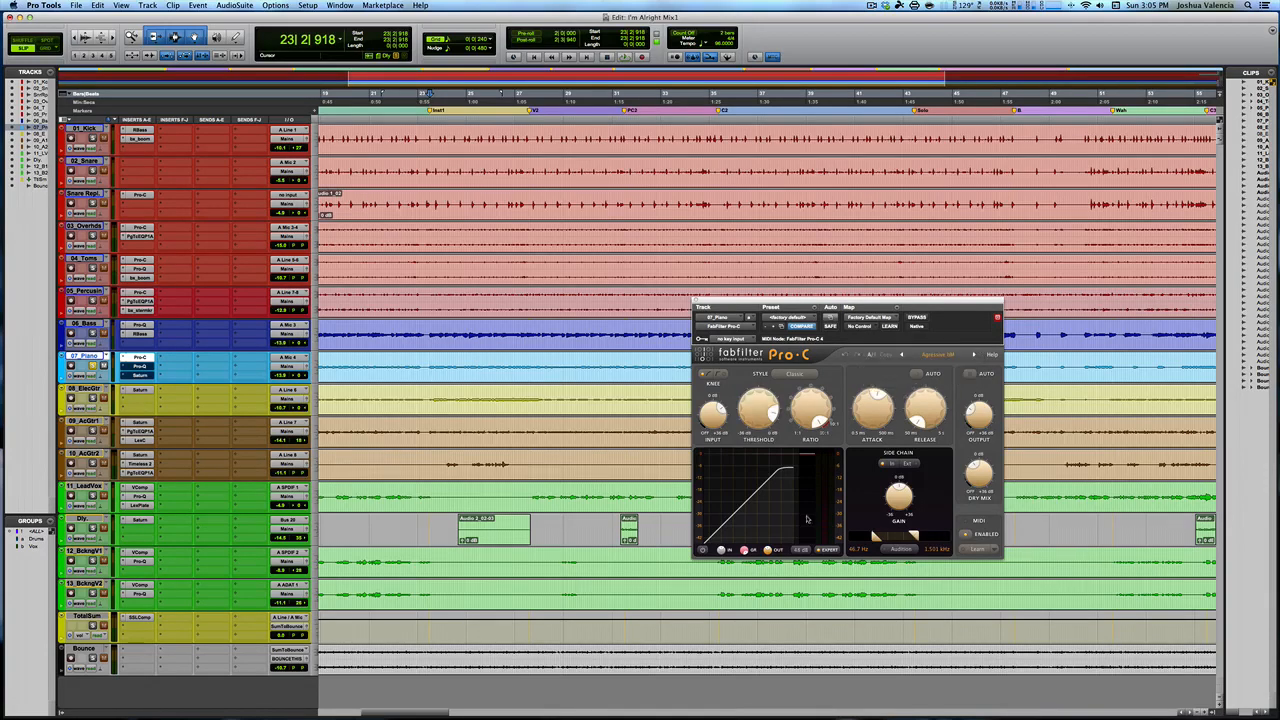
{"action": "mouse_move", "coordinate": [978, 472]}
{"action": "key", "text": "space"}
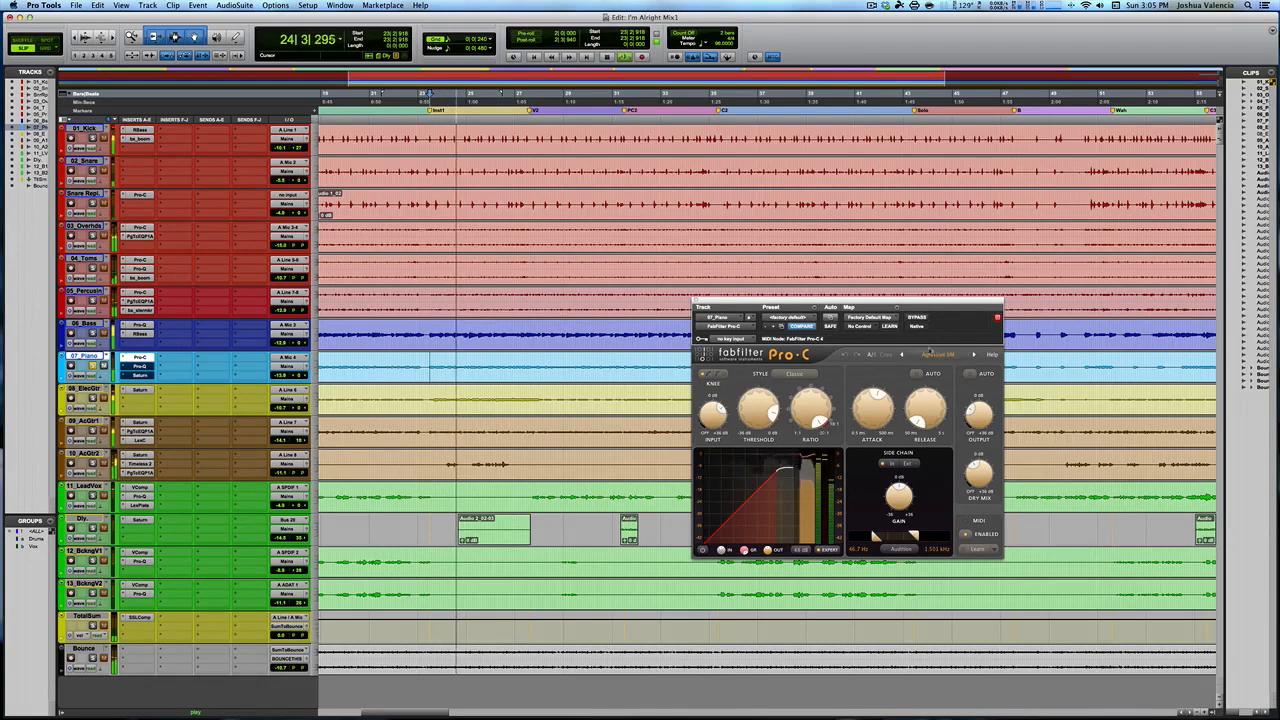
{"action": "left_click", "coordinate": [917, 318]}
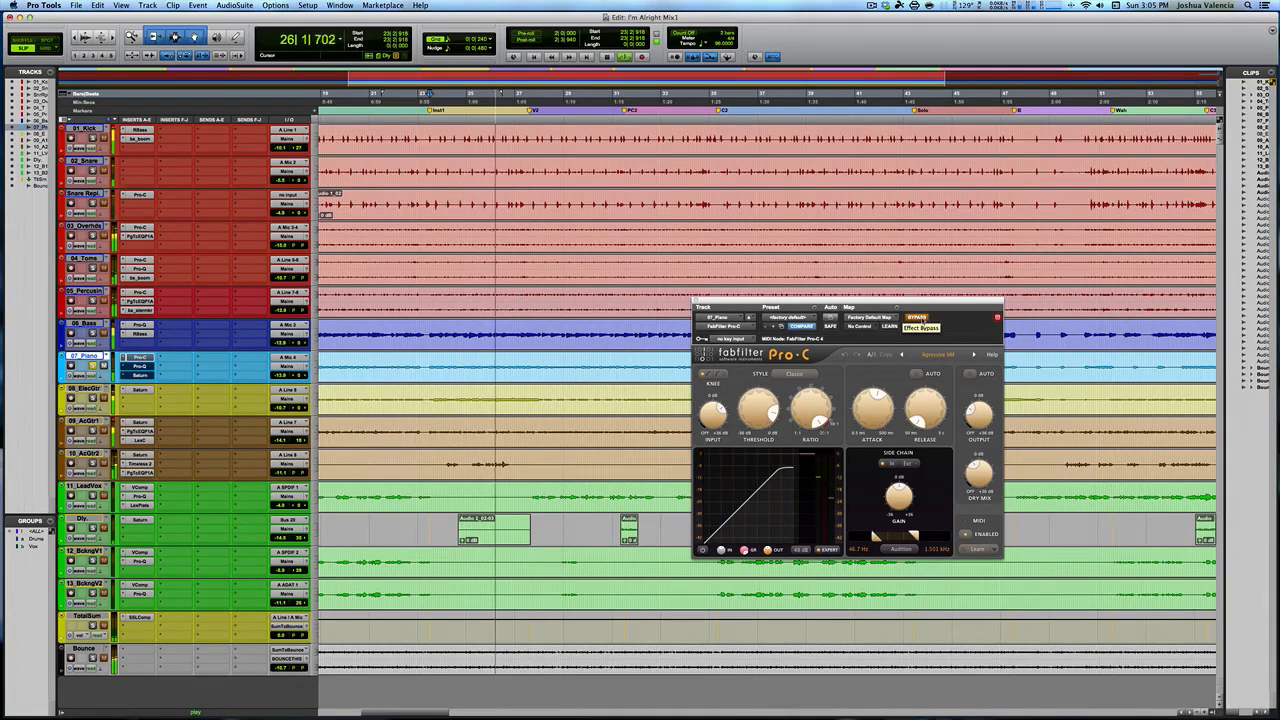
{"action": "left_click", "coordinate": [917, 318]}
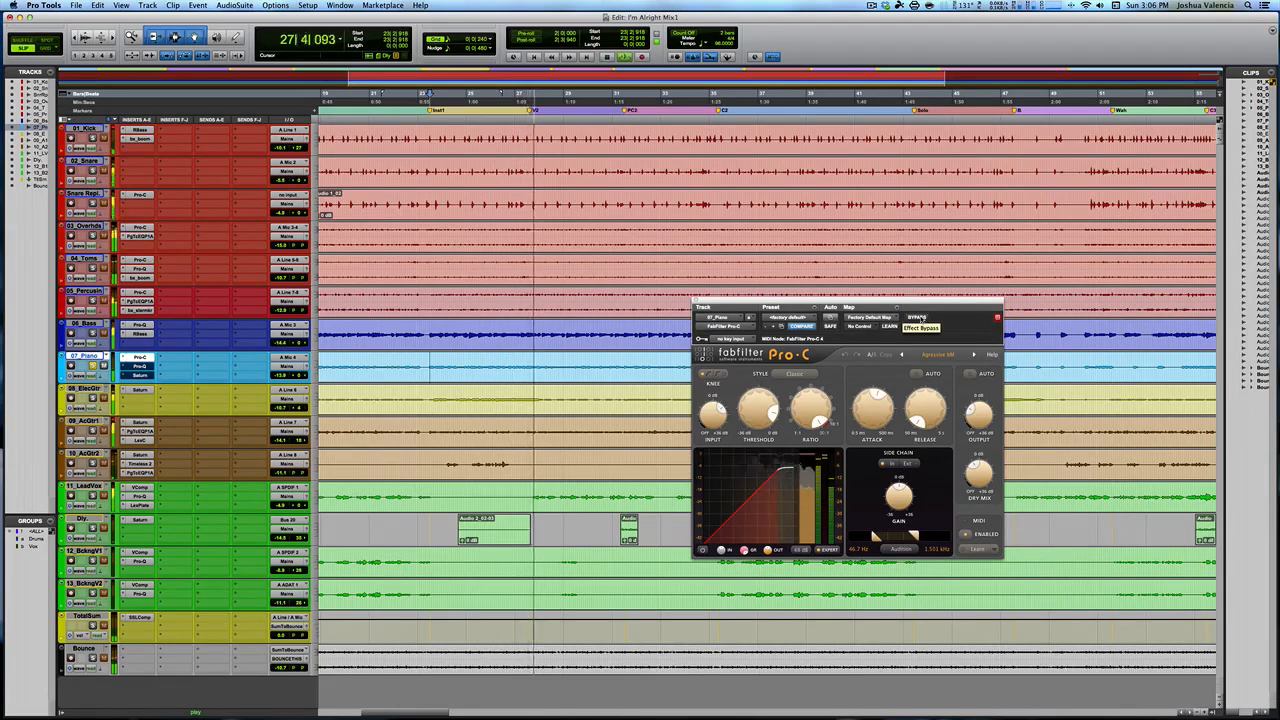
{"action": "key", "text": "space"}
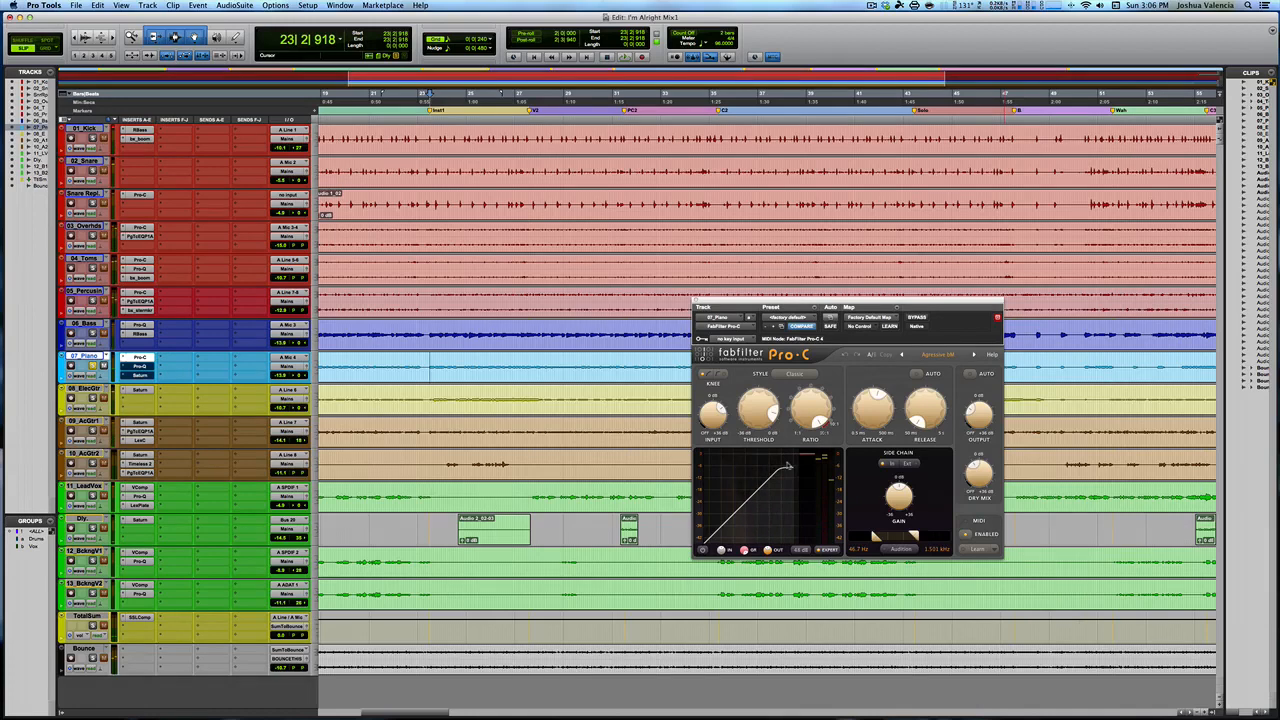
Examine Pro-C's knee display while replaying the compressed piano from Inst1, and close the compressor window.
{"action": "mouse_move", "coordinate": [788, 465]}
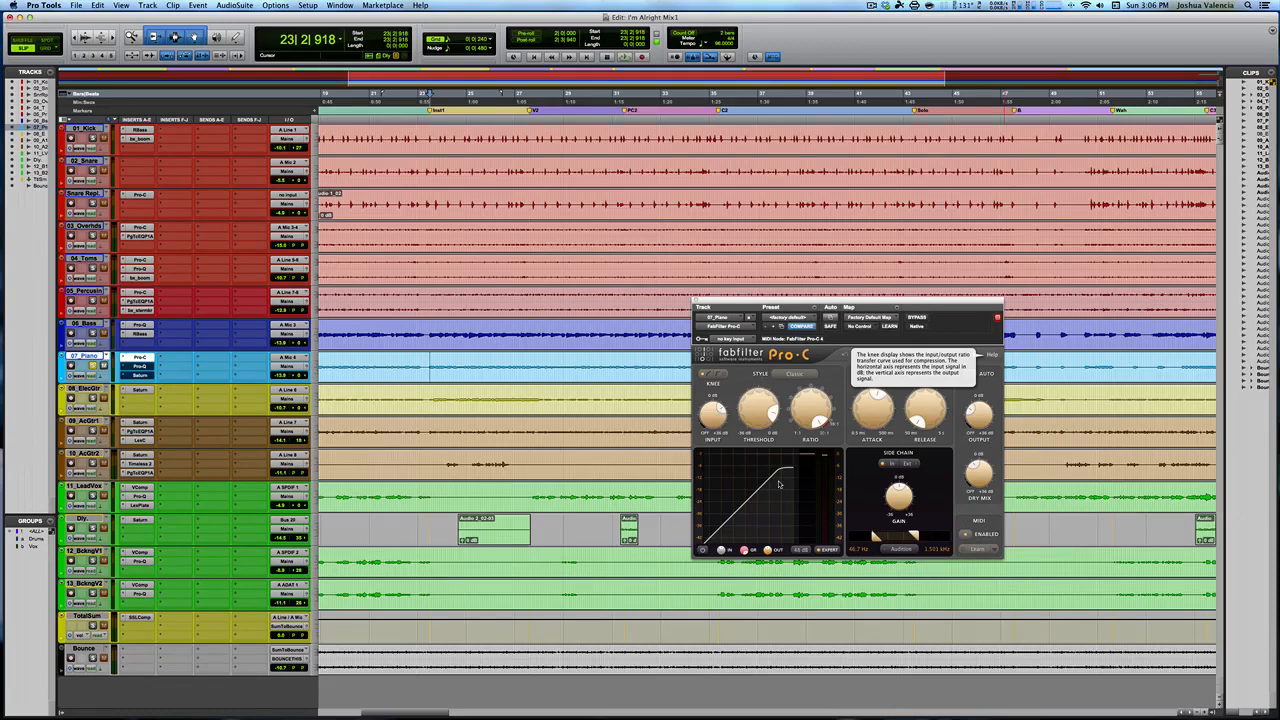
{"action": "key", "text": "space"}
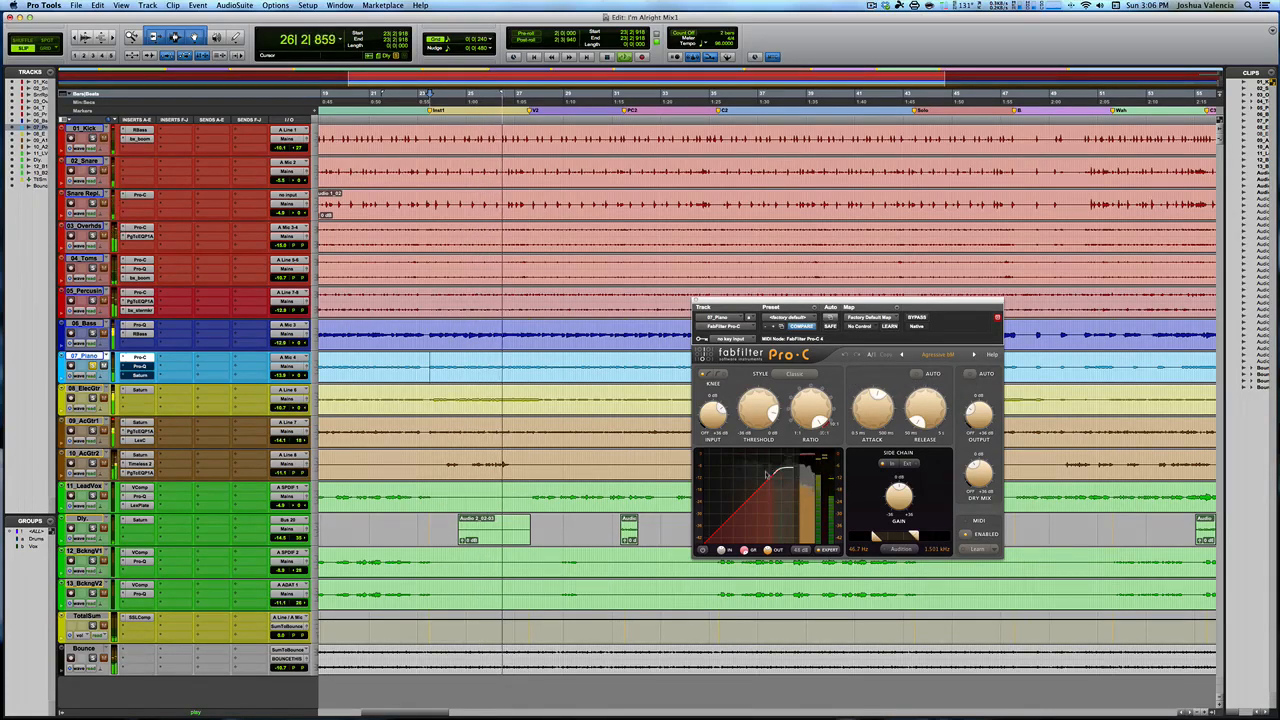
{"action": "key", "text": "space"}
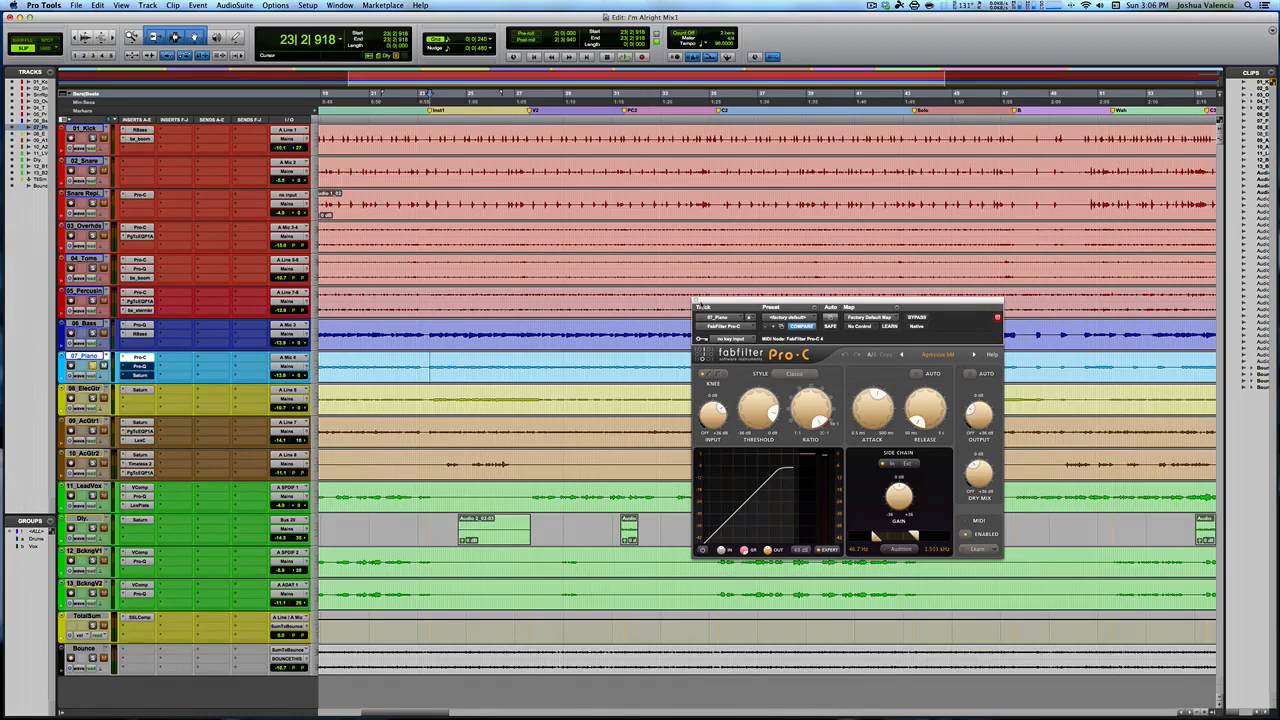
{"action": "left_click", "coordinate": [699, 303]}
Open Pro-Q on the piano track, take it out of bypass, and play the piano from Inst1.
{"action": "left_click", "coordinate": [137, 367]}
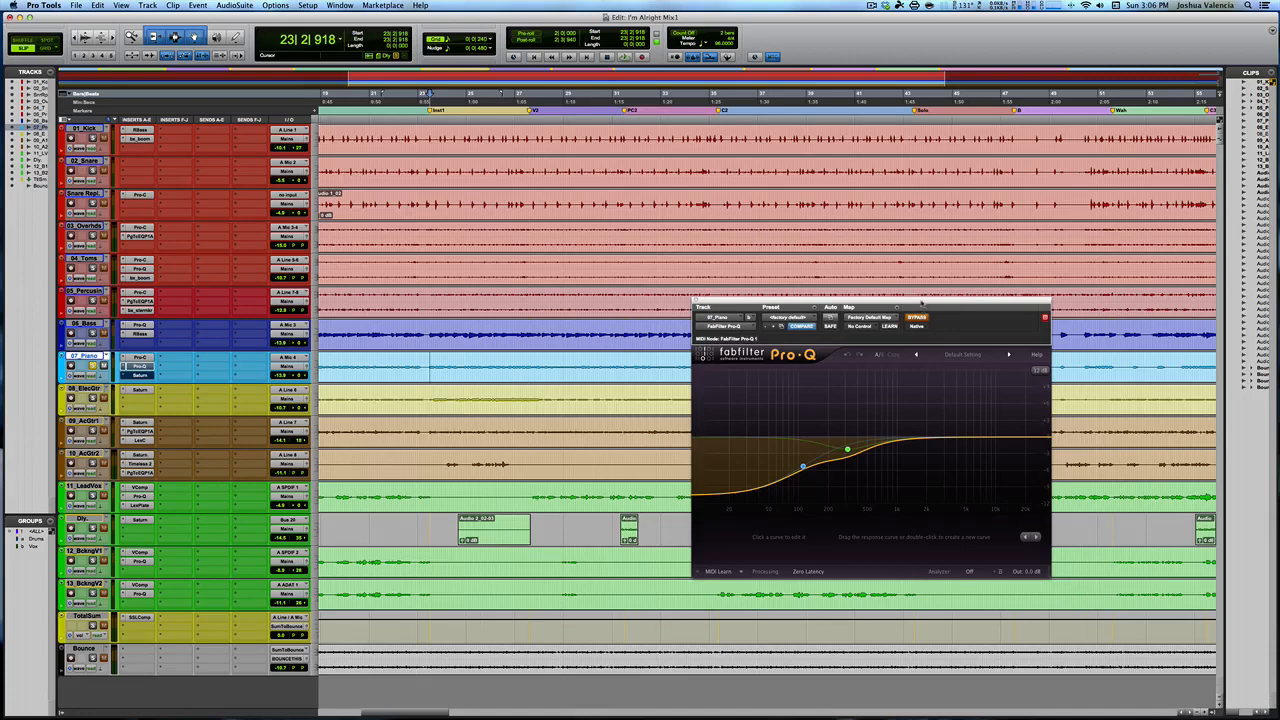
{"action": "left_click_drag", "start_coordinate": [921, 302], "coordinate": [905, 294]}
{"action": "left_click", "coordinate": [903, 309]}
{"action": "key", "text": "space"}
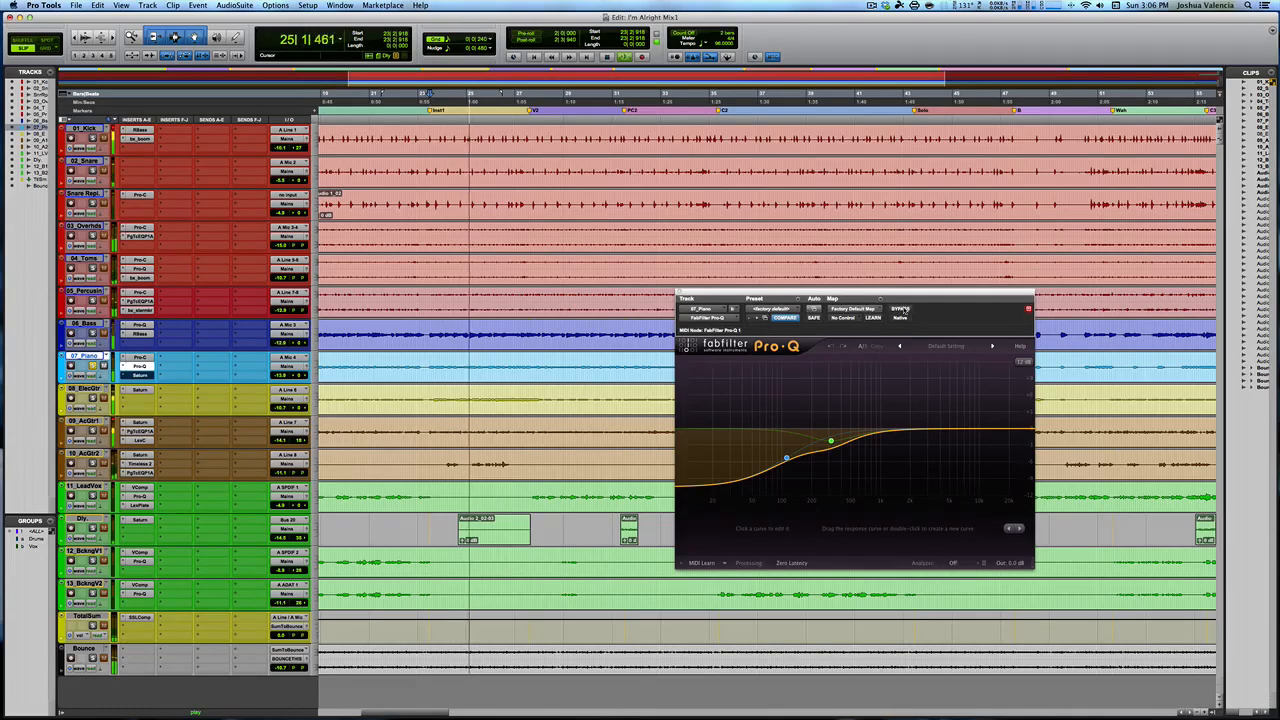
{"action": "key", "text": "space"}
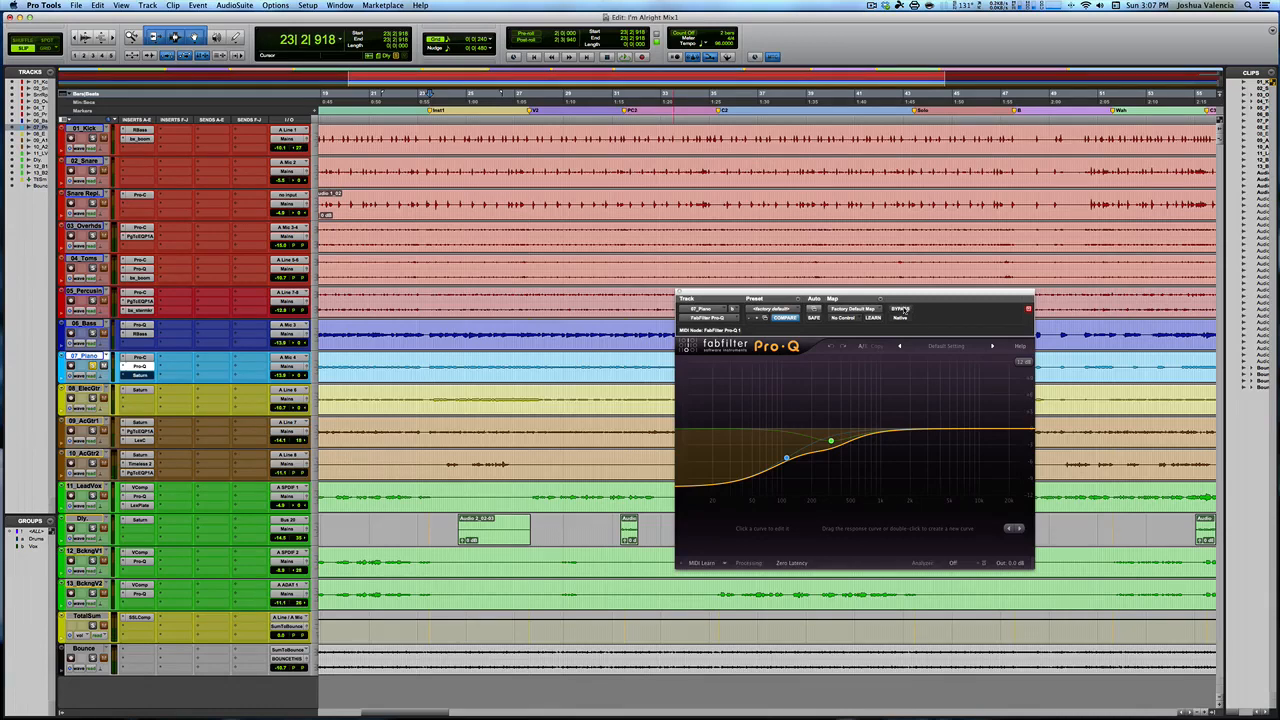
Compare the piano from Inst1 with Pro-Q engaged and bypassed, and leave the EQ engaged.
{"action": "key", "text": "space"}
{"action": "key", "text": "space"}
{"action": "left_click", "coordinate": [902, 310]}
{"action": "key", "text": "space"}
{"action": "key", "text": "space"}
{"action": "left_click", "coordinate": [900, 308]}
Play the piano and bass soloed together from Inst1 to hear how the EQ separates them.
{"action": "key", "text": "space"}
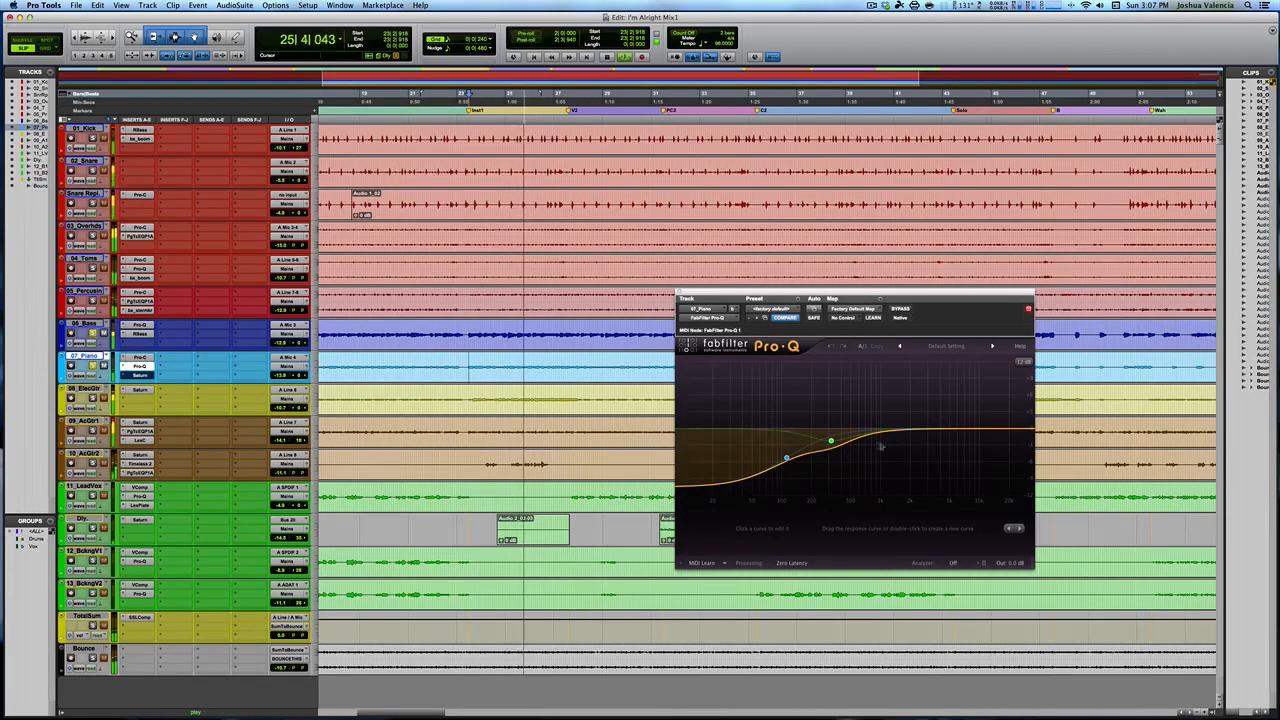
{"action": "mouse_move", "coordinate": [845, 455]}
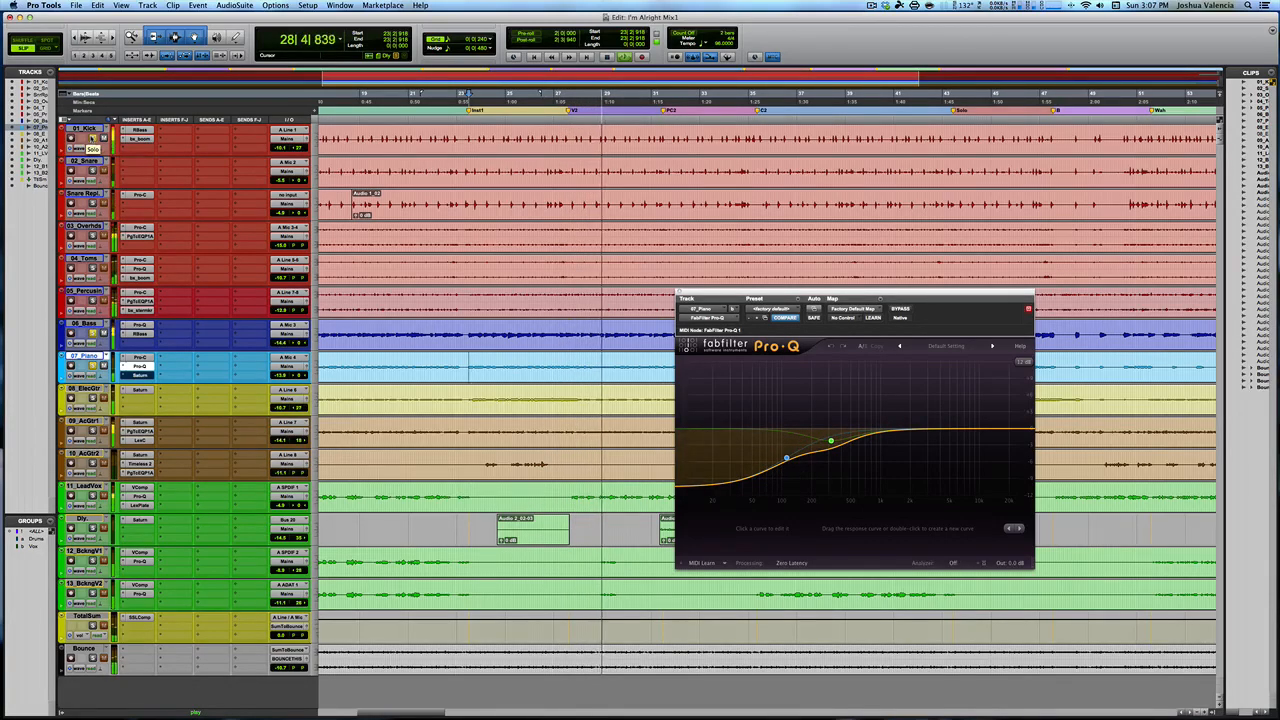
{"action": "key", "text": "space"}
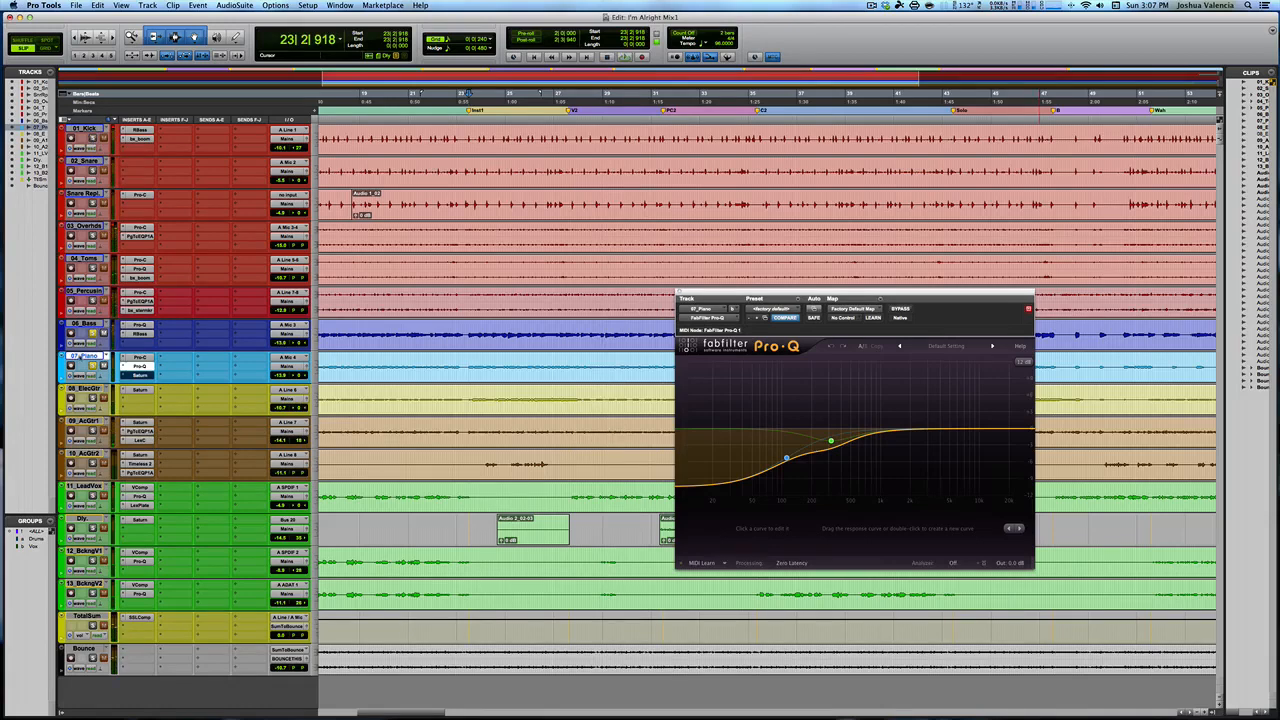
Leave only the piano soloed and replay it from Inst1 with Pro-Q engaged.
{"action": "left_click", "coordinate": [92, 366]}
{"action": "key", "text": "space"}
{"action": "key", "text": "space"}
{"action": "key", "text": "space"}
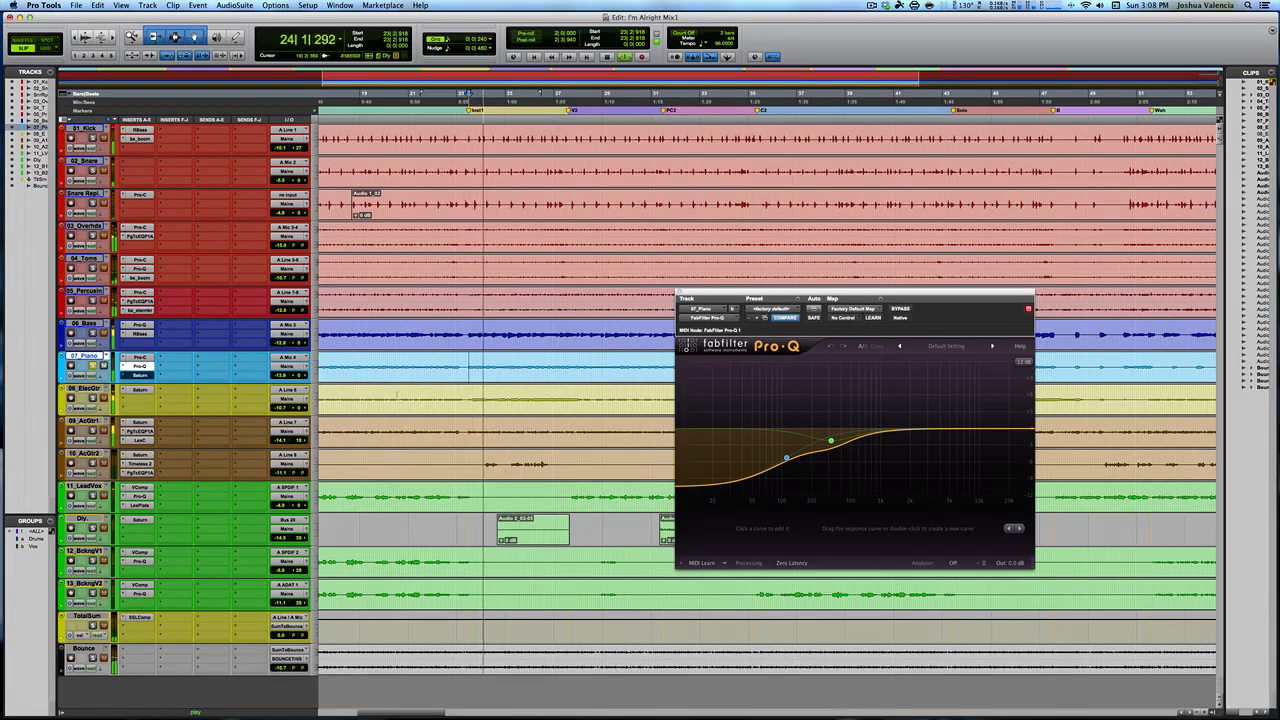
{"action": "key", "text": "space"}
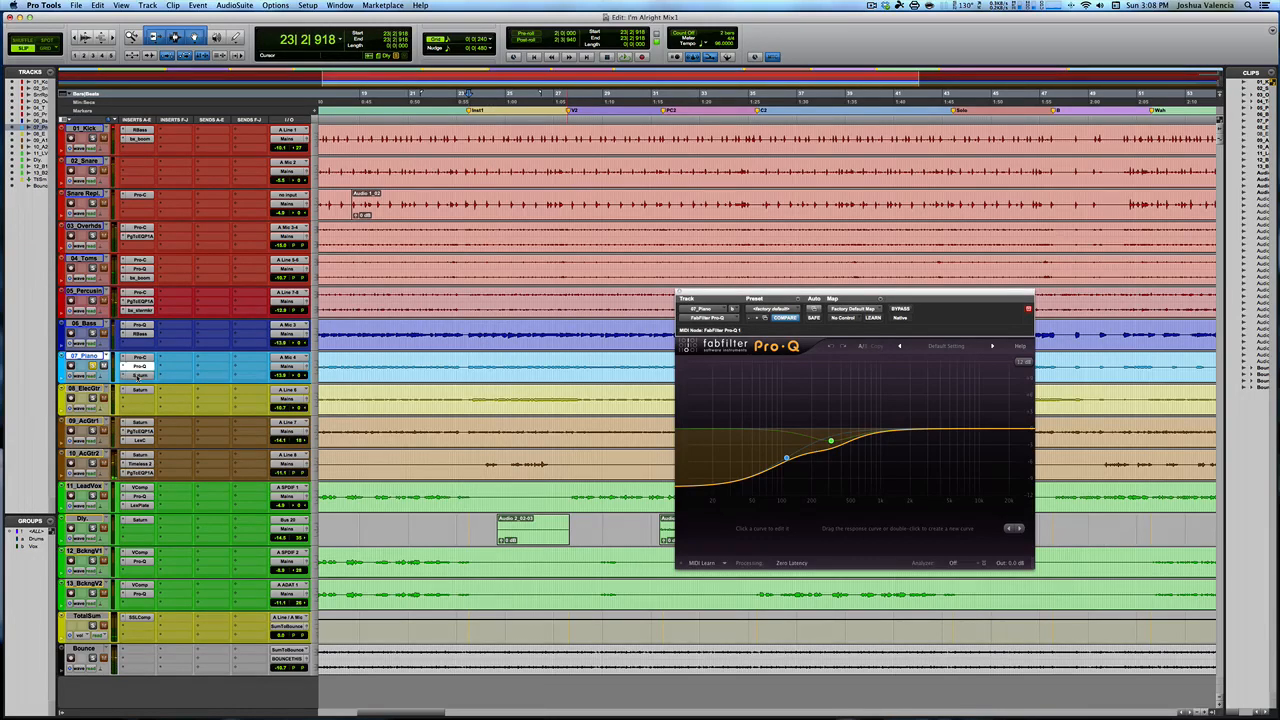
Open the piano's Saturn with the insert active, show its Gentle Saturation band, and compare bypassed and engaged during playback.
{"action": "left_click", "coordinate": [139, 375]}
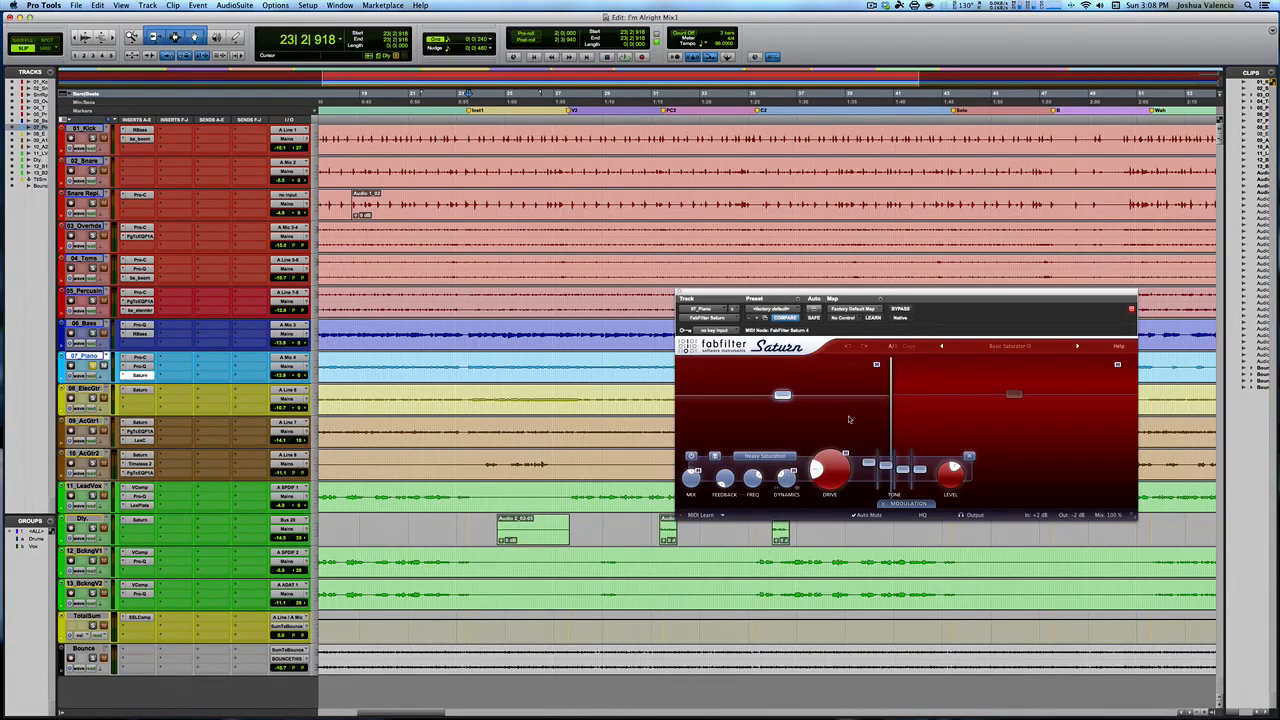
{"action": "mouse_move", "coordinate": [922, 424]}
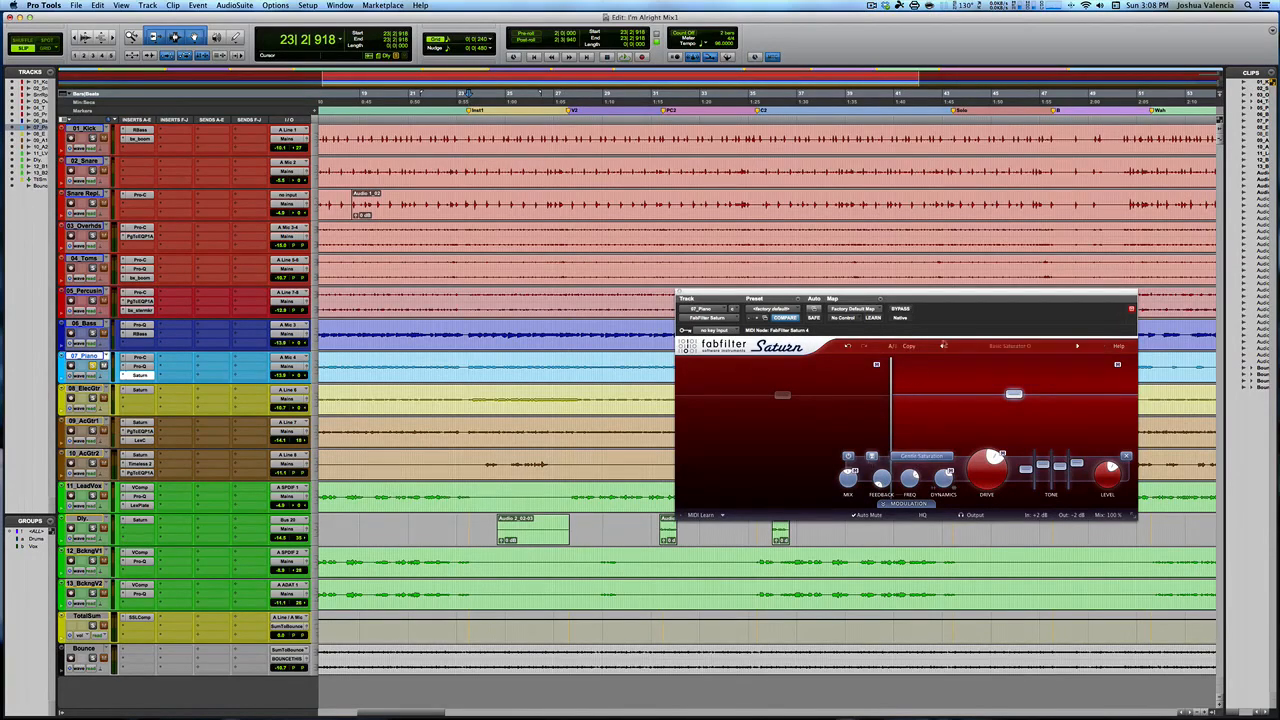
{"action": "left_click", "coordinate": [902, 309]}
{"action": "key", "text": "space"}
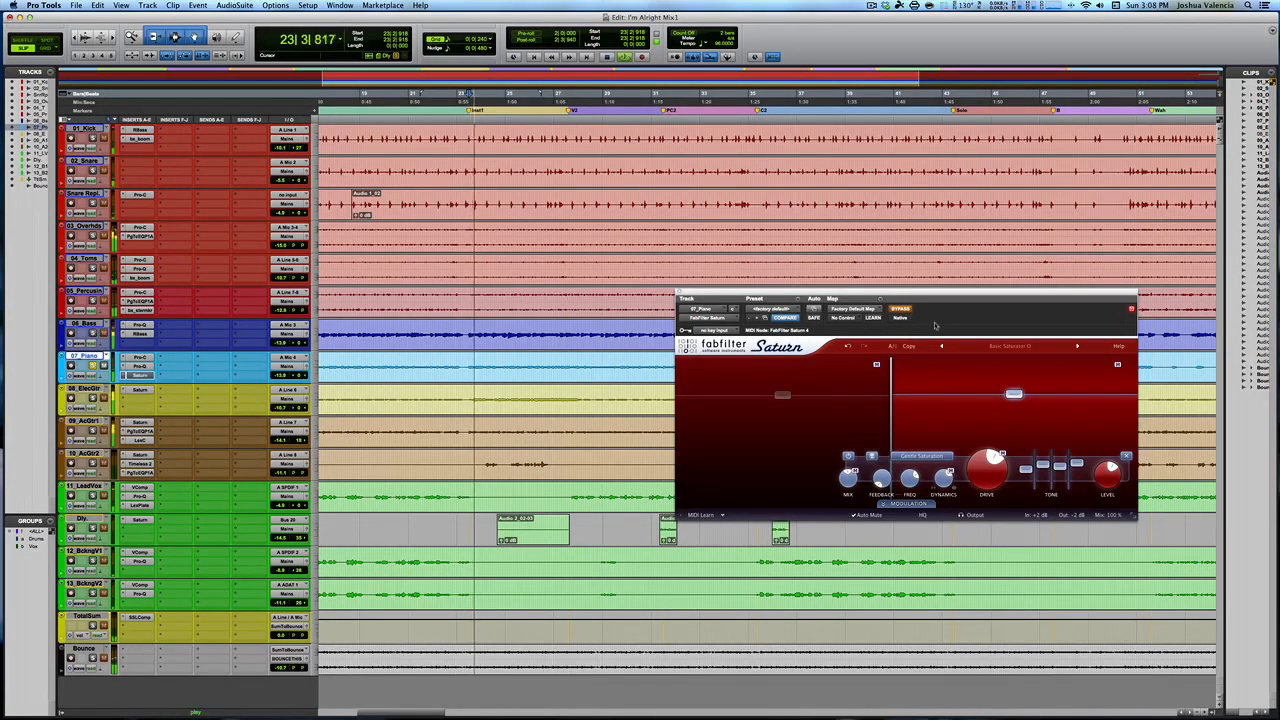
{"action": "left_click", "coordinate": [902, 310]}
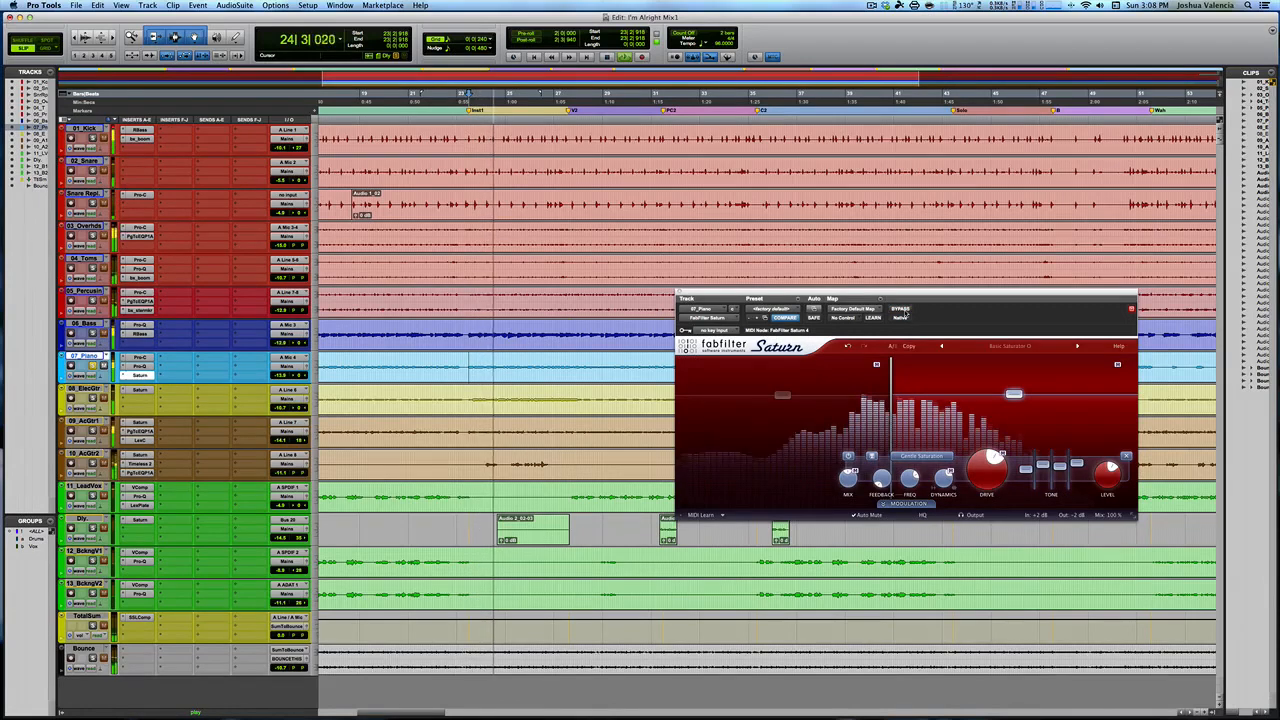
{"action": "key", "text": "space"}
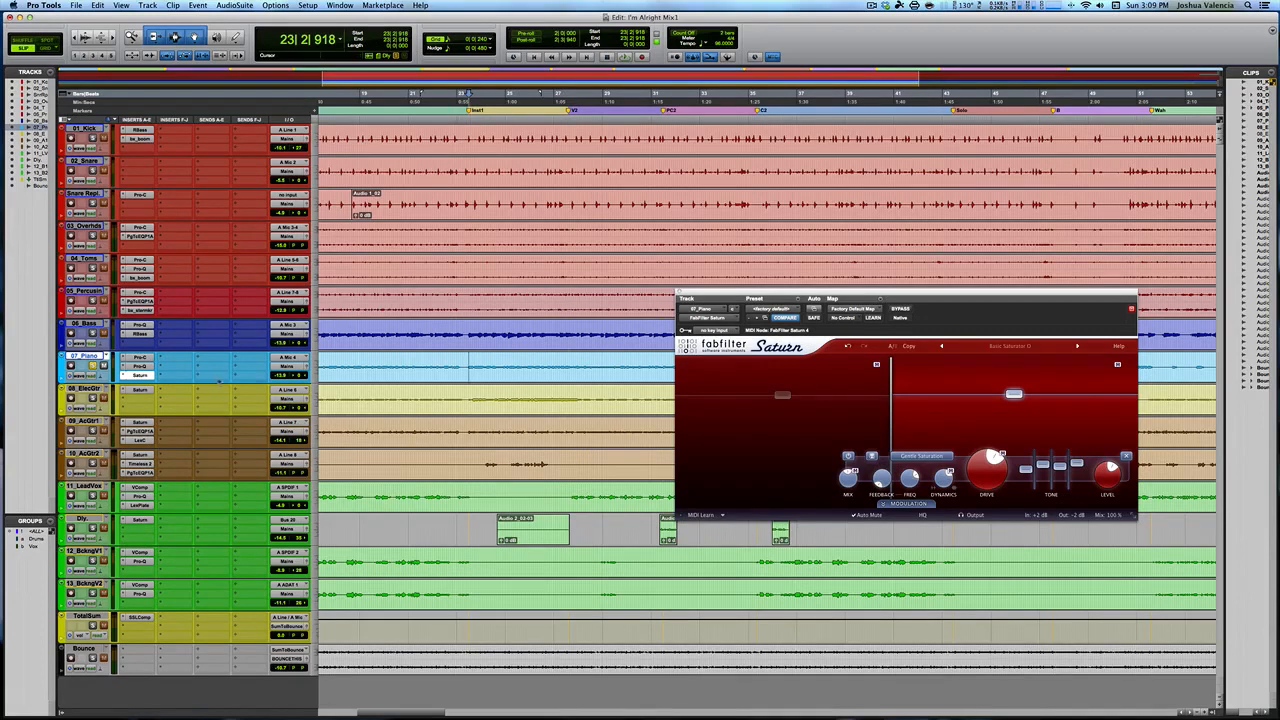
Compare the piano with its inserts bypassed and re-engaged during playback from Inst1, leaving Pro-C, Pro-Q and Saturn active.
{"action": "key", "text": "space"}
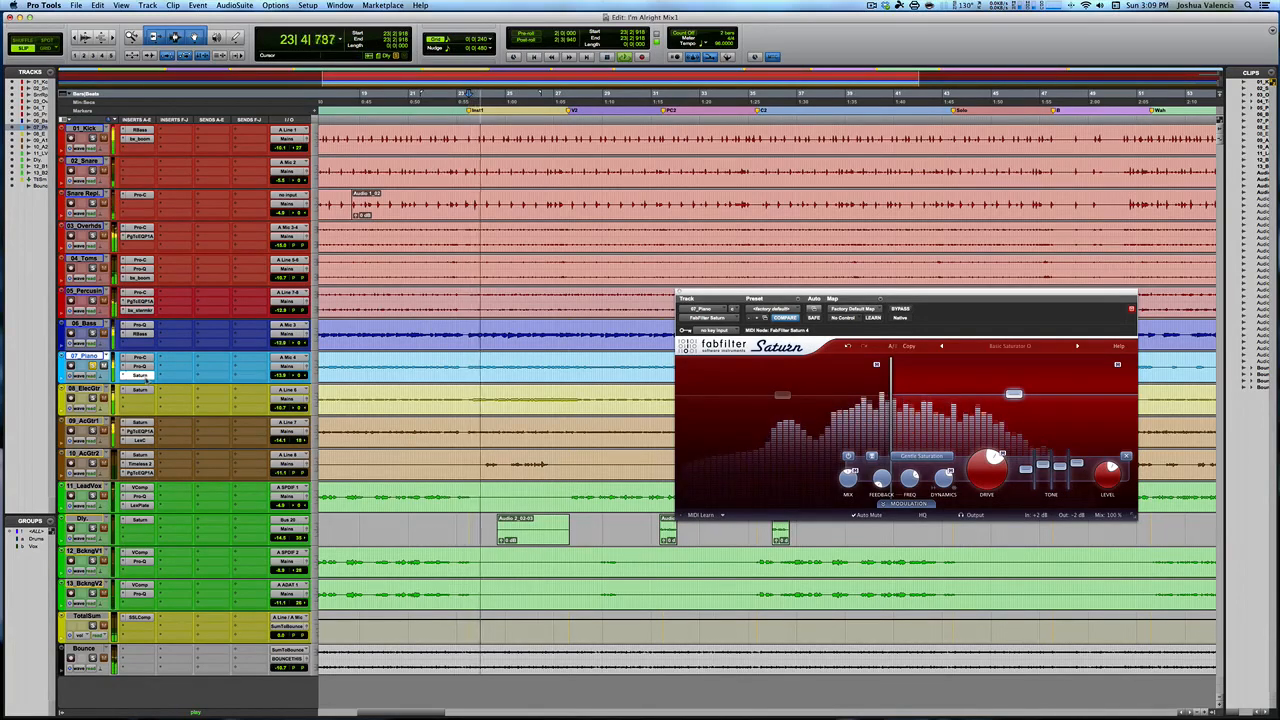
{"action": "left_click", "coordinate": [145, 377], "text": "super"}
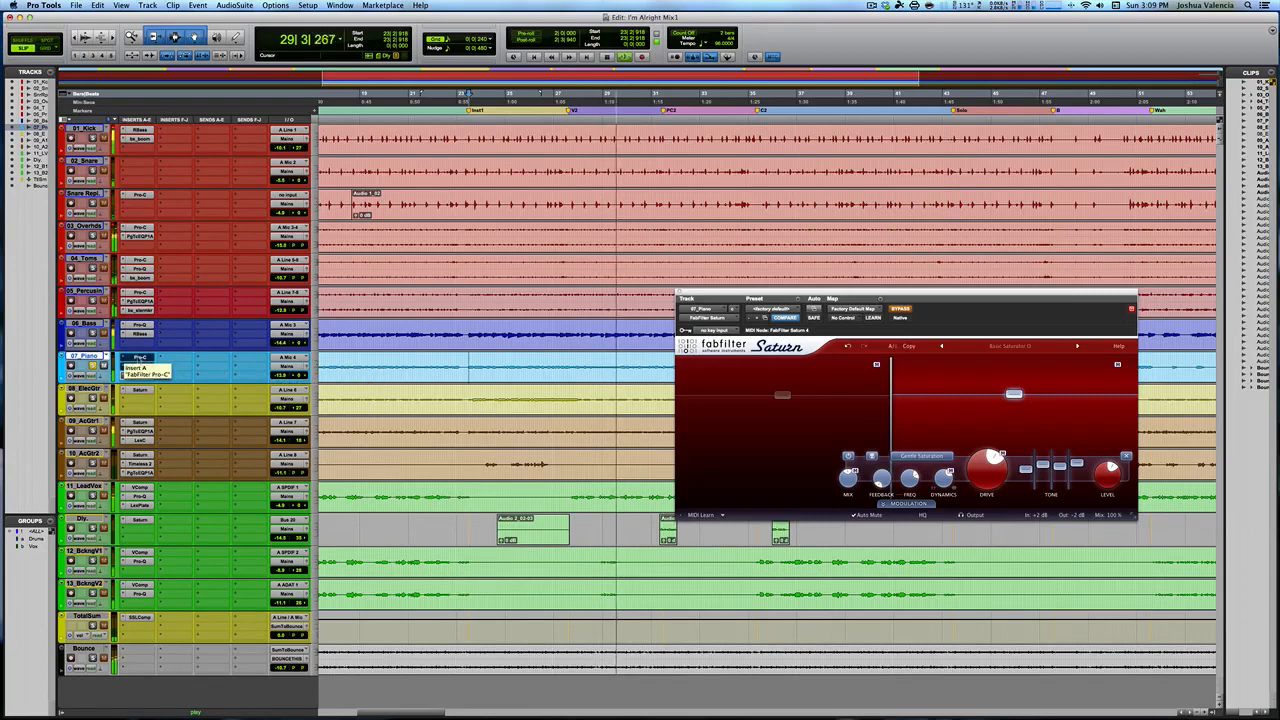
{"action": "left_click", "coordinate": [900, 309]}
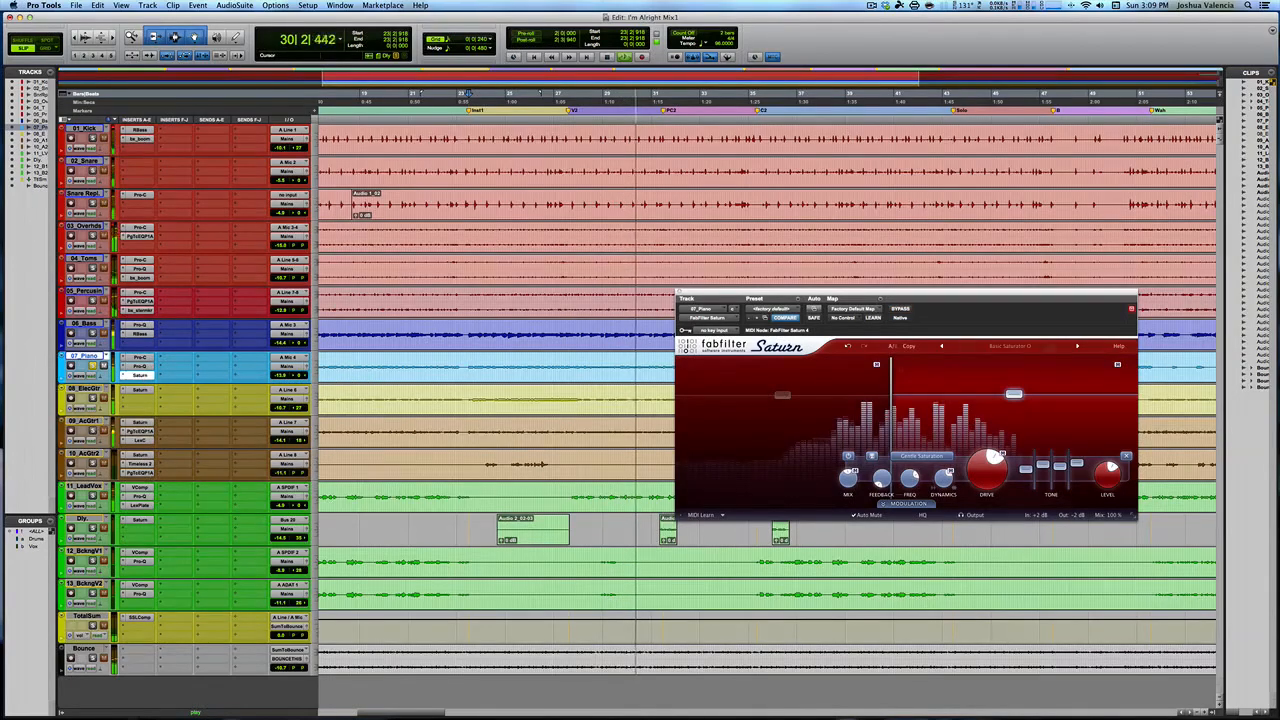
{"action": "key", "text": "space"}
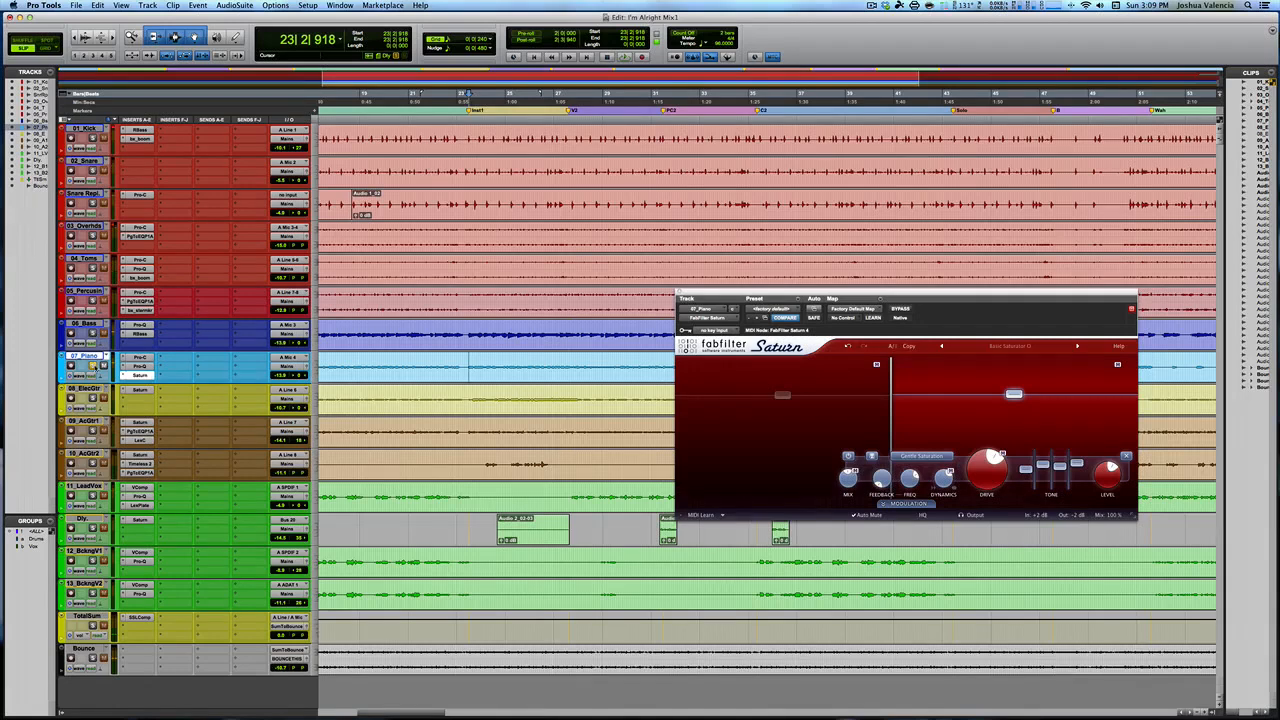
Play the processed piano within the full mix from Inst1, and close the piano's Saturn window.
{"action": "key", "text": "space"}
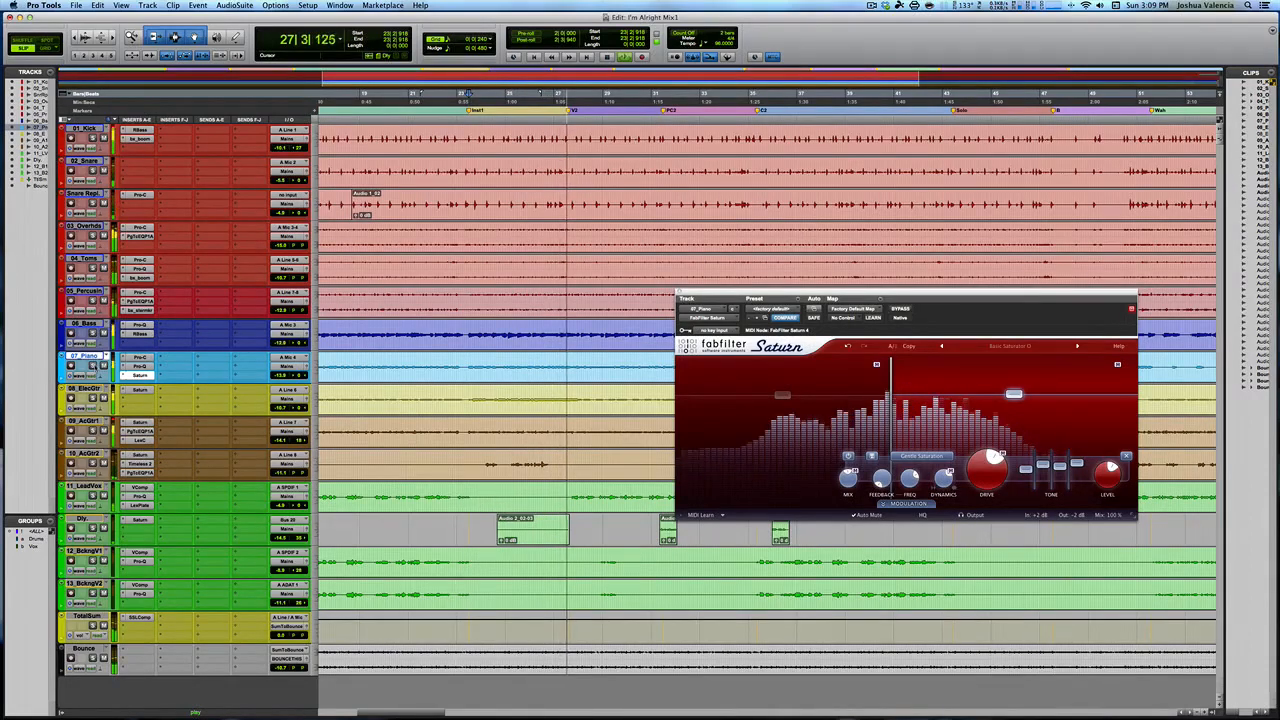
{"action": "key", "text": "space"}
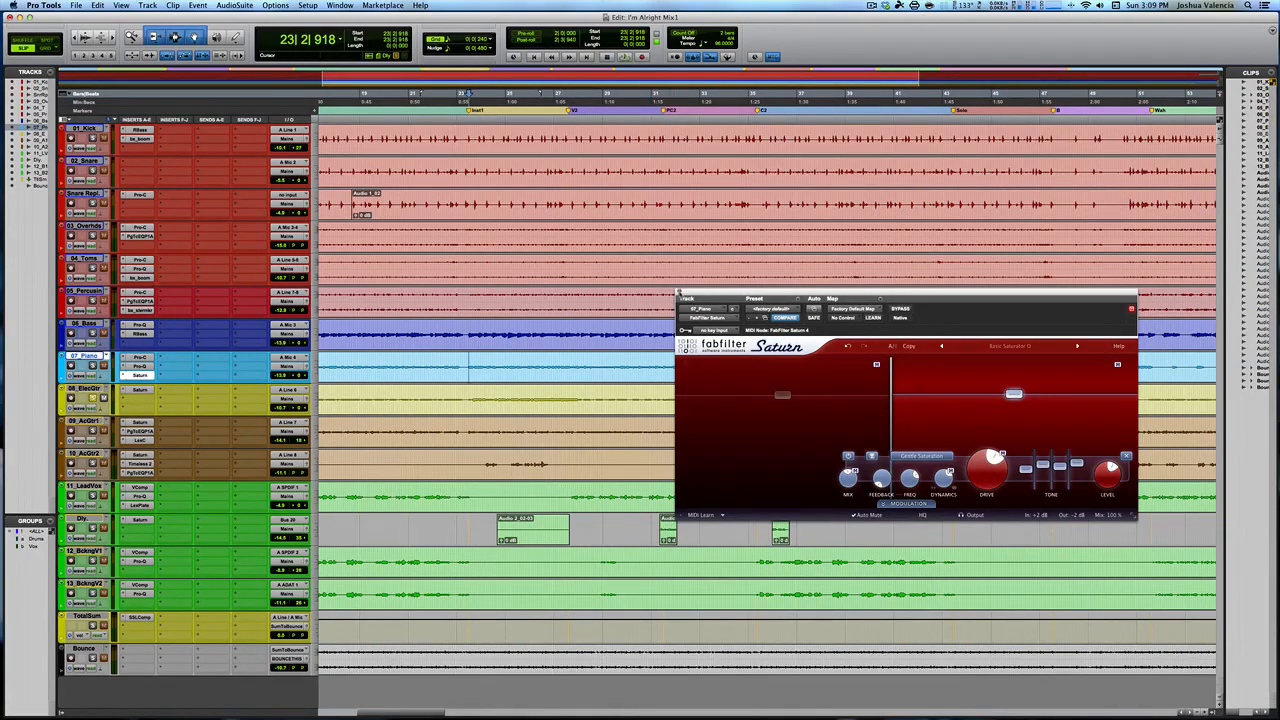
{"action": "left_click", "coordinate": [680, 292]}
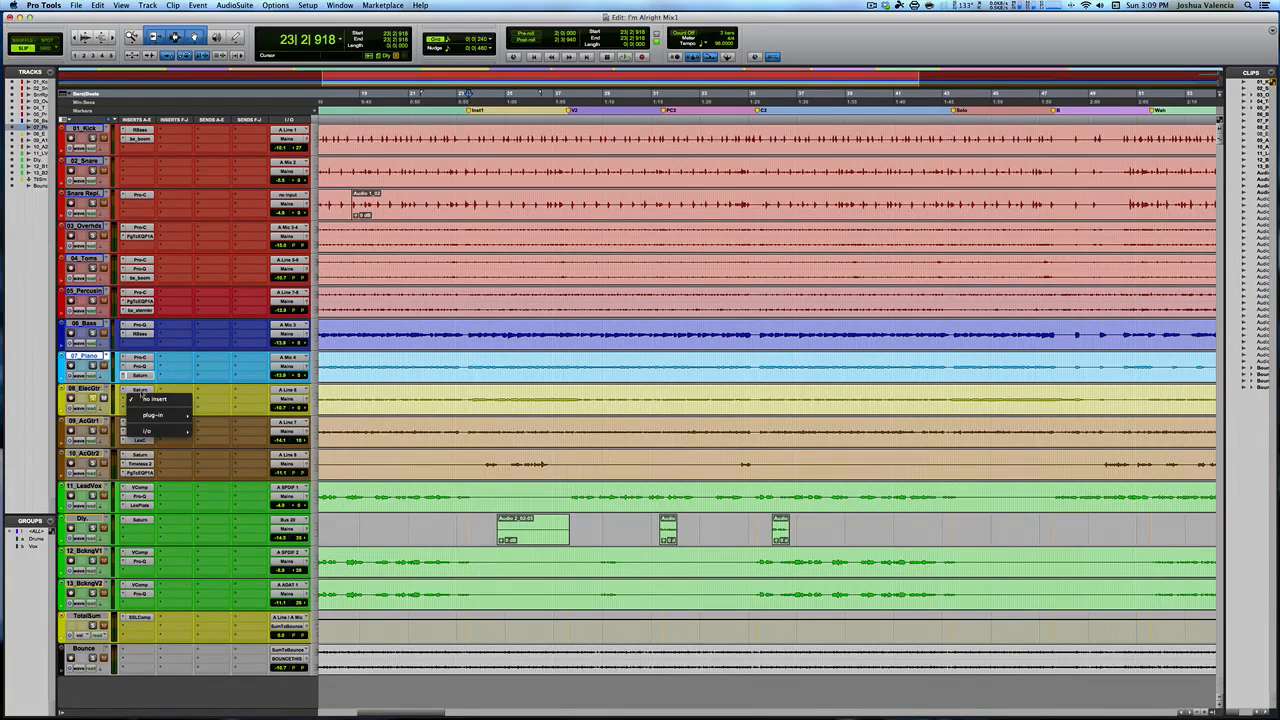
Open the electric guitar's Saturn and play the soloed track from Inst1 with the effect engaged.
{"action": "left_click", "coordinate": [140, 390]}
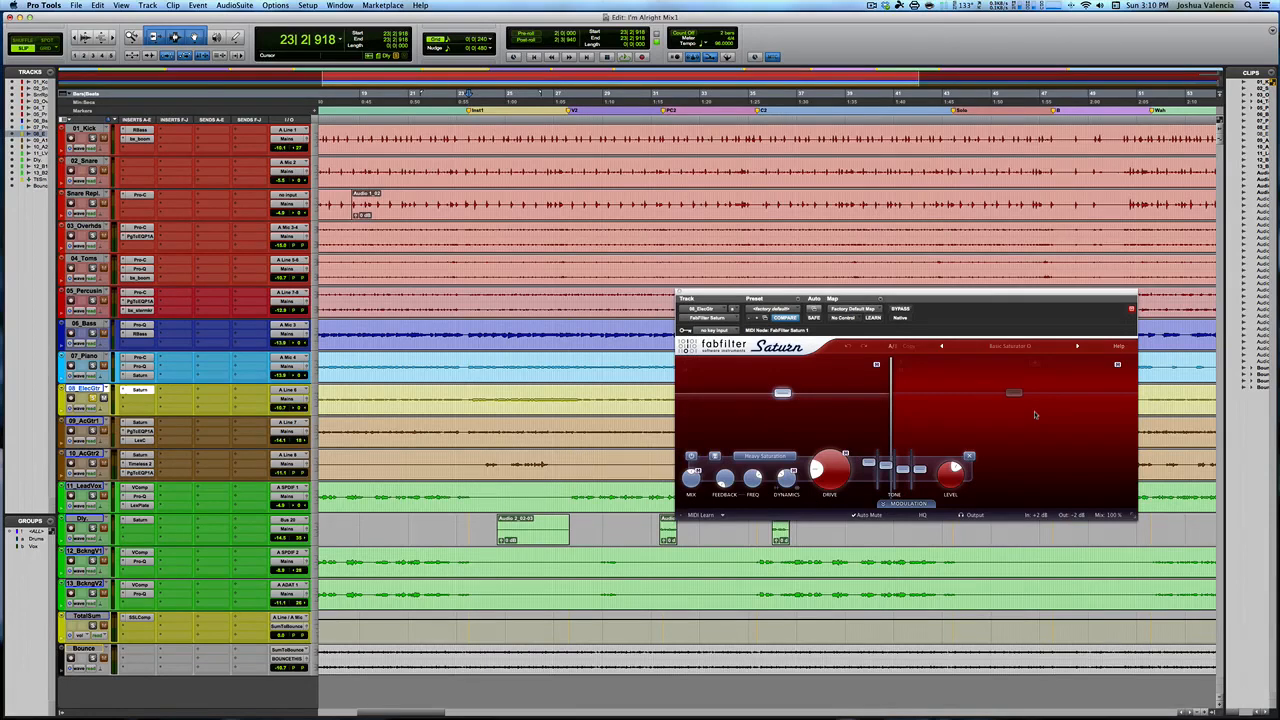
{"action": "left_click", "coordinate": [468, 398]}
{"action": "key", "text": "space"}
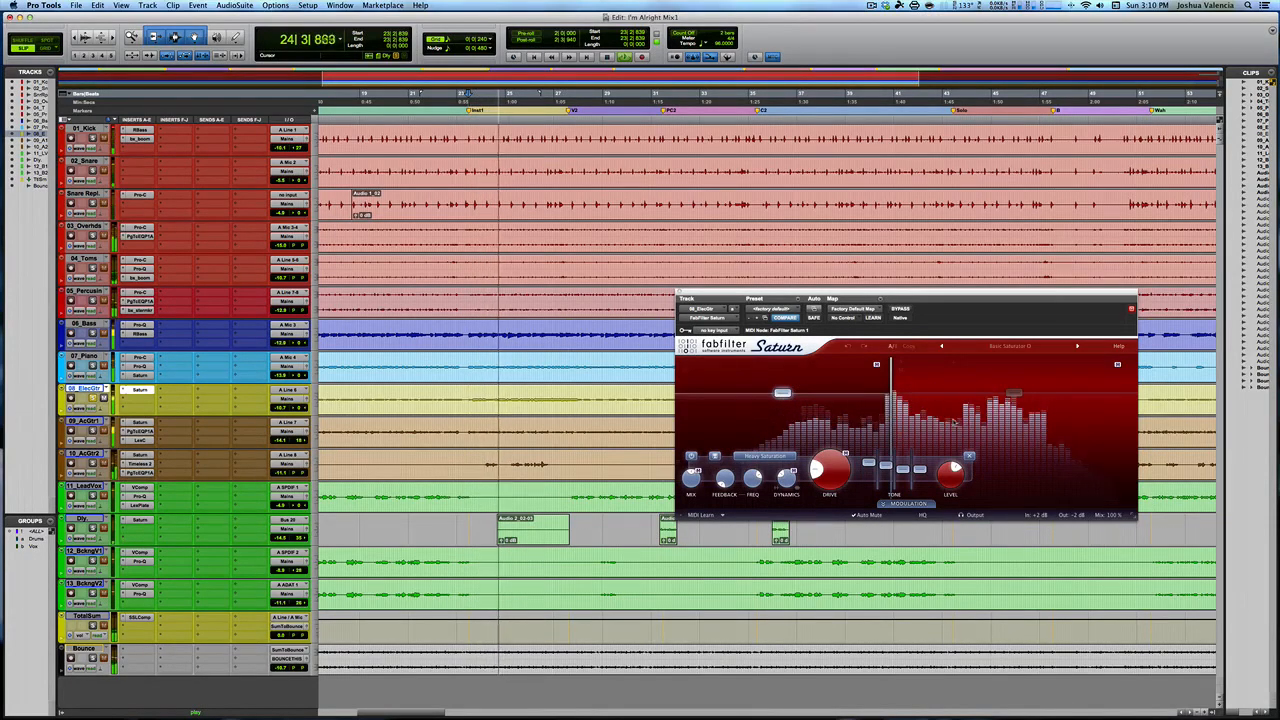
{"action": "key", "text": "space"}
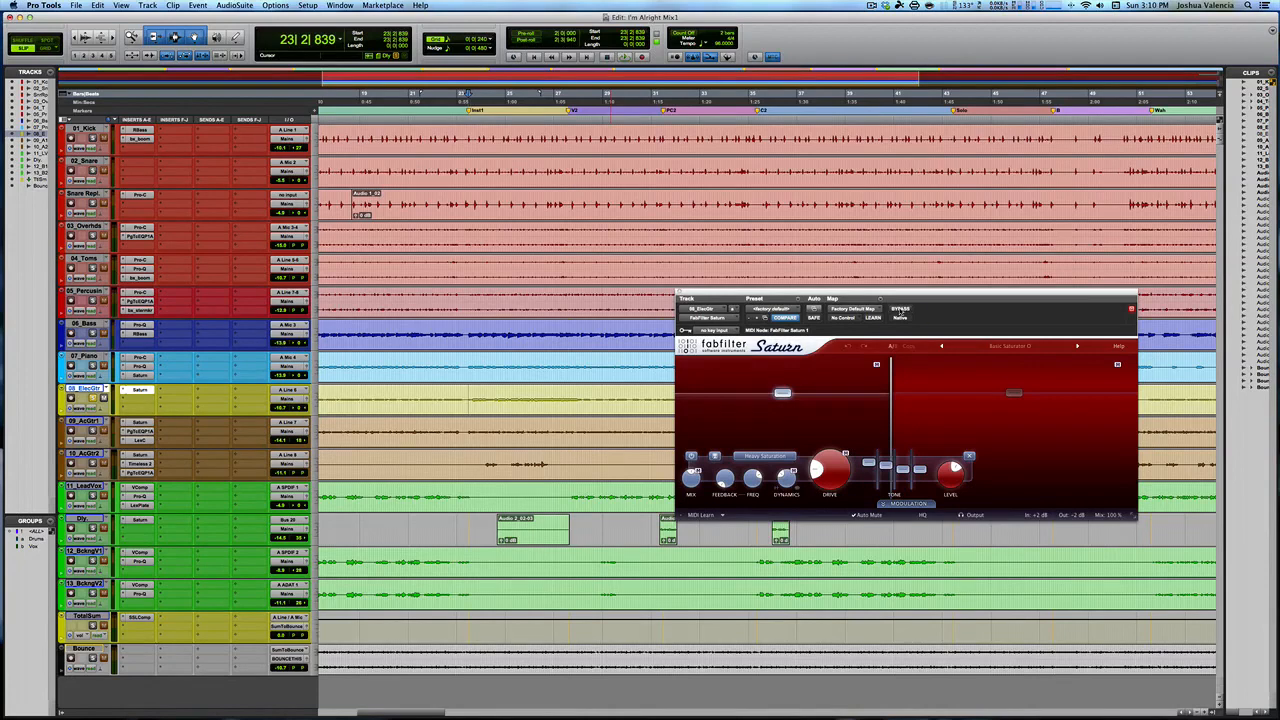
Bypass the electric guitar's Saturn, replay the part from Inst1 for comparison, and re-engage the effect.
{"action": "left_click", "coordinate": [900, 309]}
{"action": "key", "text": "space"}
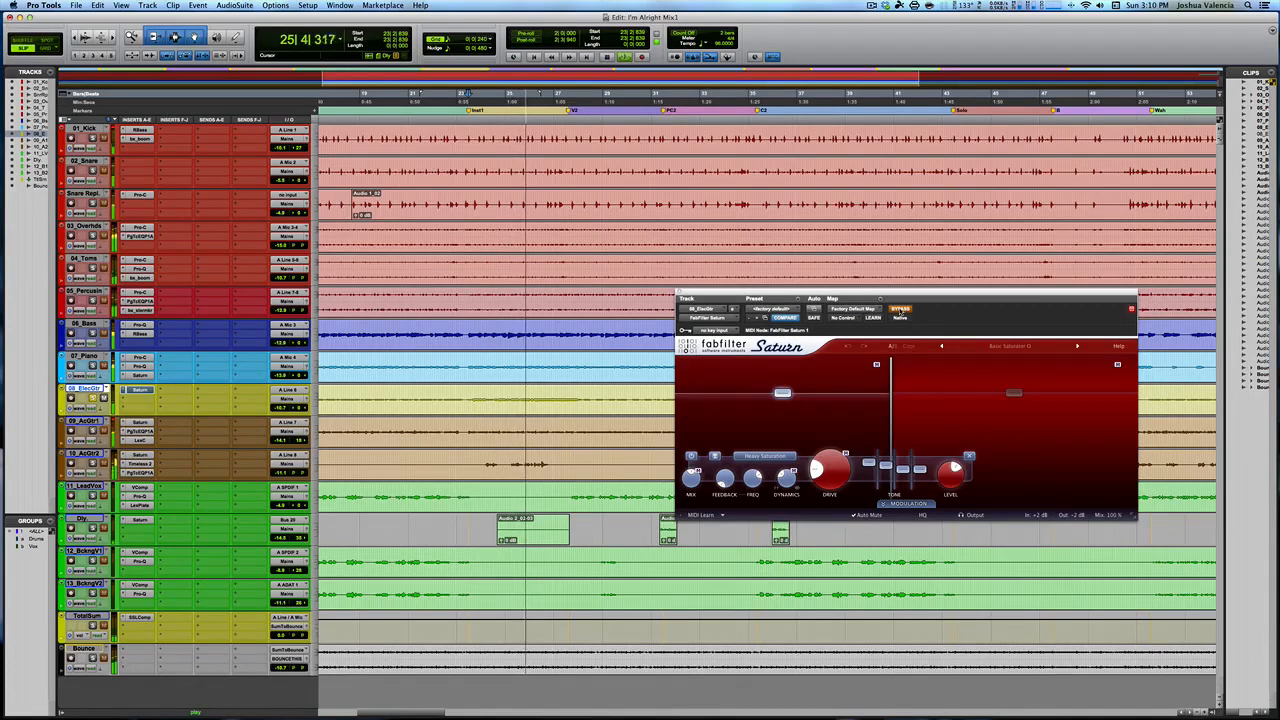
{"action": "key", "text": "space"}
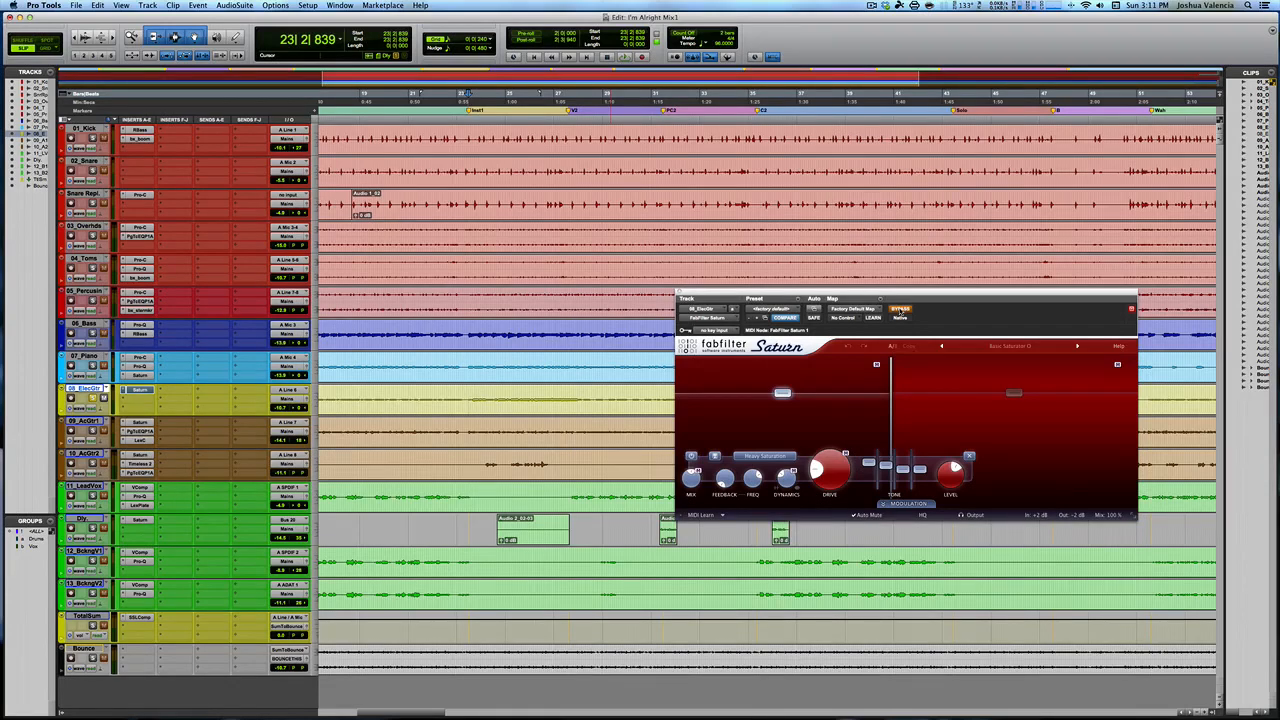
{"action": "left_click", "coordinate": [900, 309]}
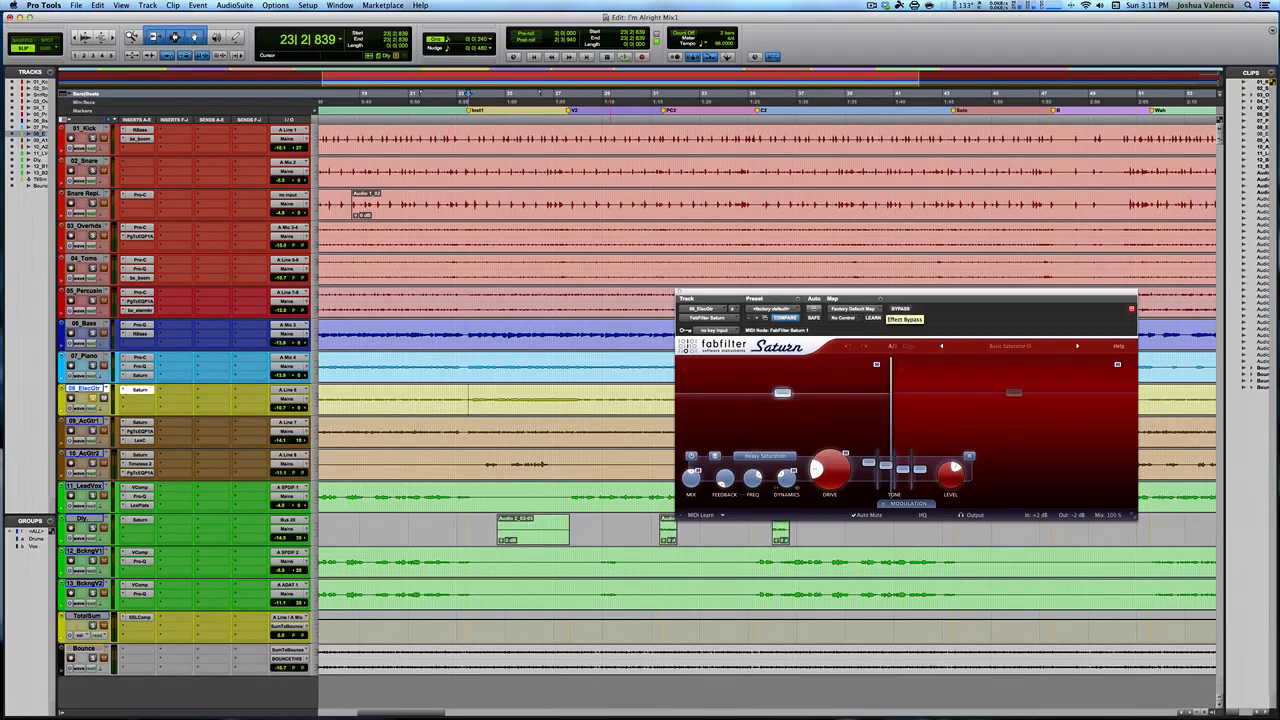
Solo the low and high bands of the electric guitar's Saturn one at a time, playing each from Inst1.
{"action": "mouse_move", "coordinate": [782, 394]}
{"action": "key", "text": "space"}
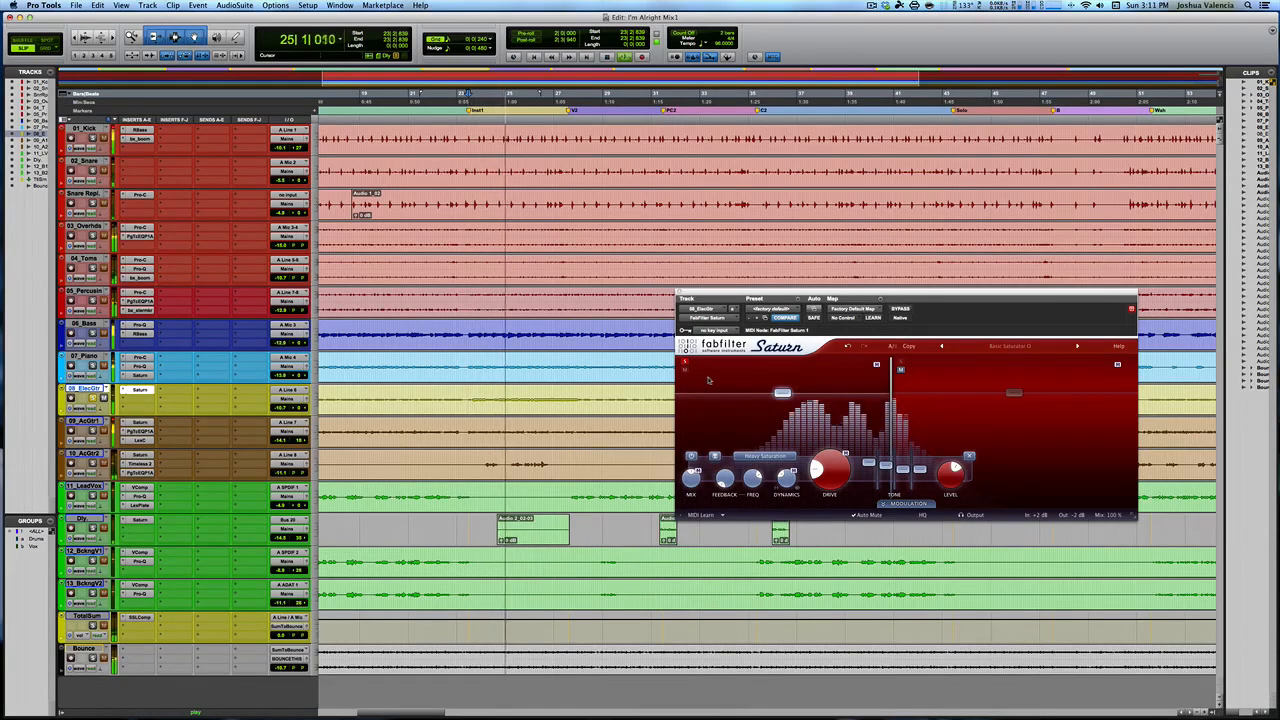
{"action": "key", "text": "space"}
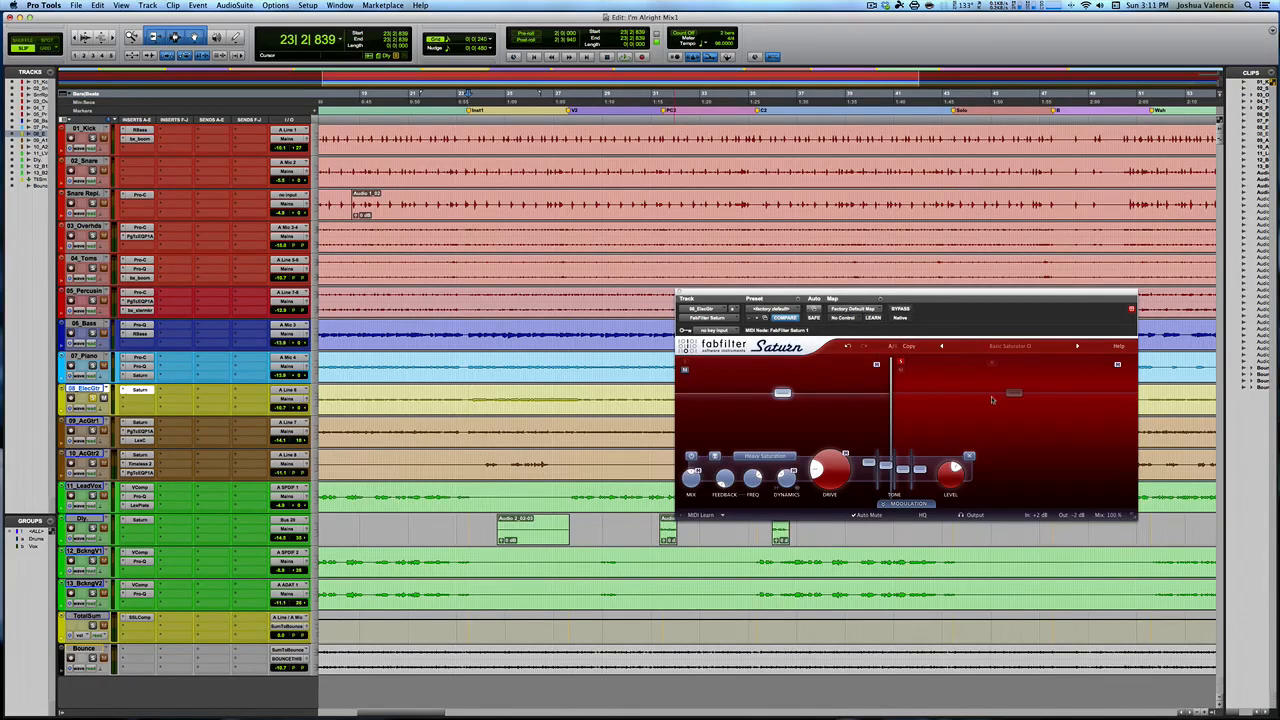
{"action": "key", "text": "space"}
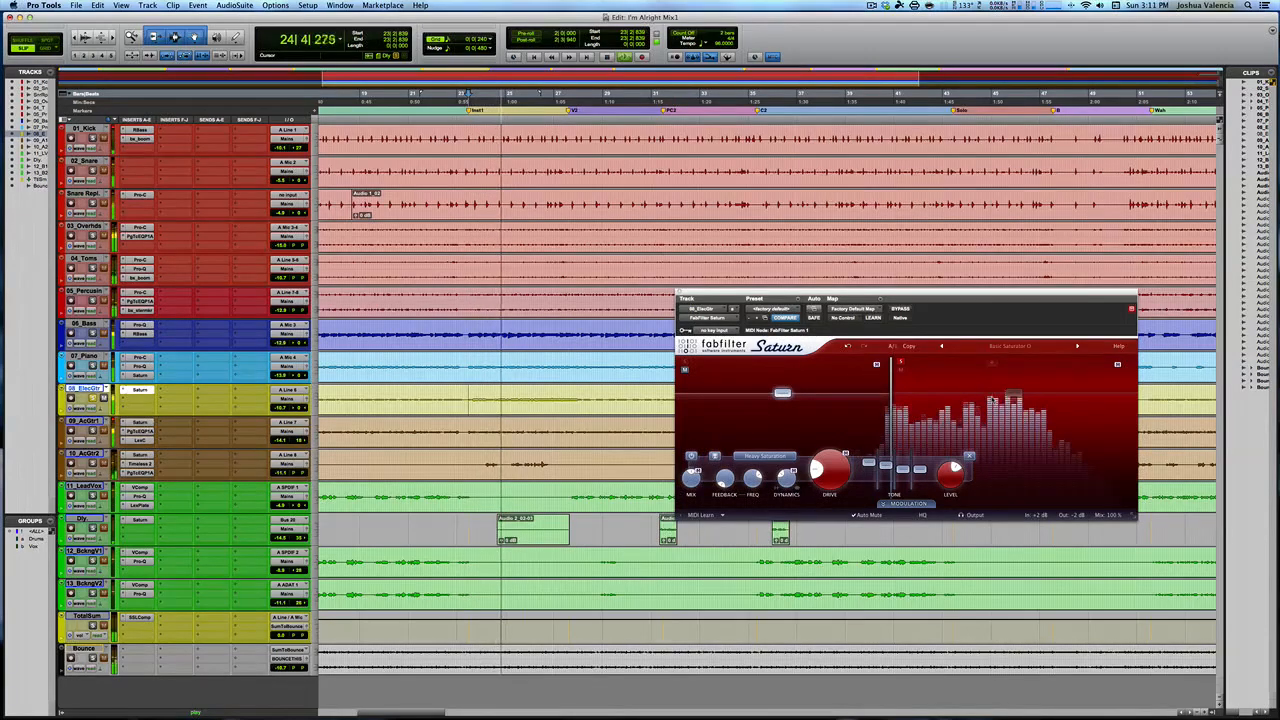
{"action": "key", "text": "space"}
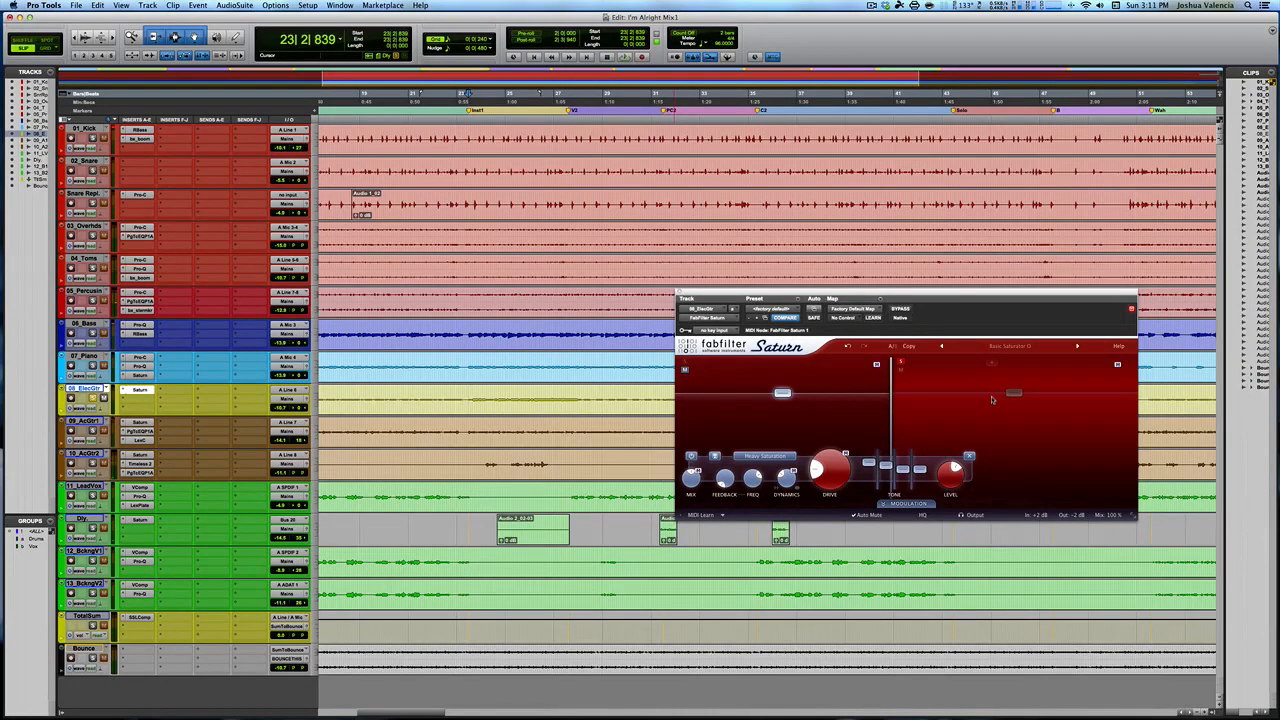
Show the high band's Gentle Saturation settings, play the electric guitar with both bands from Inst1, and close its Saturn window.
{"action": "left_click", "coordinate": [992, 400]}
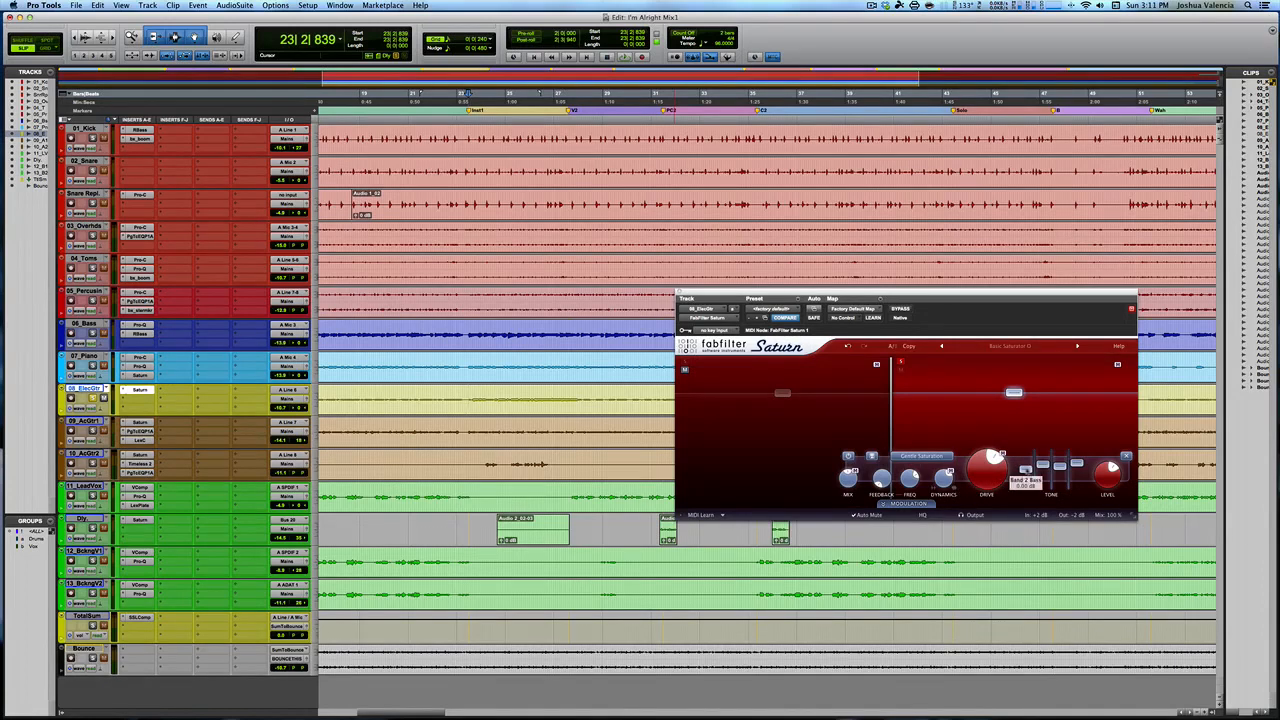
{"action": "mouse_move", "coordinate": [881, 478]}
{"action": "key", "text": "space"}
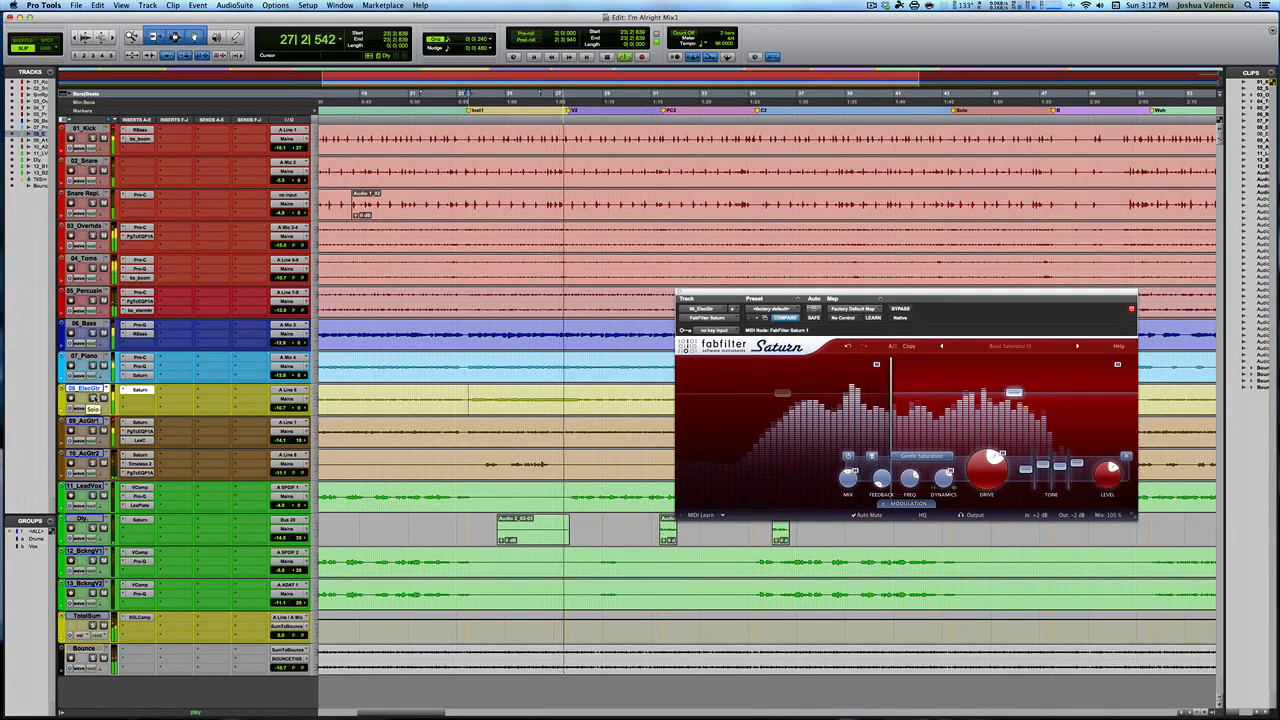
{"action": "key", "text": "space"}
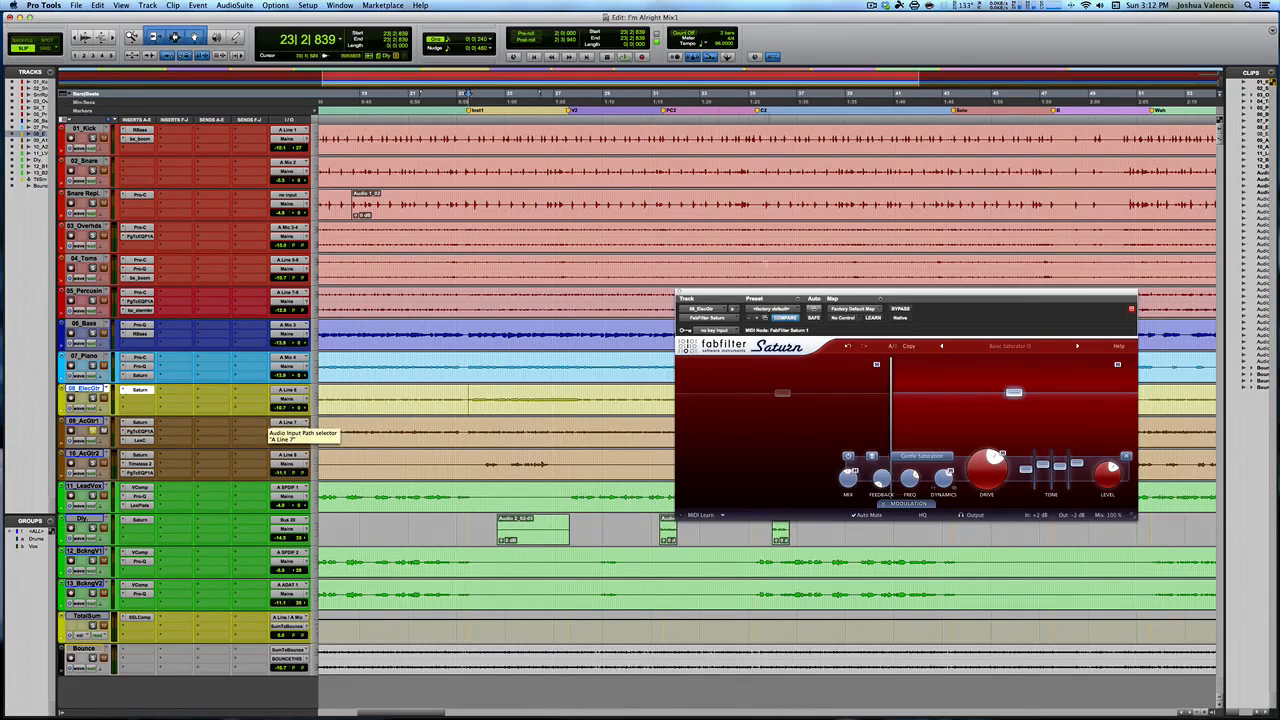
{"action": "left_click", "coordinate": [680, 292]}
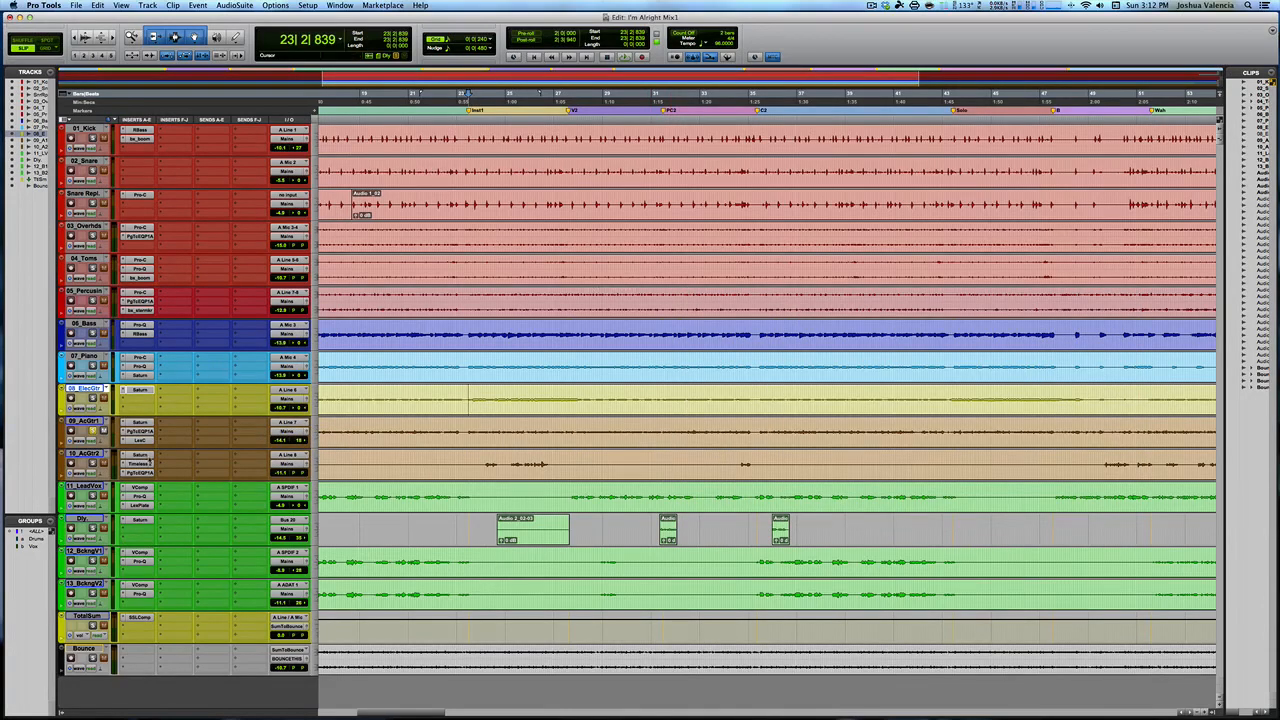
Bypass all three inserts on 09_AcGtr1 and play the unprocessed acoustic guitar from Inst1.
{"action": "left_click", "coordinate": [141, 423]}
{"action": "left_click", "coordinate": [140, 440], "text": "super"}
{"action": "left_click", "coordinate": [142, 432], "text": "super"}
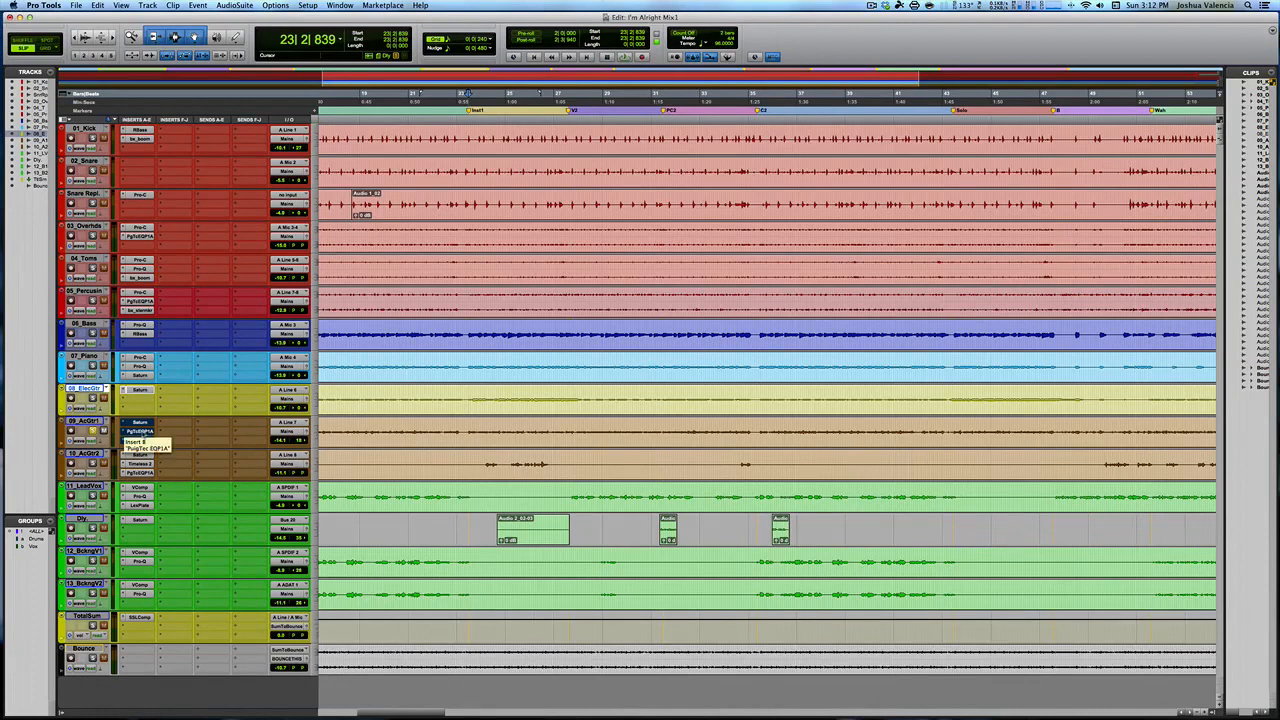
{"action": "key", "text": "space"}
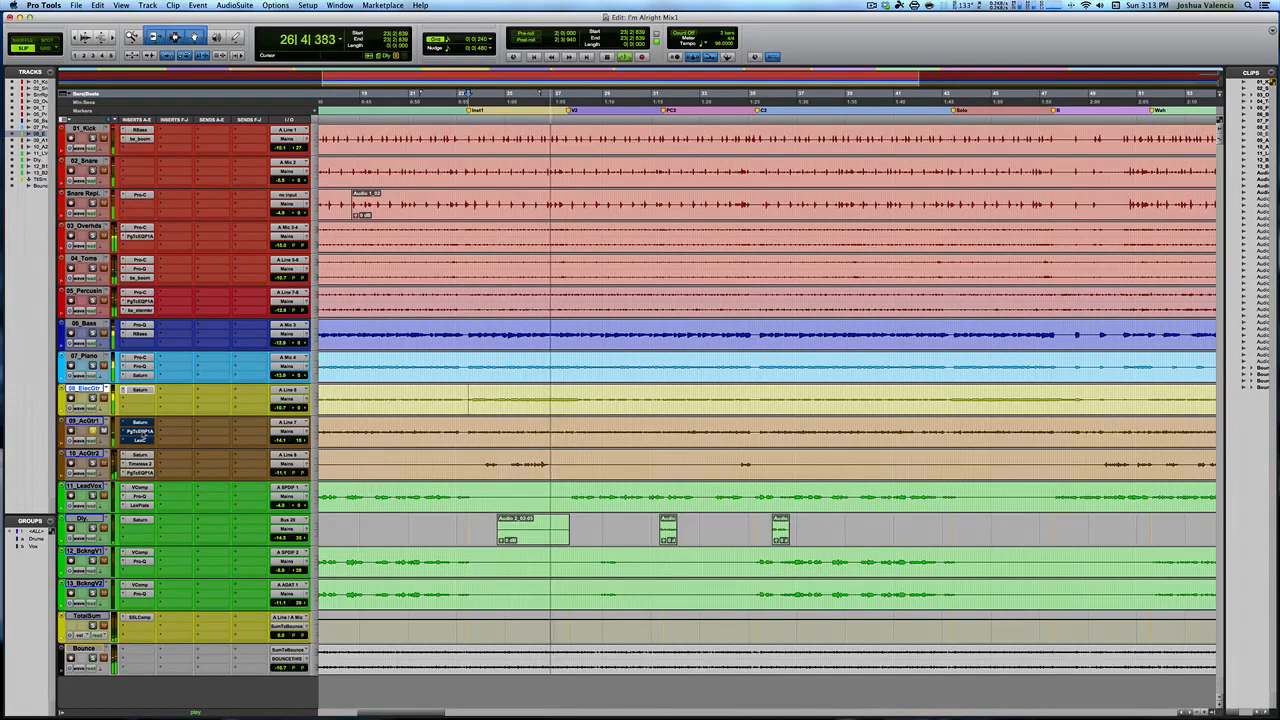
{"action": "key", "text": "space"}
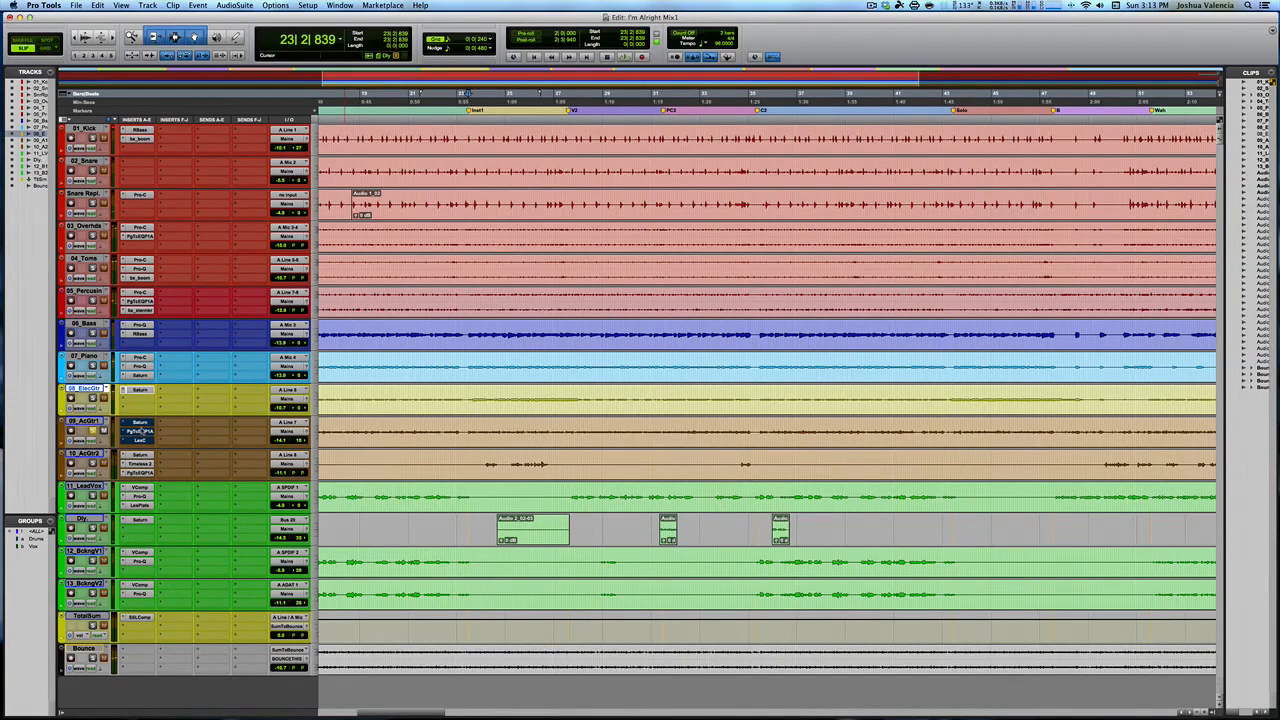
Open the Saturn on 09_AcGtr1, engage it, and play the acoustic guitar from Inst1.
{"action": "left_click", "coordinate": [140, 423]}
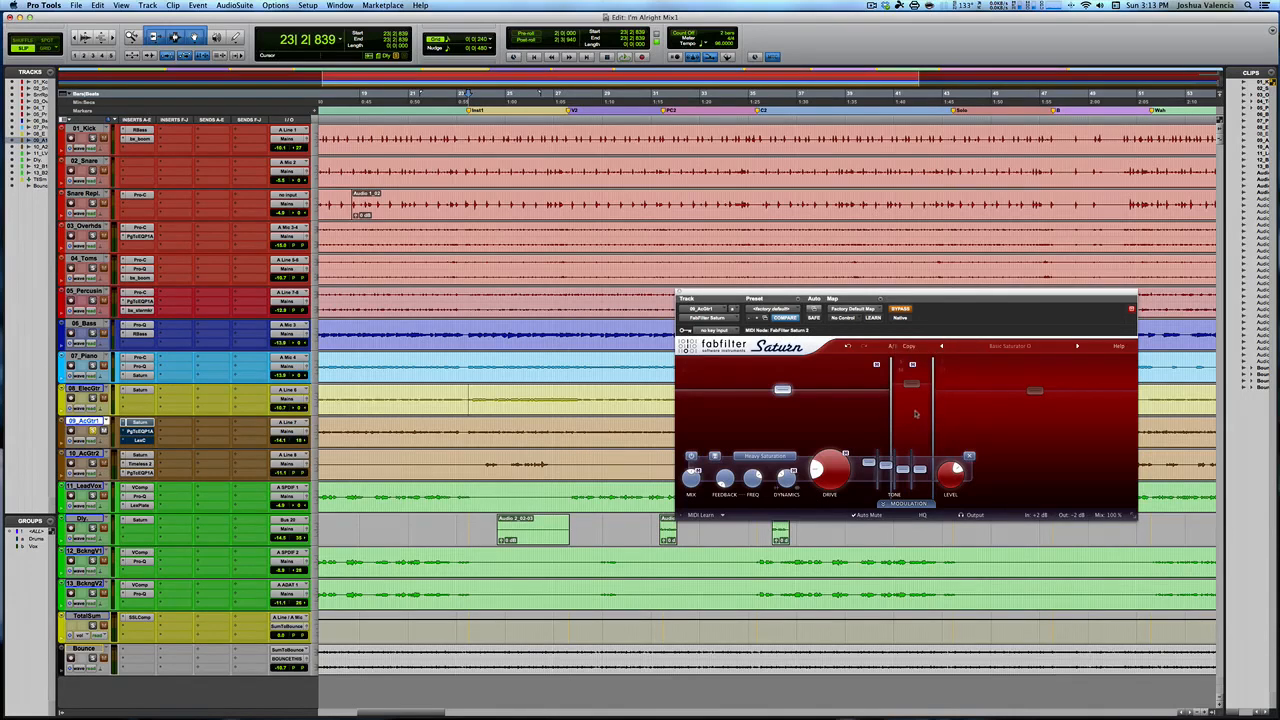
{"action": "left_click", "coordinate": [902, 309]}
{"action": "key", "text": "space"}
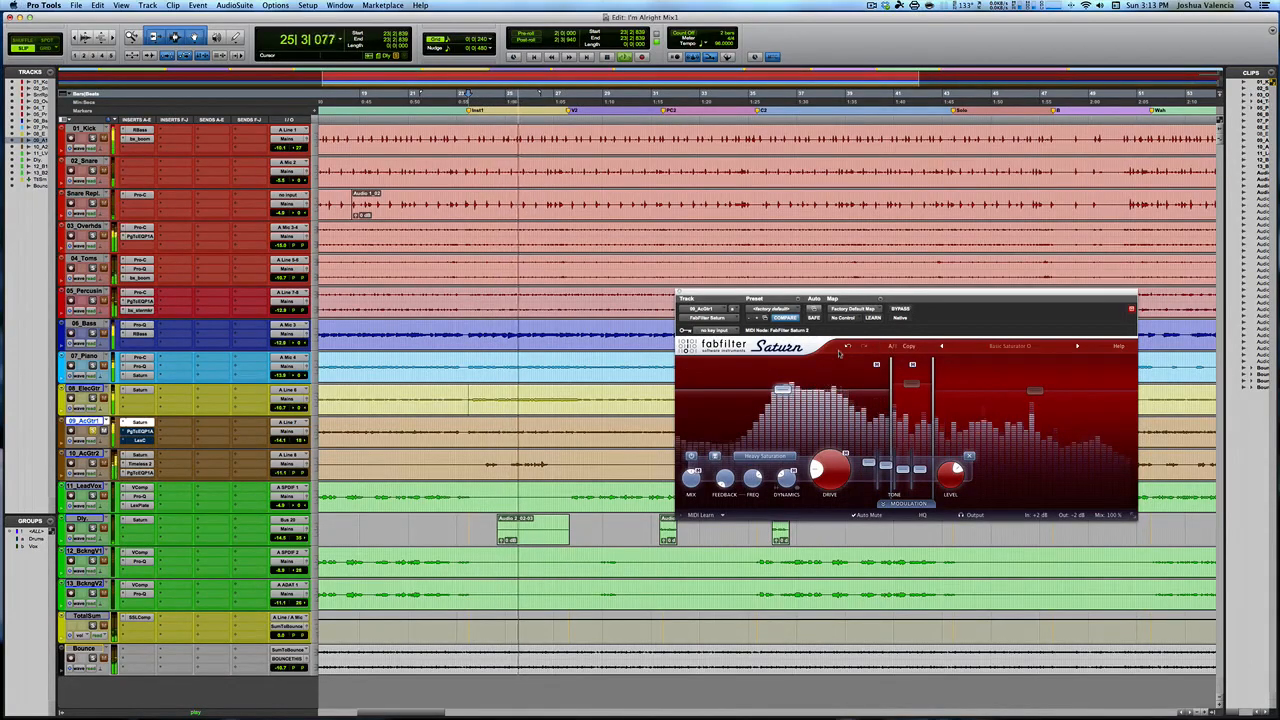
{"action": "key", "text": "space"}
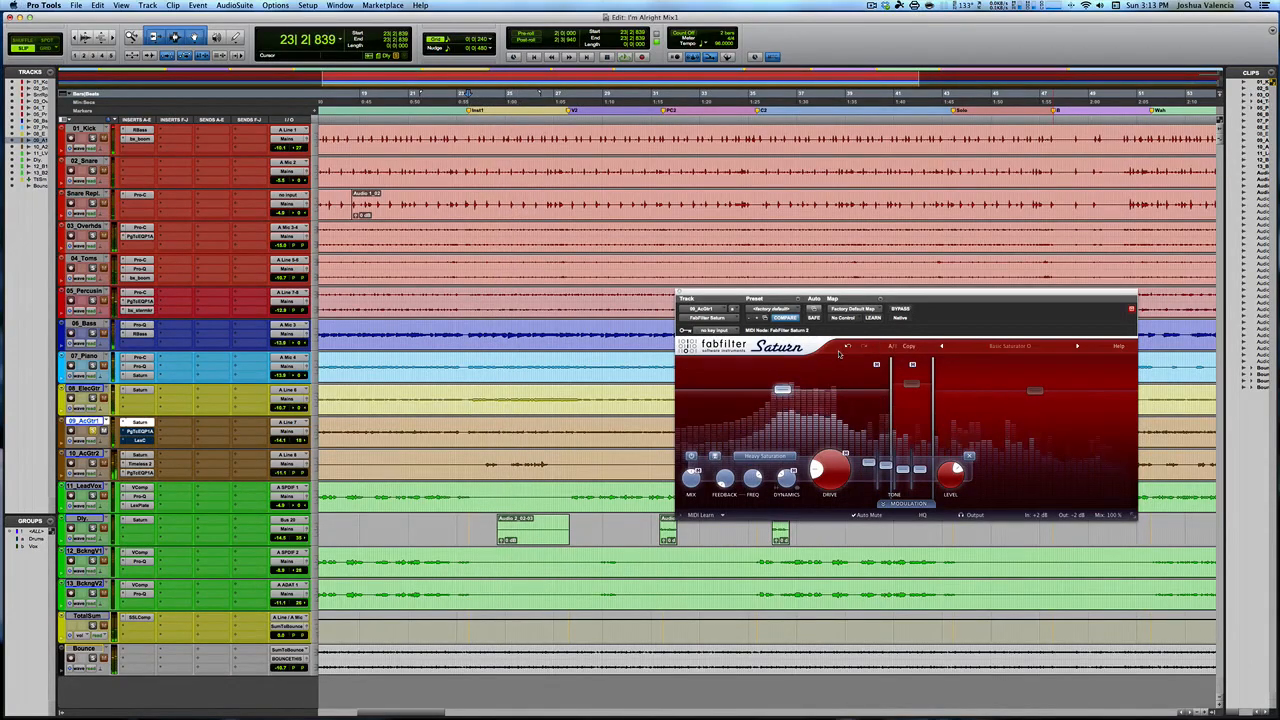
Solo the low band in the acoustic guitar's Saturn and play it from Inst1, alone and together with the bass.
{"action": "left_click", "coordinate": [685, 363]}
{"action": "key", "text": "space"}
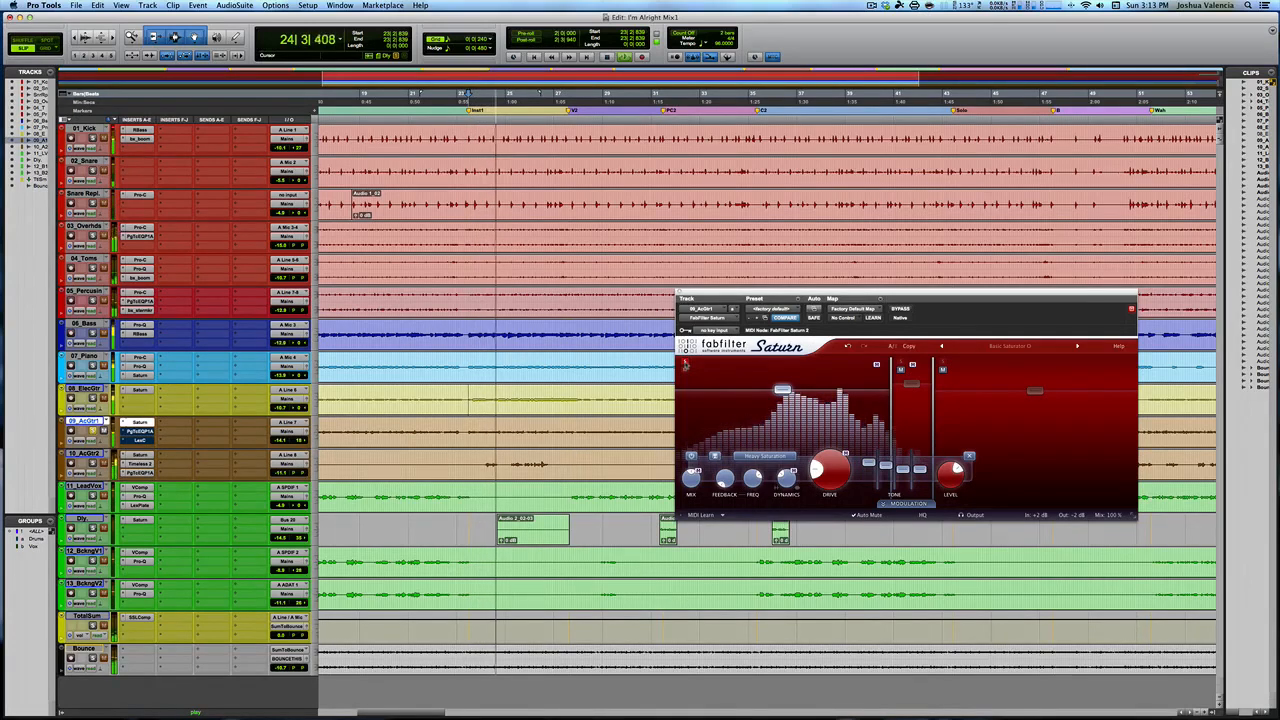
{"action": "key", "text": "space"}
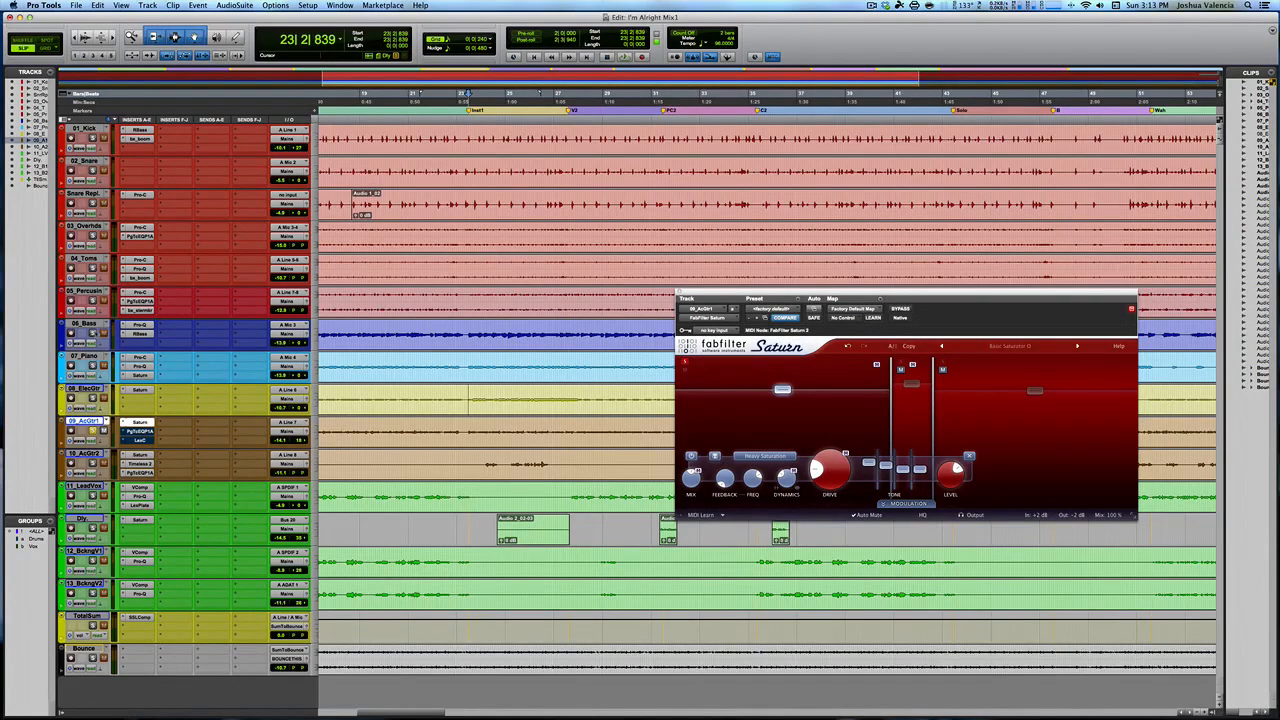
{"action": "key", "text": "space"}
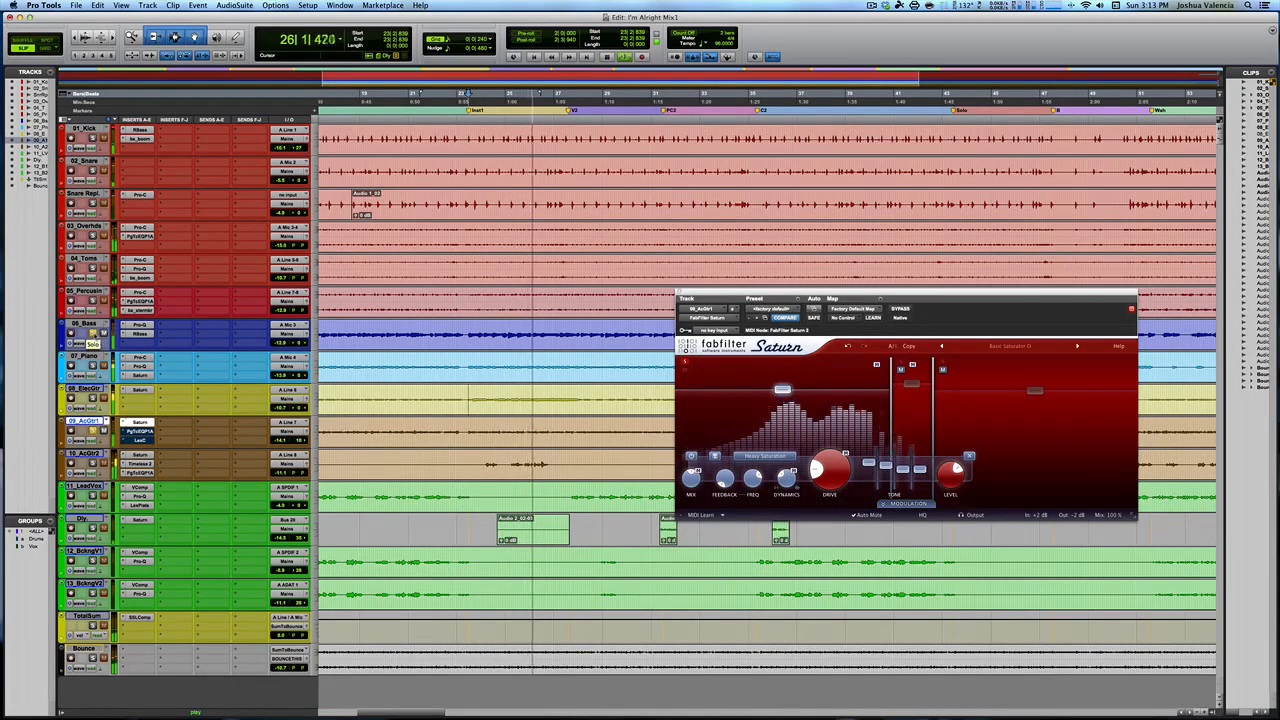
{"action": "key", "text": "space"}
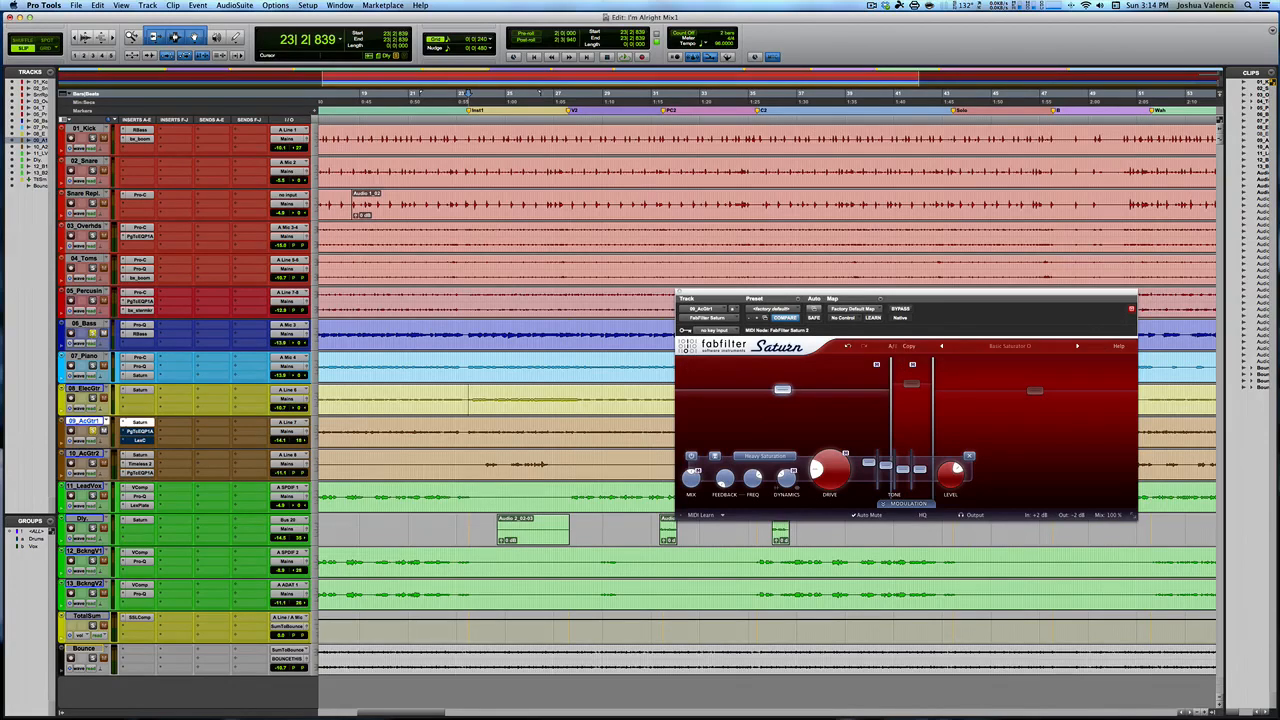
During playback with the bass, lower the acoustic guitar's Saturn Band 1 level to +7.40 dB, listening to the band soloed and unsoloed.
{"action": "key", "text": "space"}
{"action": "left_click", "coordinate": [685, 363]}
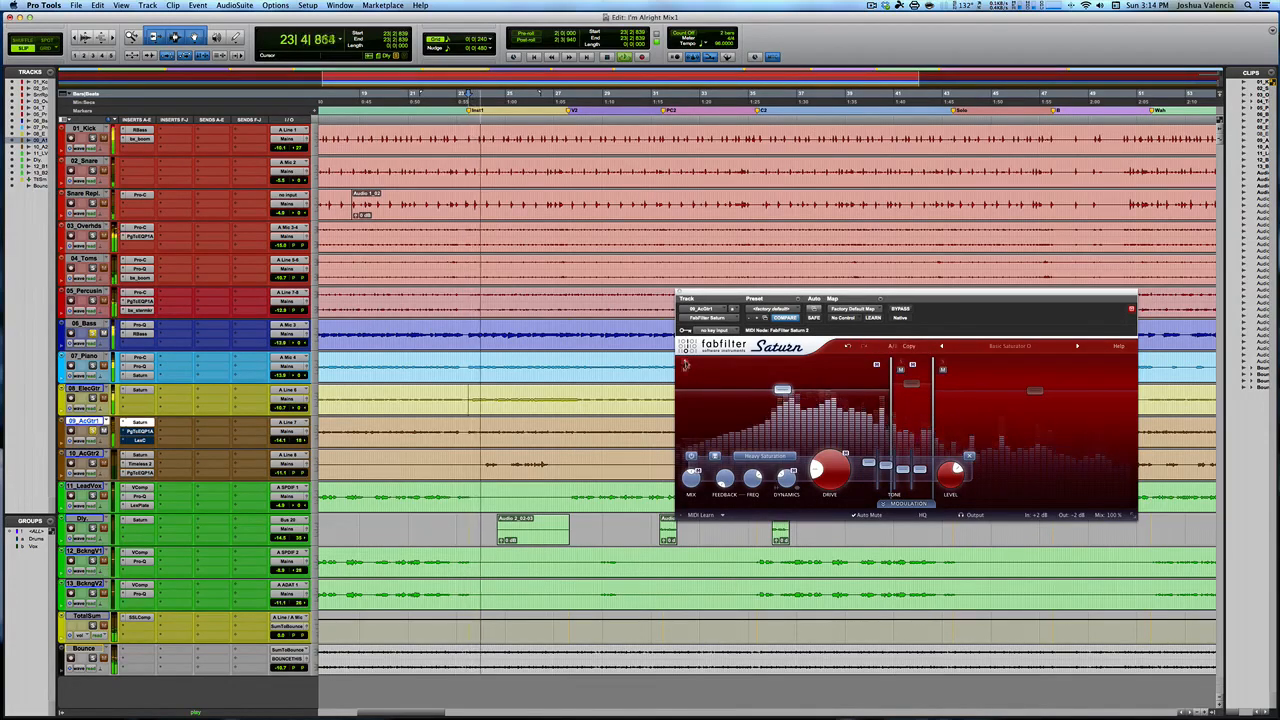
{"action": "left_click_drag", "start_coordinate": [784, 390], "coordinate": [785, 395]}
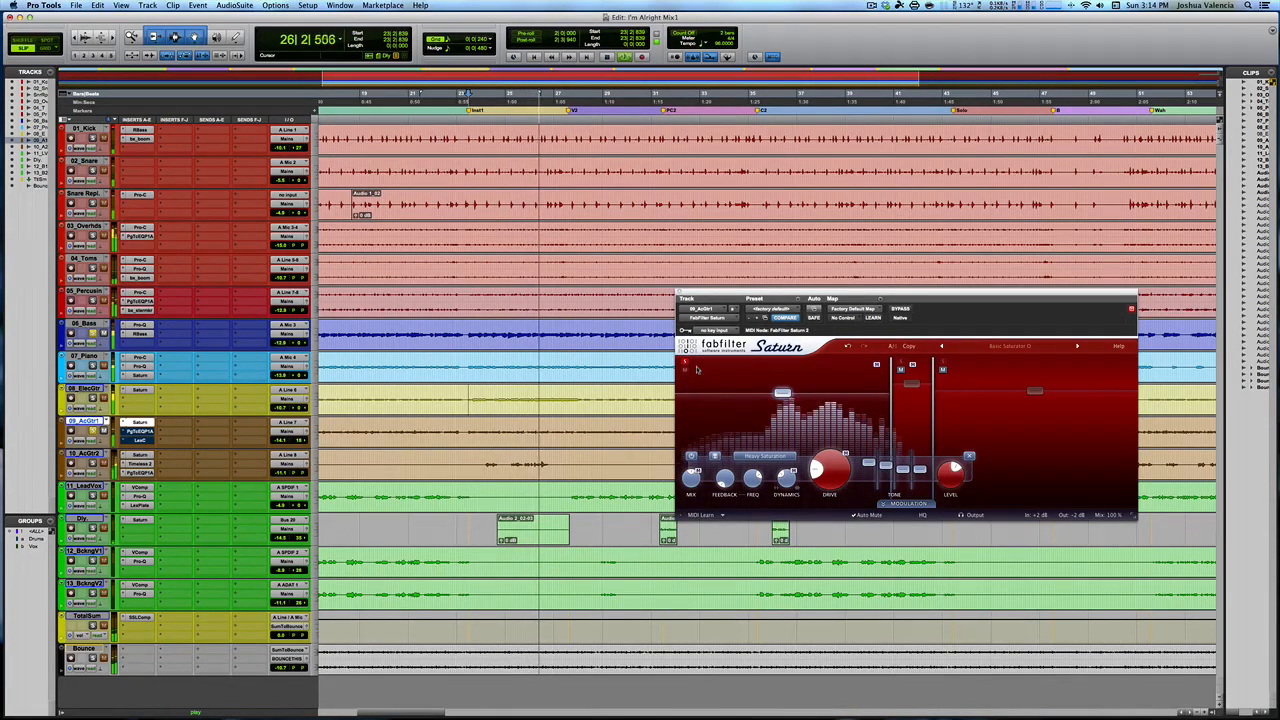
{"action": "left_click", "coordinate": [685, 363]}
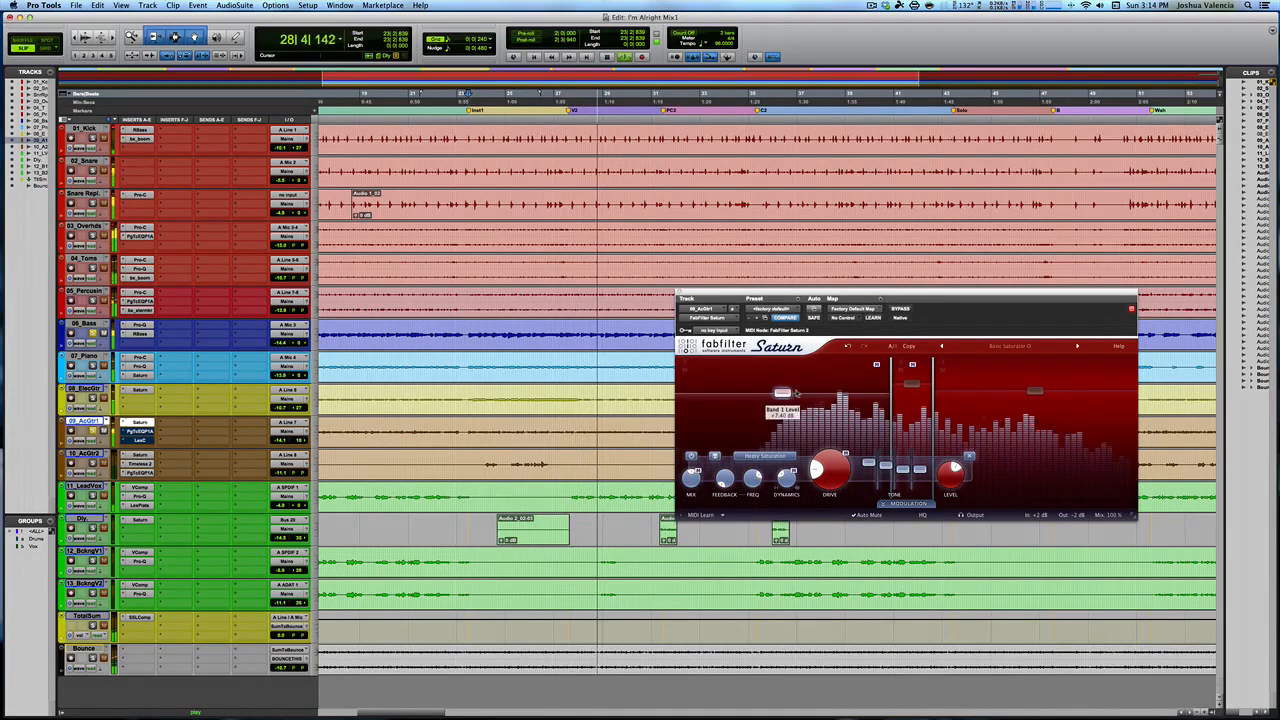
{"action": "key", "text": "space"}
Replay from Inst1 and raise the acoustic guitar's Saturn Band 1 level to +10.36 dB.
{"action": "mouse_move", "coordinate": [782, 393]}
{"action": "key", "text": "space"}
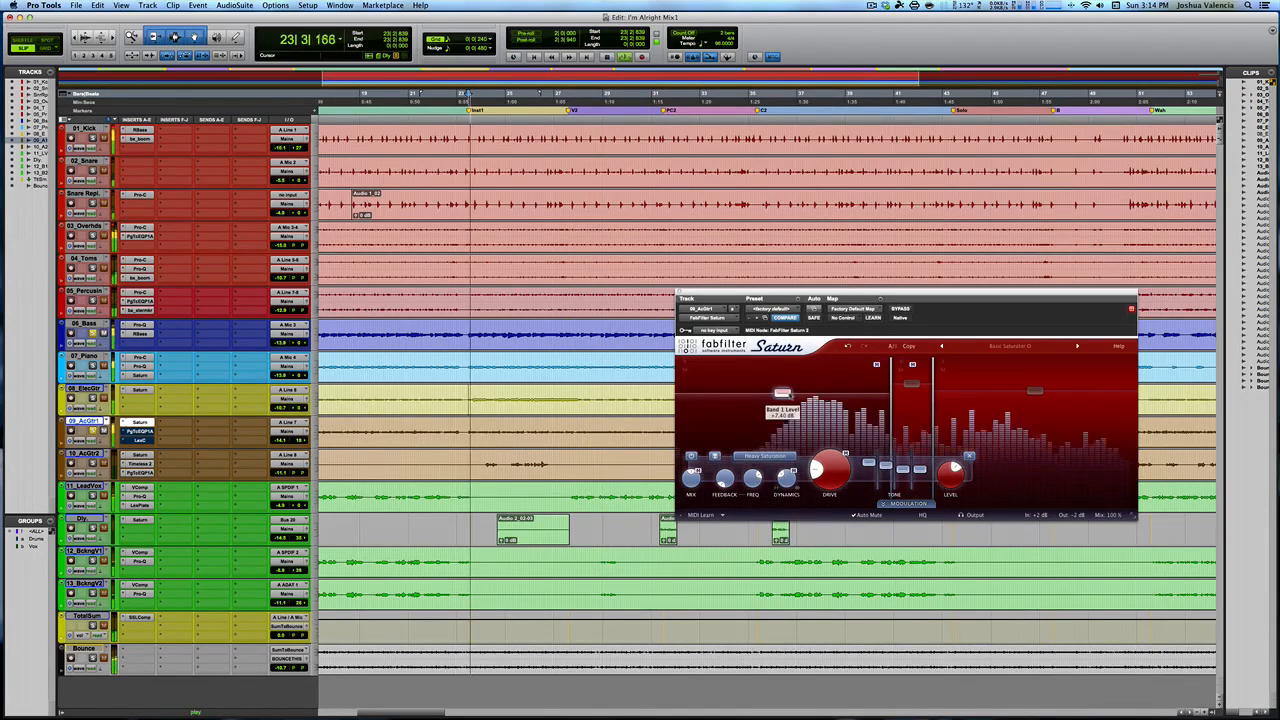
{"action": "left_click_drag", "start_coordinate": [790, 396], "coordinate": [789, 392]}
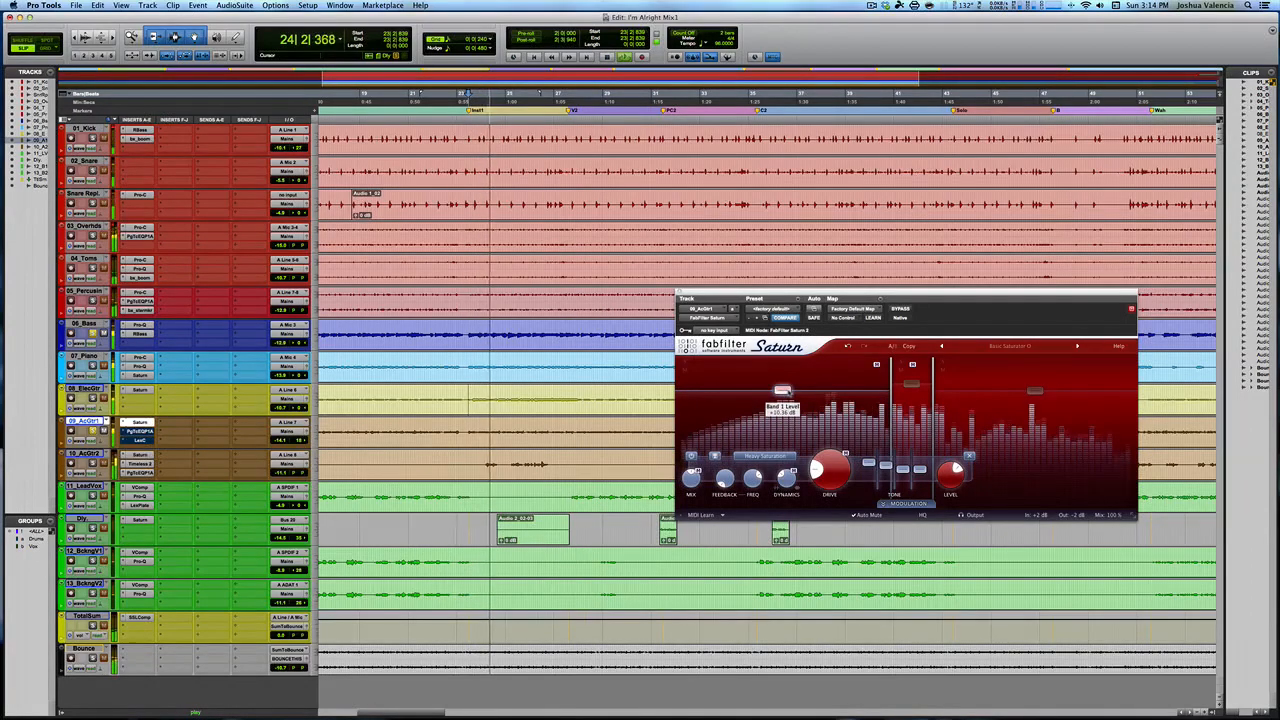
{"action": "mouse_move", "coordinate": [911, 384]}
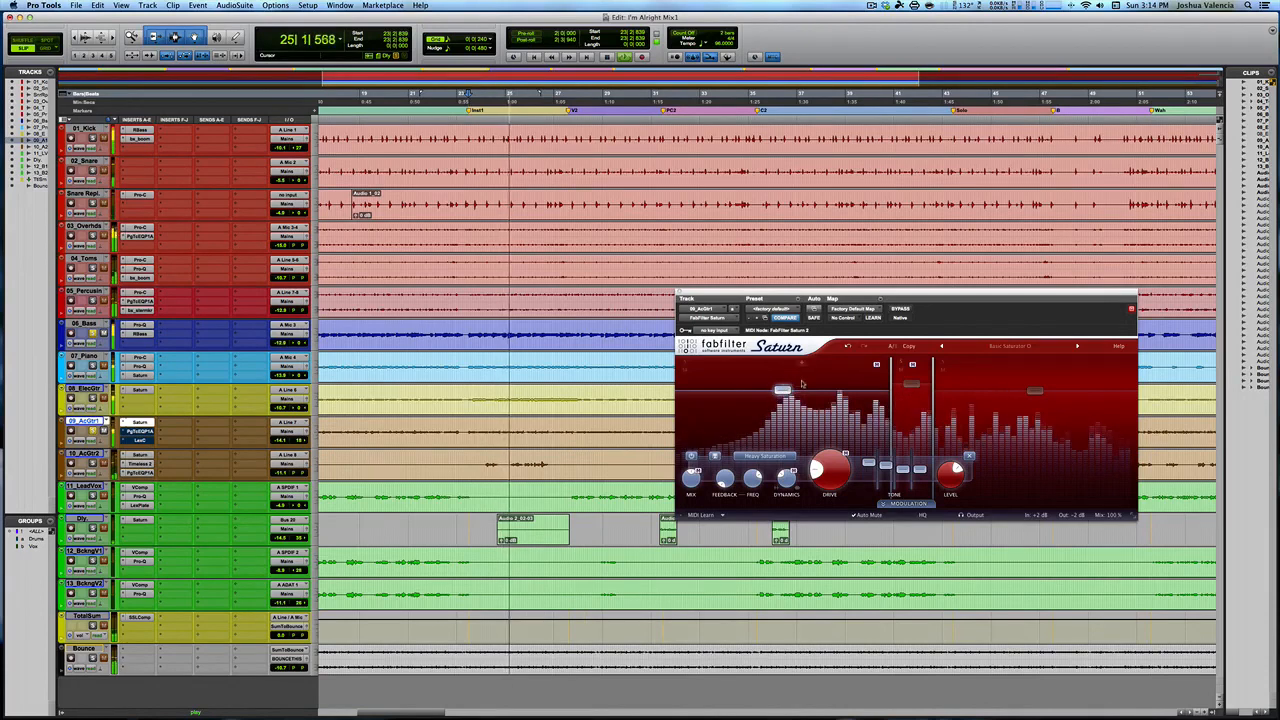
{"action": "key", "text": "space"}
Play the middle band of the acoustic guitar's Saturn soloed from Inst1, and show the high band's Gentle Saturation settings.
{"action": "mouse_move", "coordinate": [793, 384]}
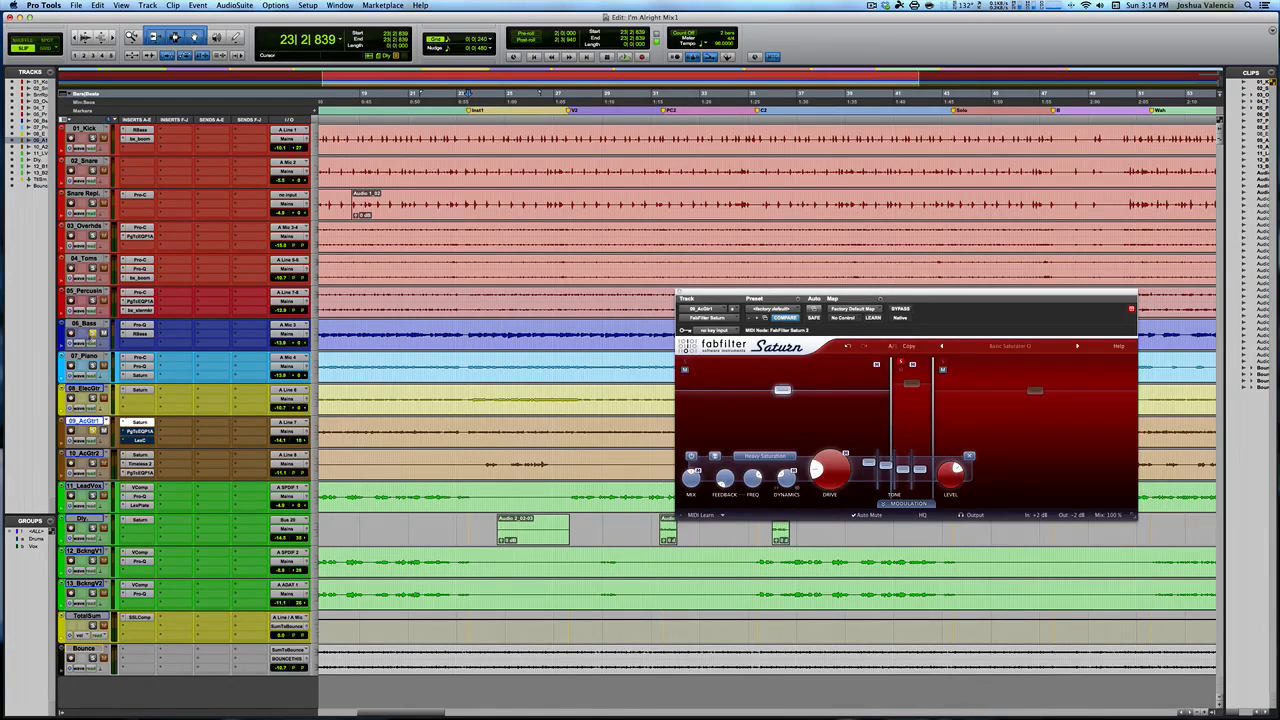
{"action": "key", "text": "space"}
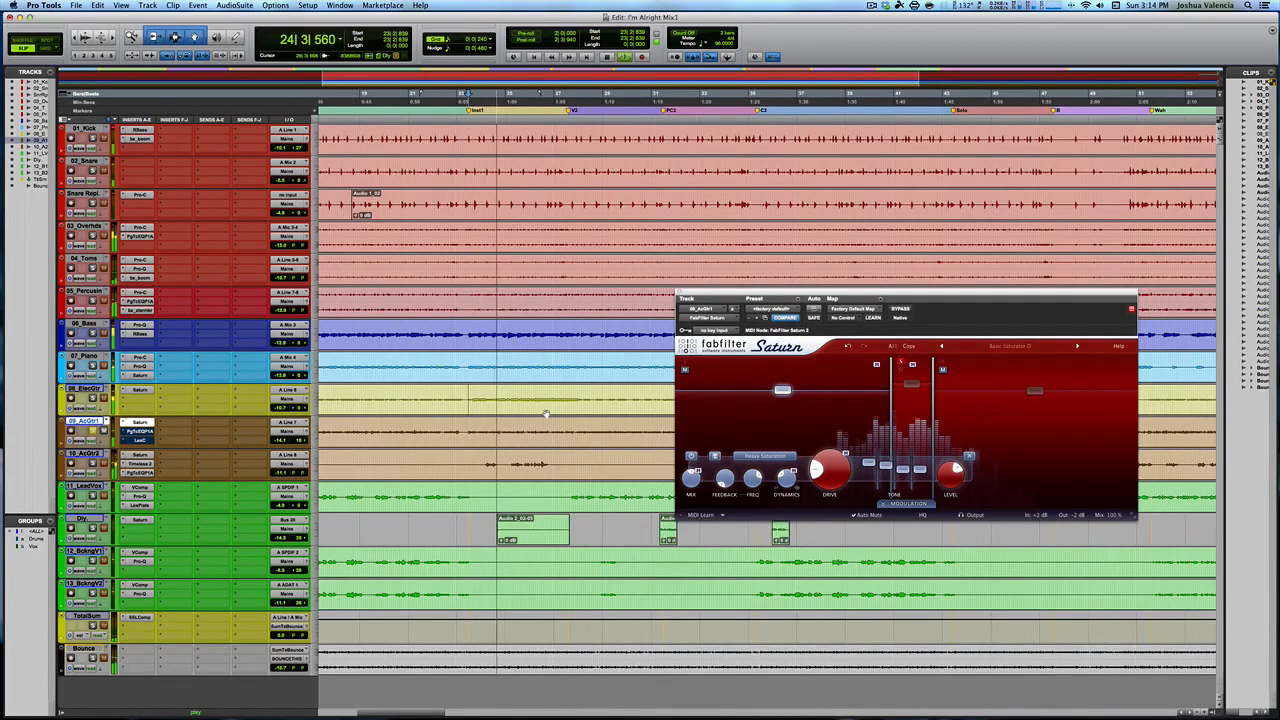
{"action": "key", "text": "space"}
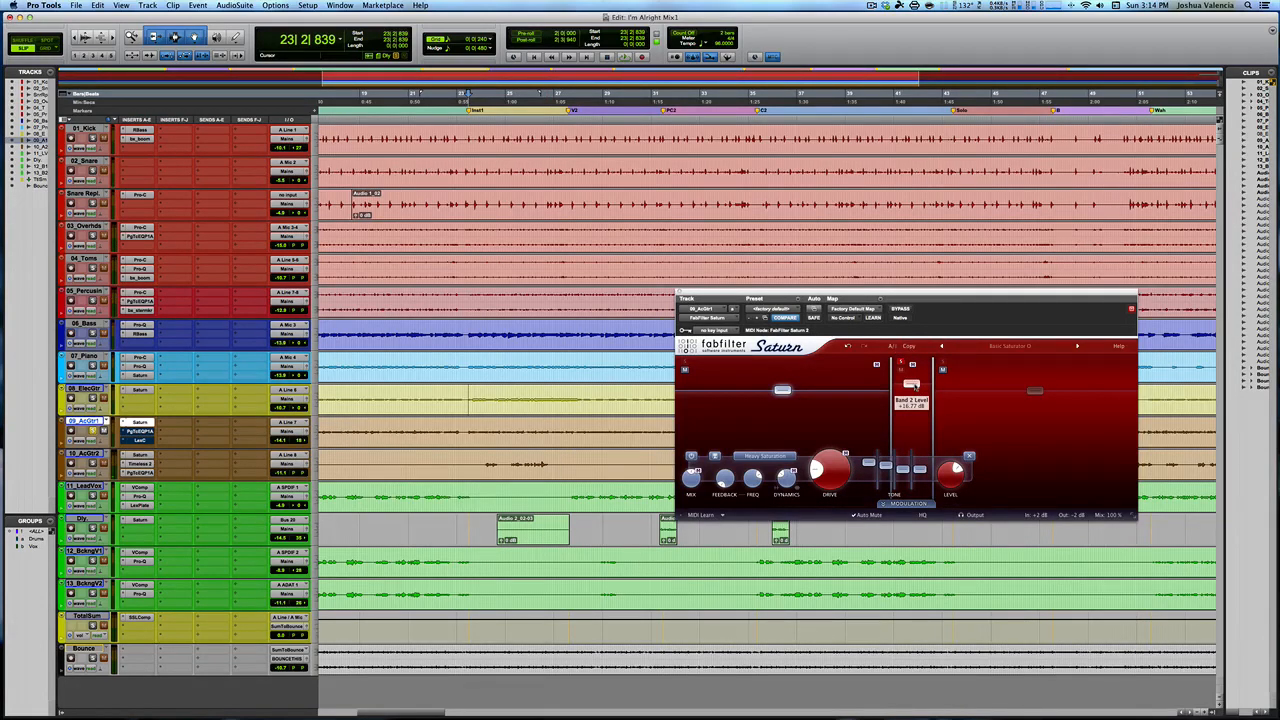
{"action": "mouse_move", "coordinate": [753, 479]}
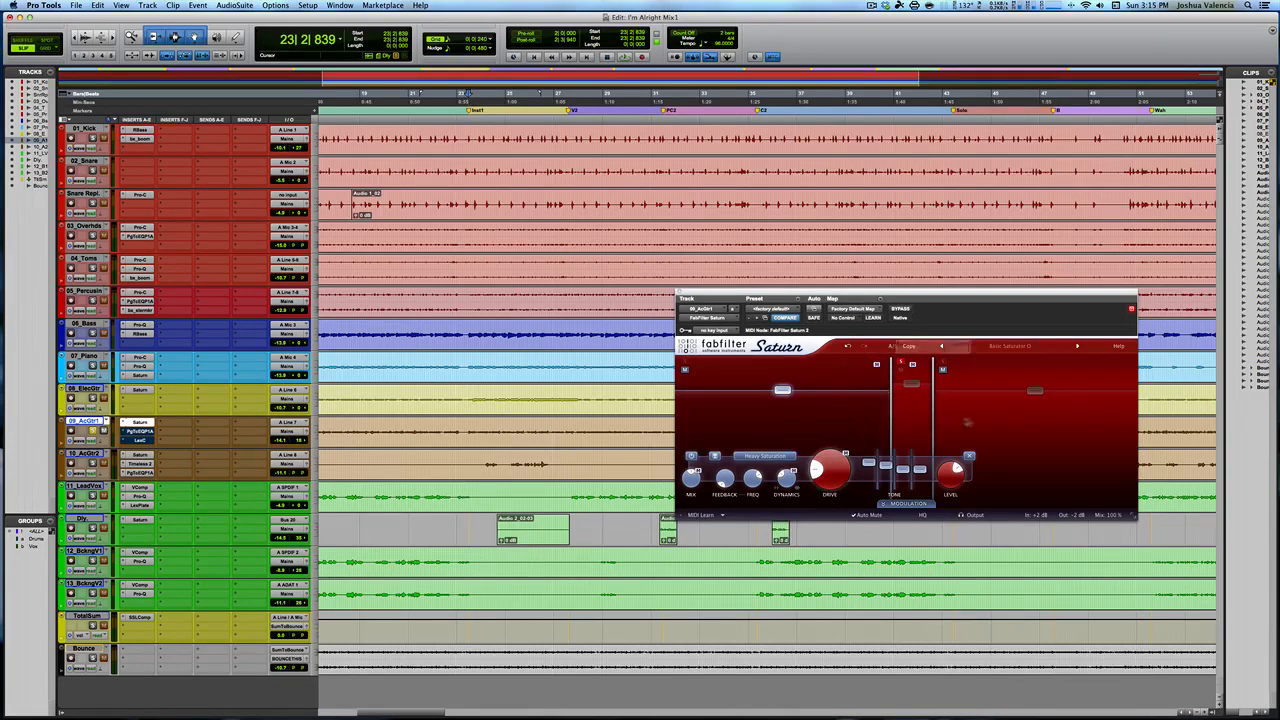
{"action": "left_click", "coordinate": [982, 422]}
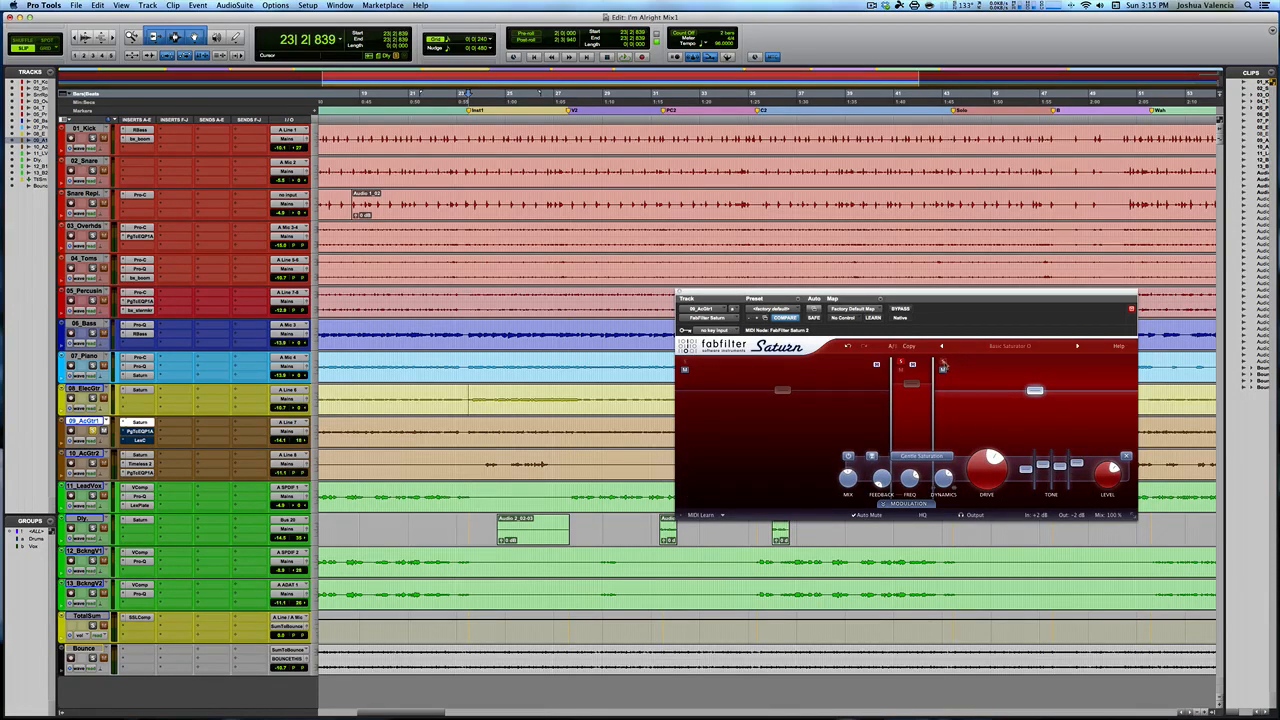
Play the high band of 09_AcGtr1's Saturn soloed from Inst1, and replay with all three bands unsoloed.
{"action": "key", "text": "space"}
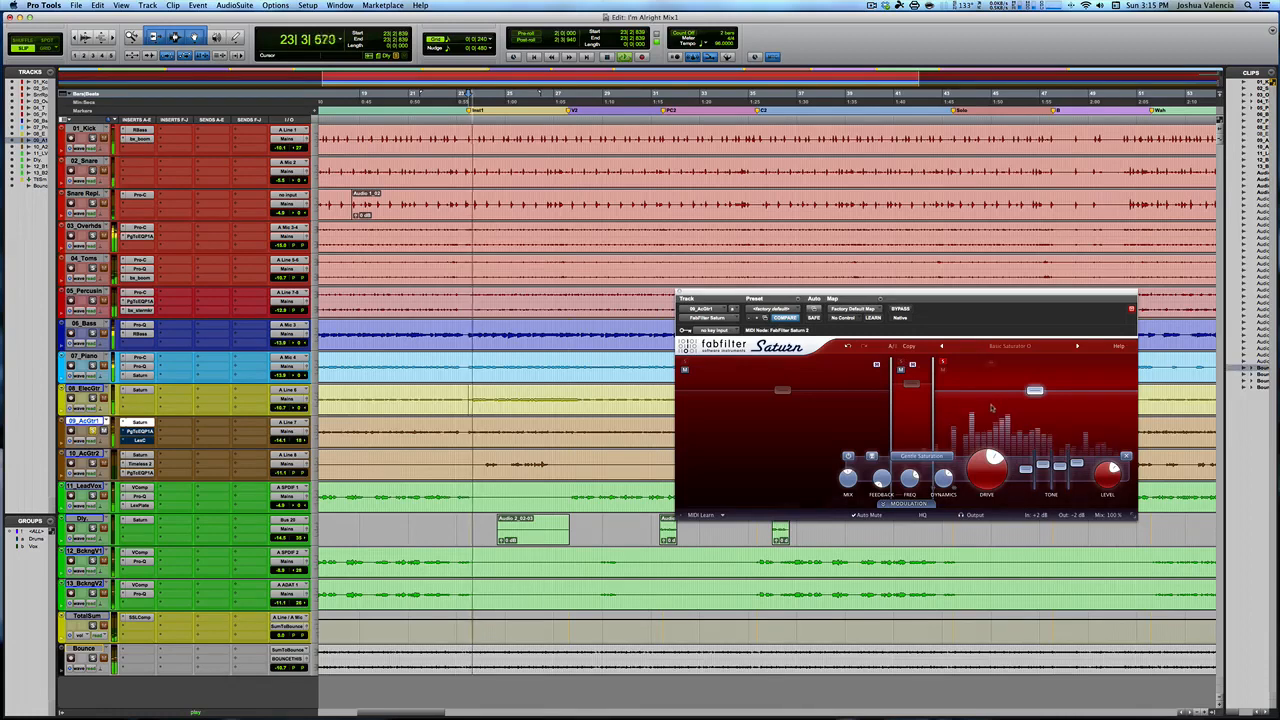
{"action": "key", "text": "space"}
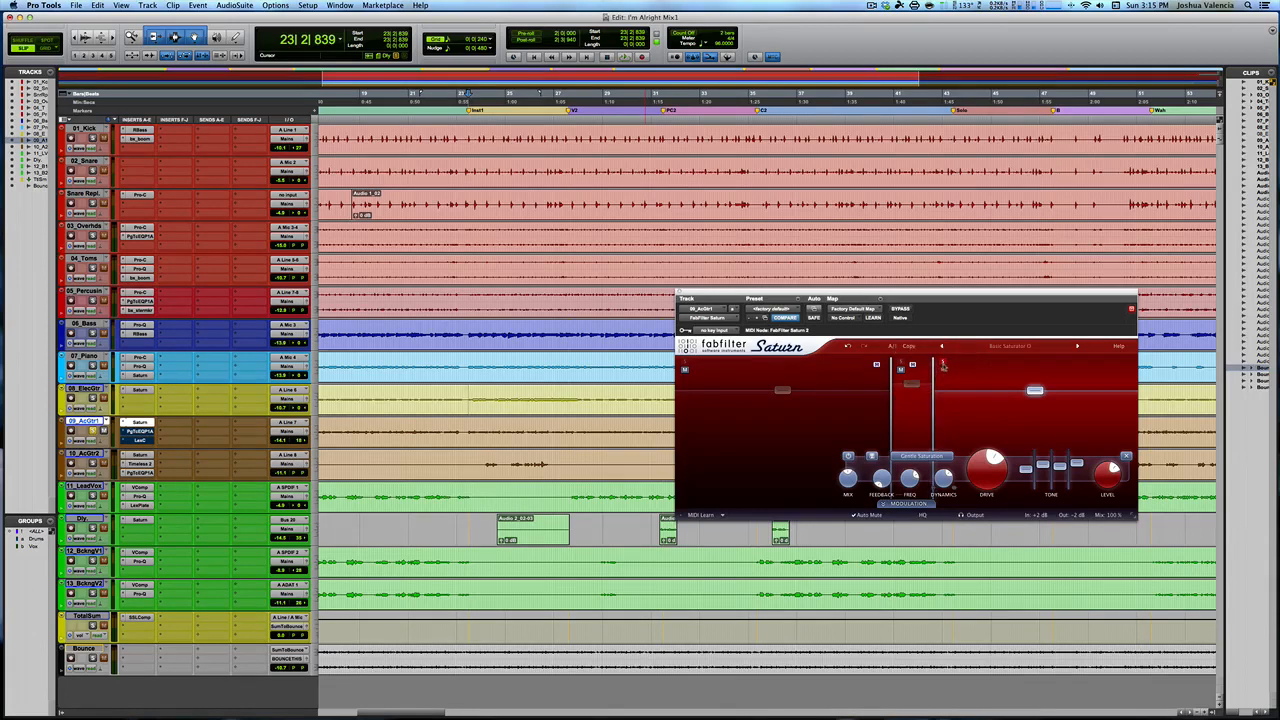
{"action": "key", "text": "space"}
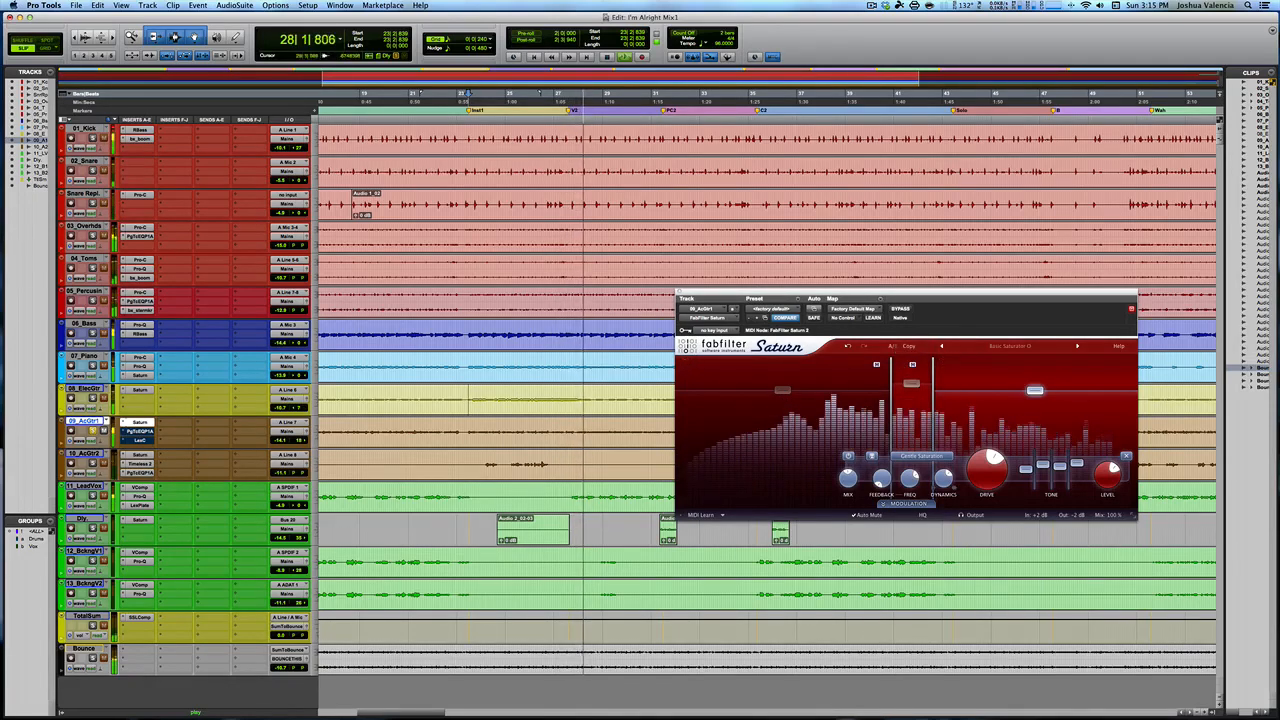
Activate the PuigTec EQP1A on 09_AcGtr1 and play from Inst1, switching its bypass on and off to compare.
{"action": "left_click", "coordinate": [139, 431]}
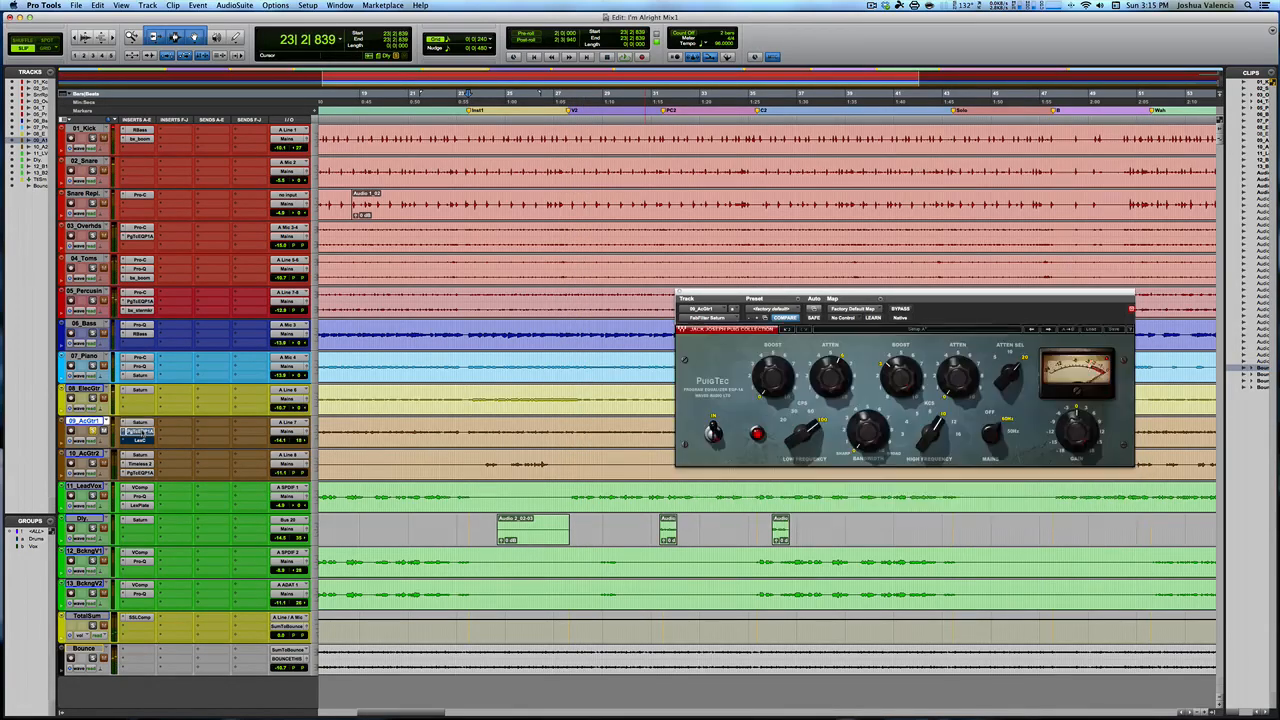
{"action": "left_click", "coordinate": [900, 308]}
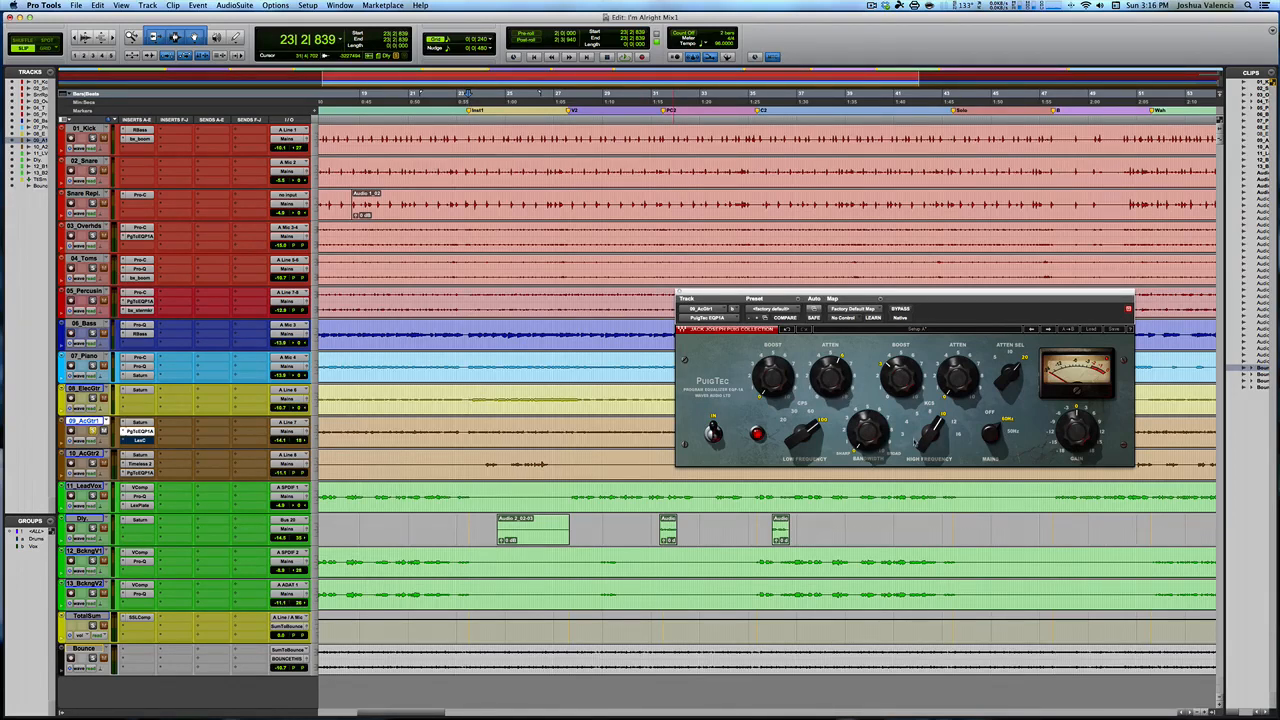
{"action": "mouse_move", "coordinate": [930, 432]}
{"action": "key", "text": "space"}
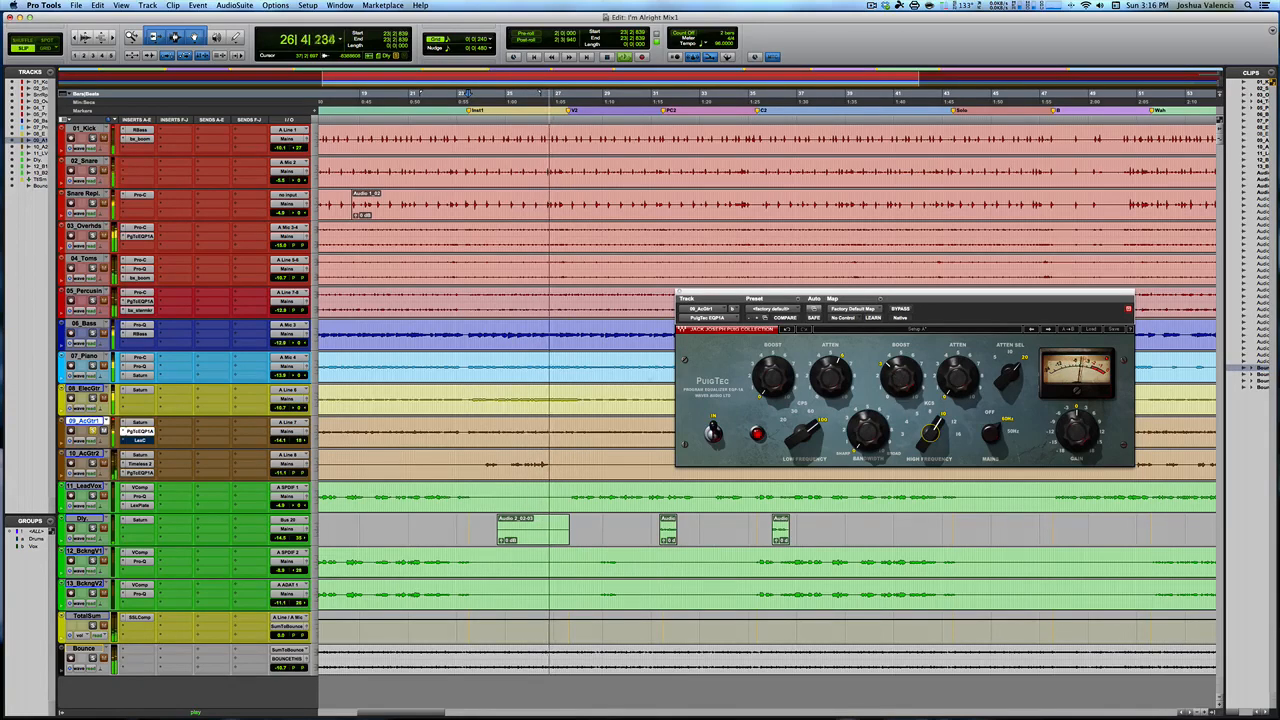
{"action": "left_click", "coordinate": [901, 309]}
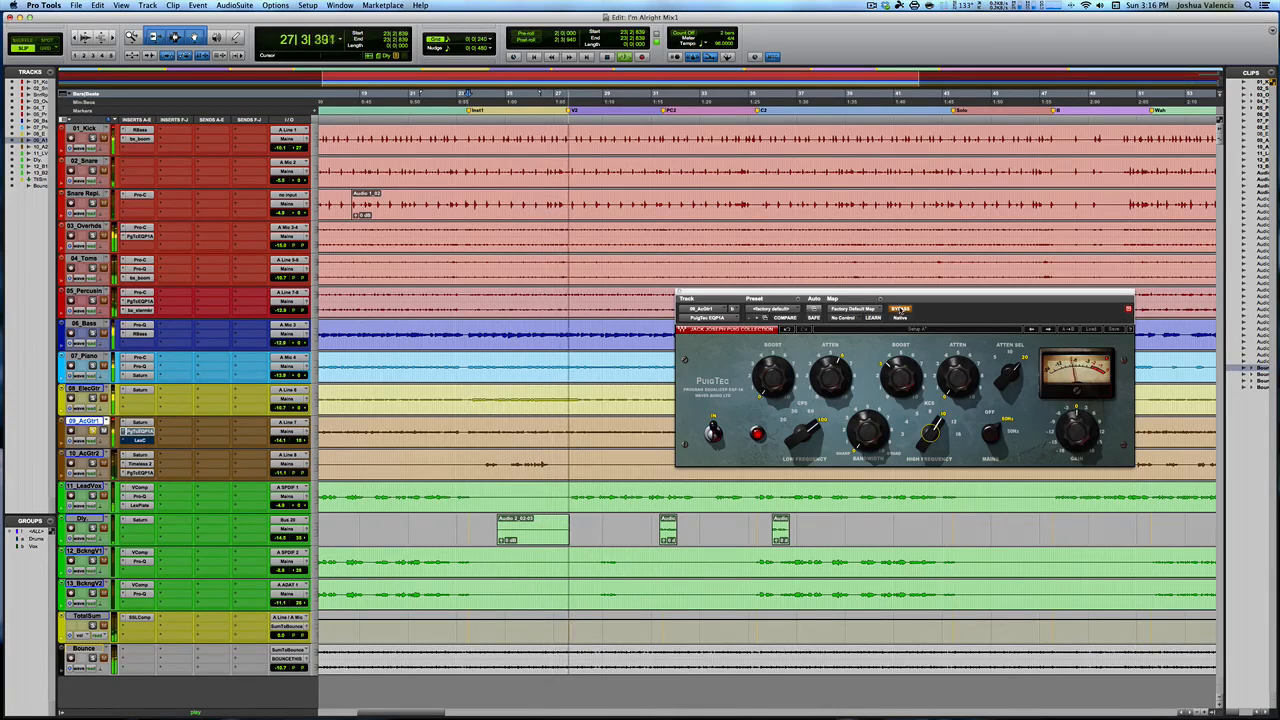
{"action": "left_click", "coordinate": [901, 310]}
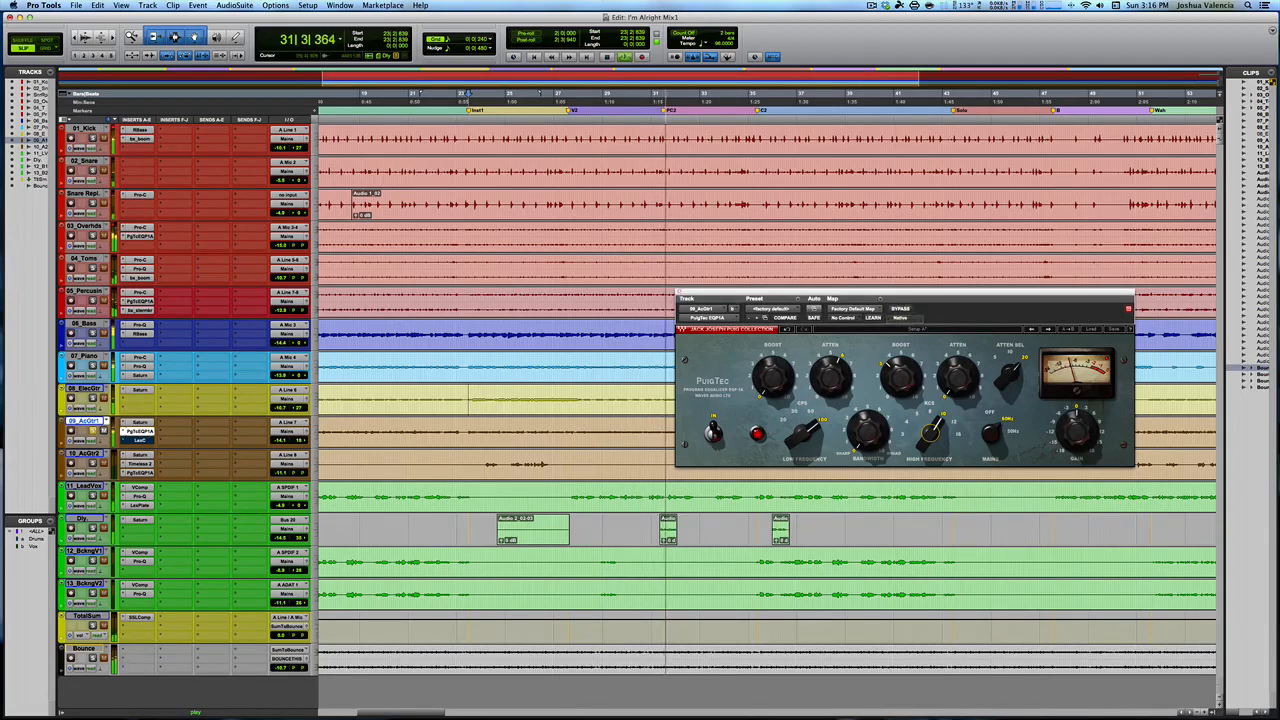
{"action": "scroll", "coordinate": [147, 442], "scroll_direction": "left", "scroll_amount": 3}
{"action": "key", "text": "space"}
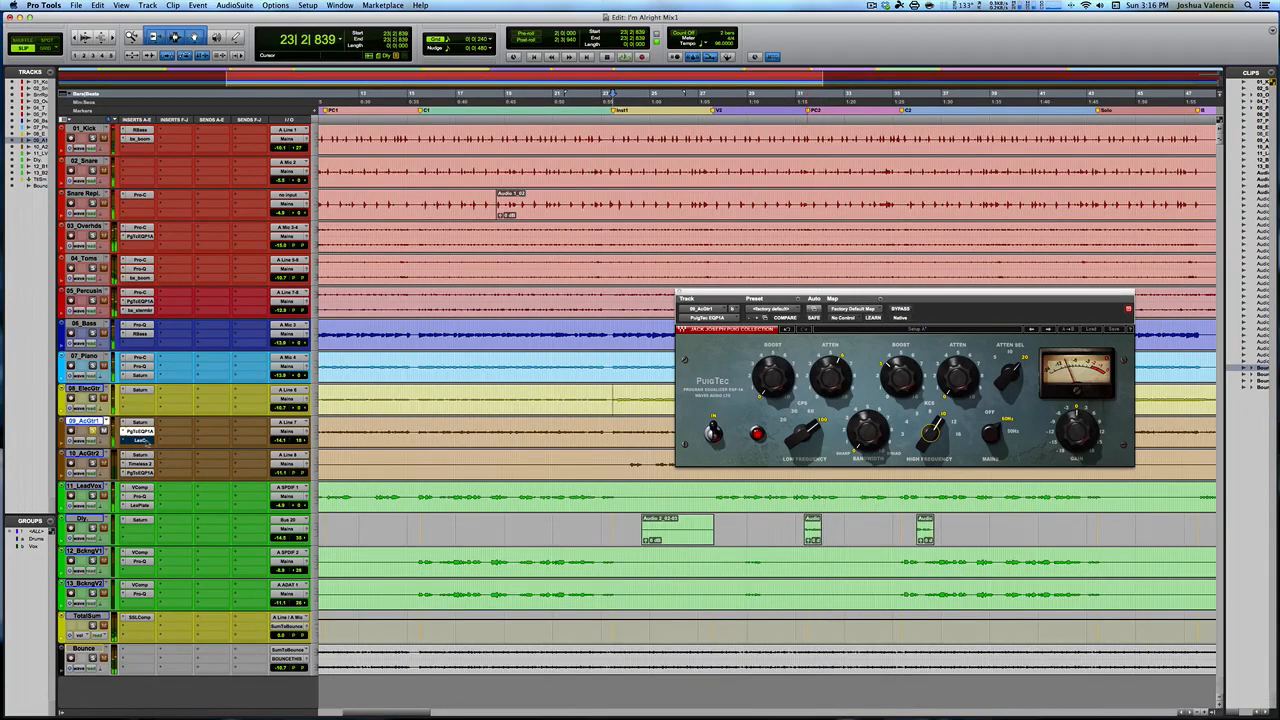
Show the Lexicon Concert Hall reverb on 09_AcGtr1, cycle through its realtime displays back to off, and take the reverb out of bypass.
{"action": "left_click", "coordinate": [140, 440]}
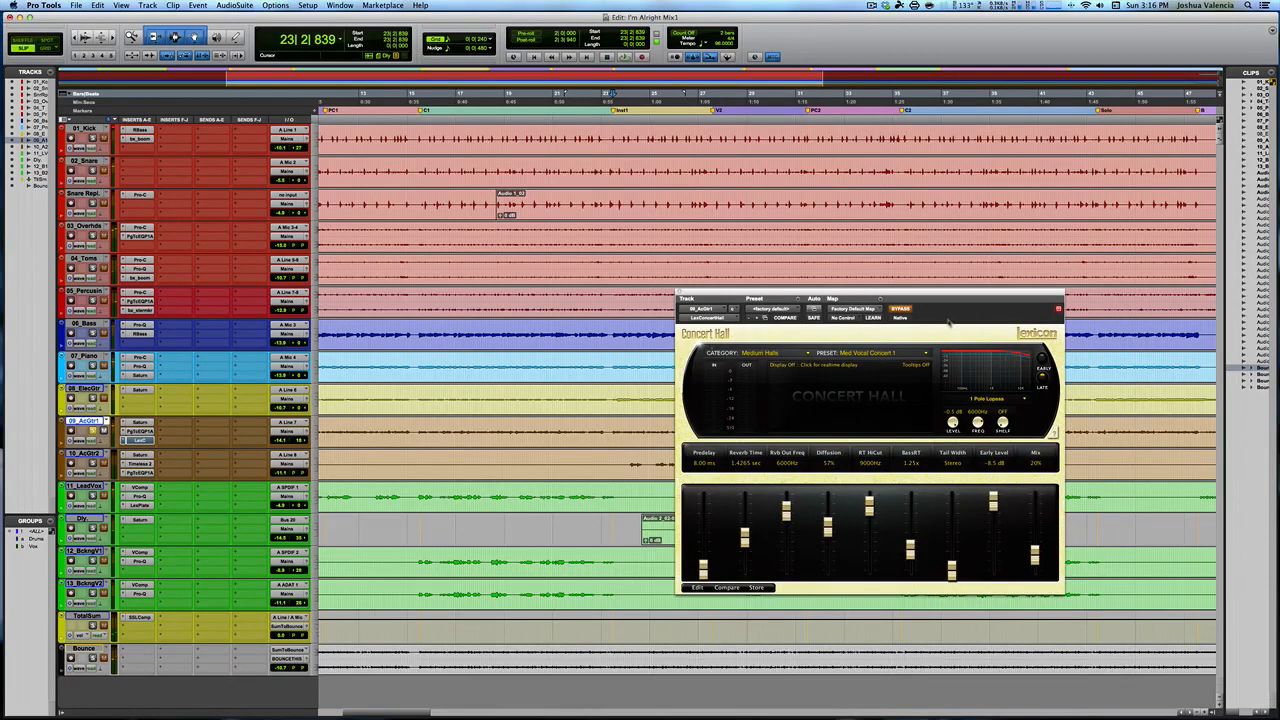
{"action": "left_click", "coordinate": [900, 309]}
{"action": "left_click", "coordinate": [812, 386]}
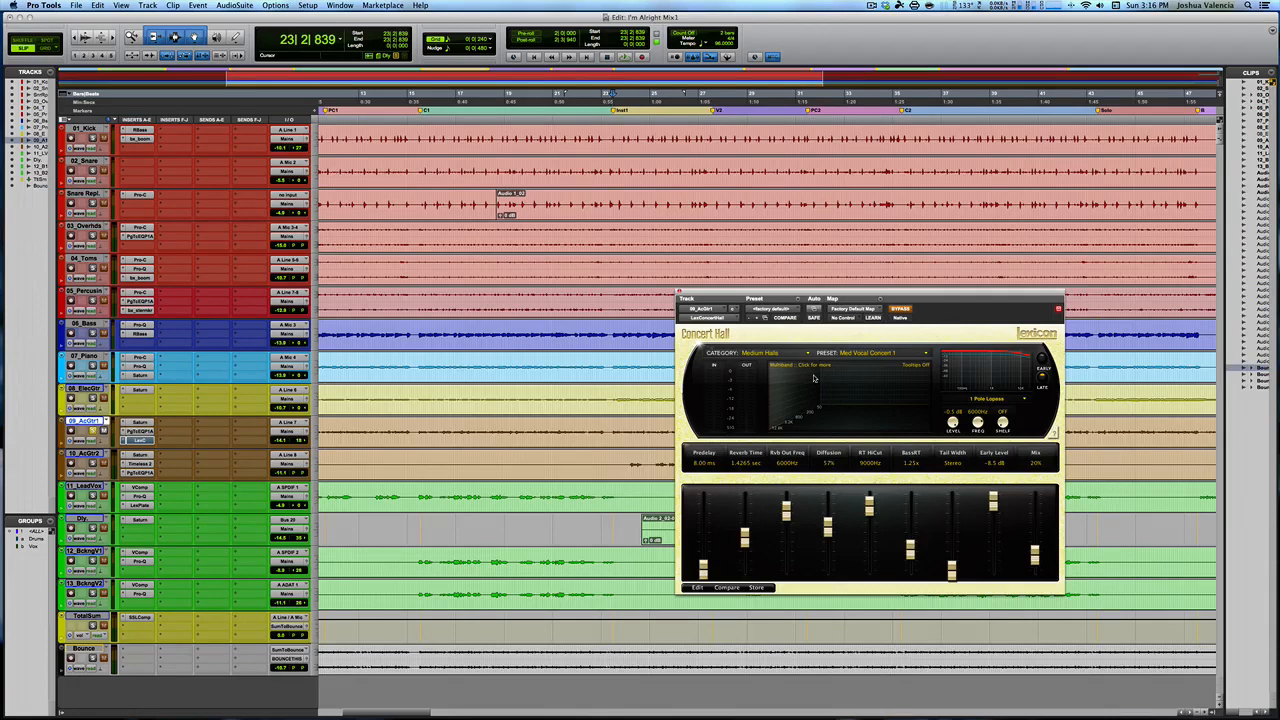
{"action": "left_click", "coordinate": [813, 374]}
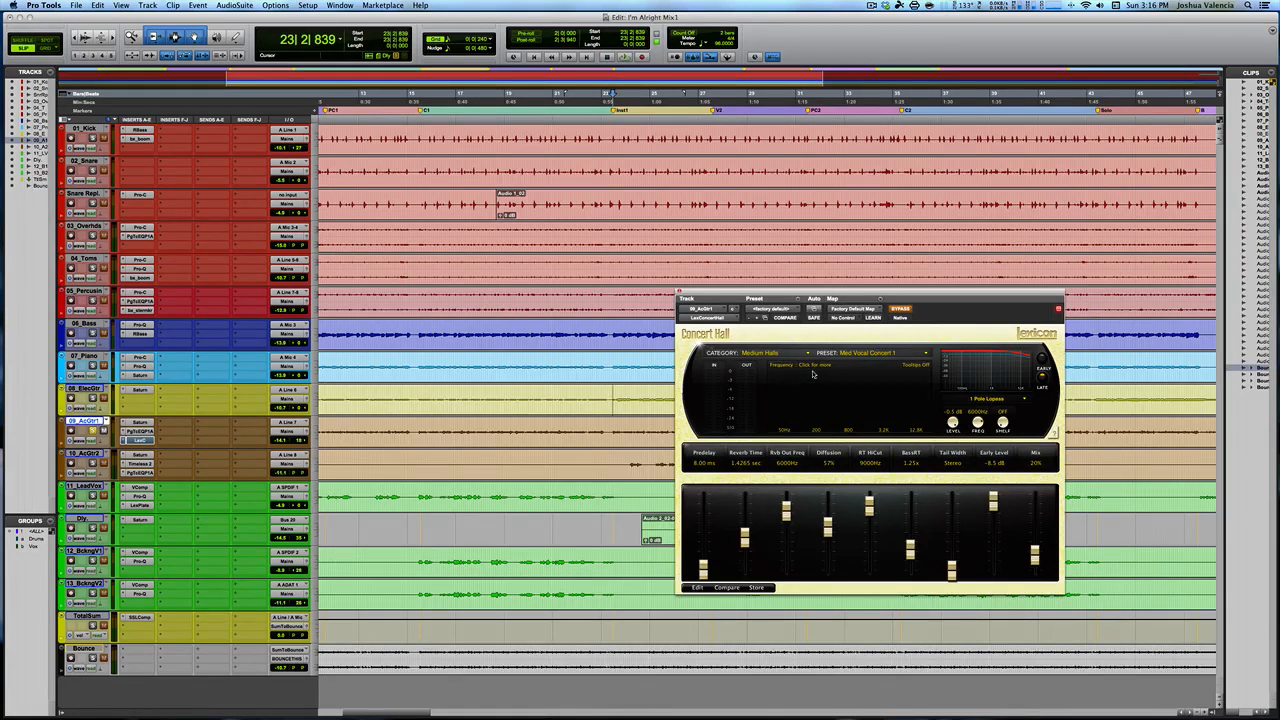
{"action": "left_click", "coordinate": [813, 374]}
{"action": "left_click", "coordinate": [900, 308]}
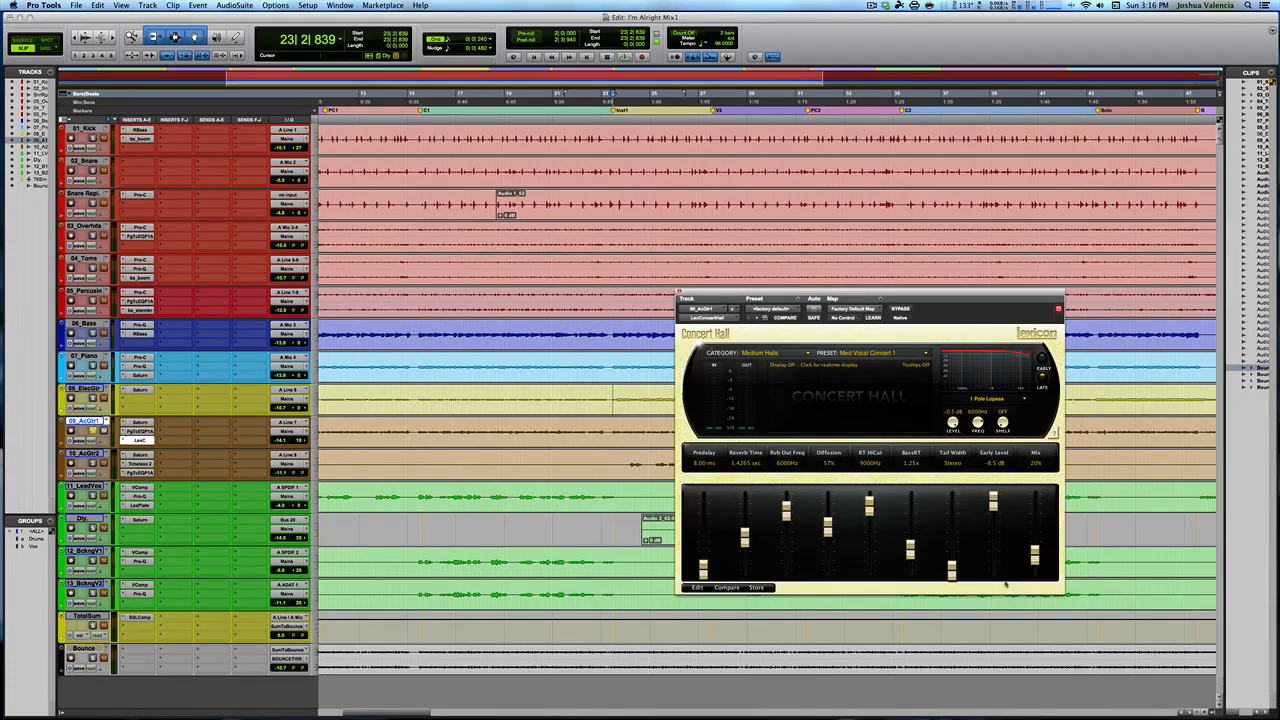
Play from Inst1 and switch the Concert Hall reverb's bypass on and off to compare the guitar with and without it.
{"action": "key", "text": "space"}
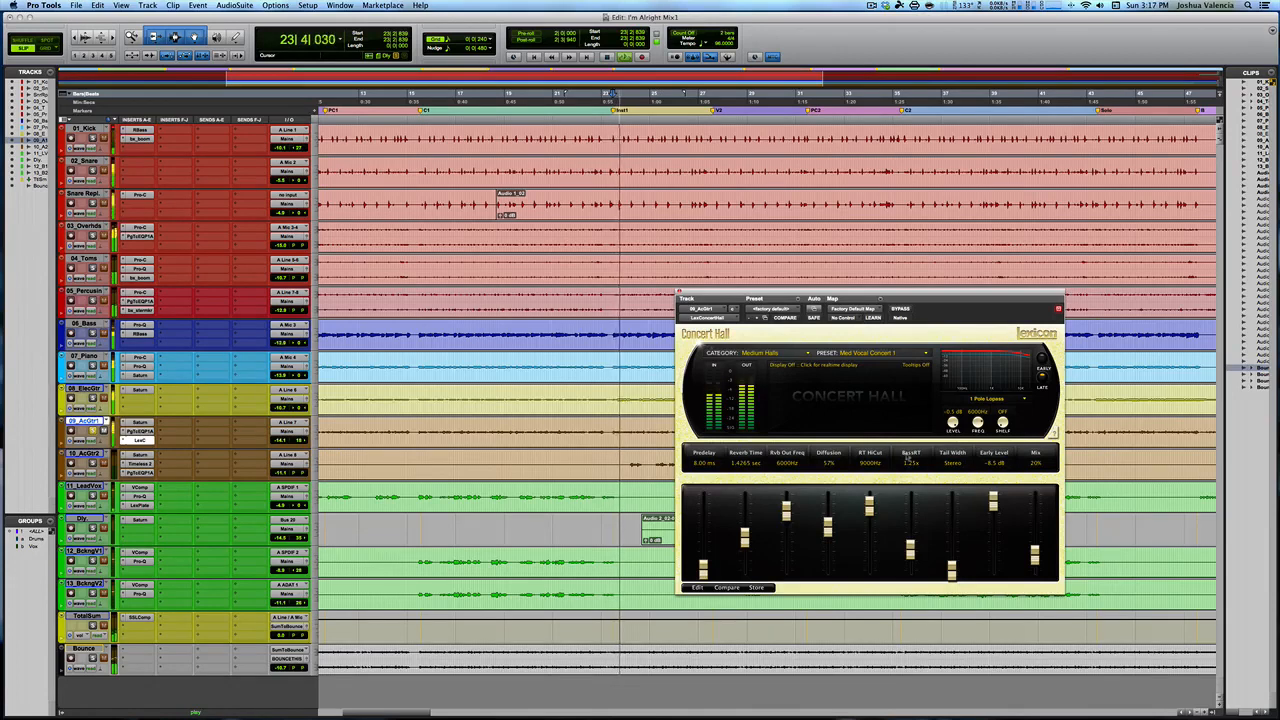
{"action": "left_click", "coordinate": [901, 309]}
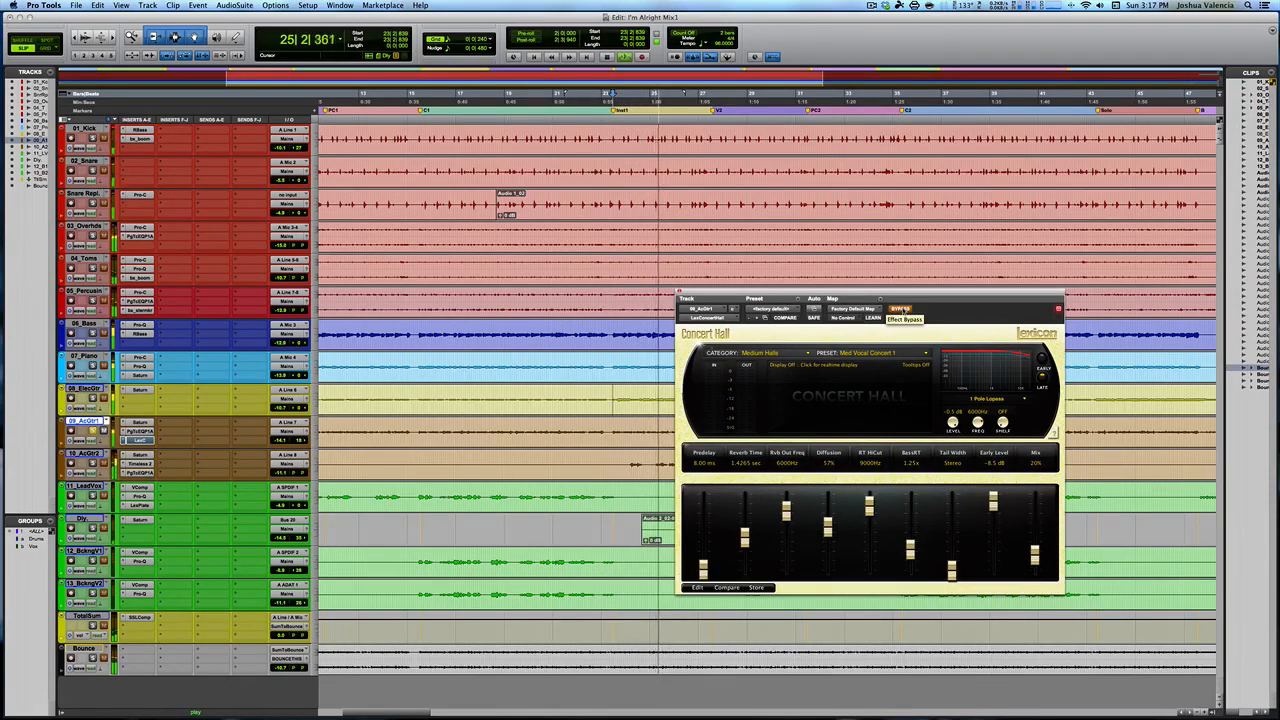
{"action": "left_click", "coordinate": [901, 309]}
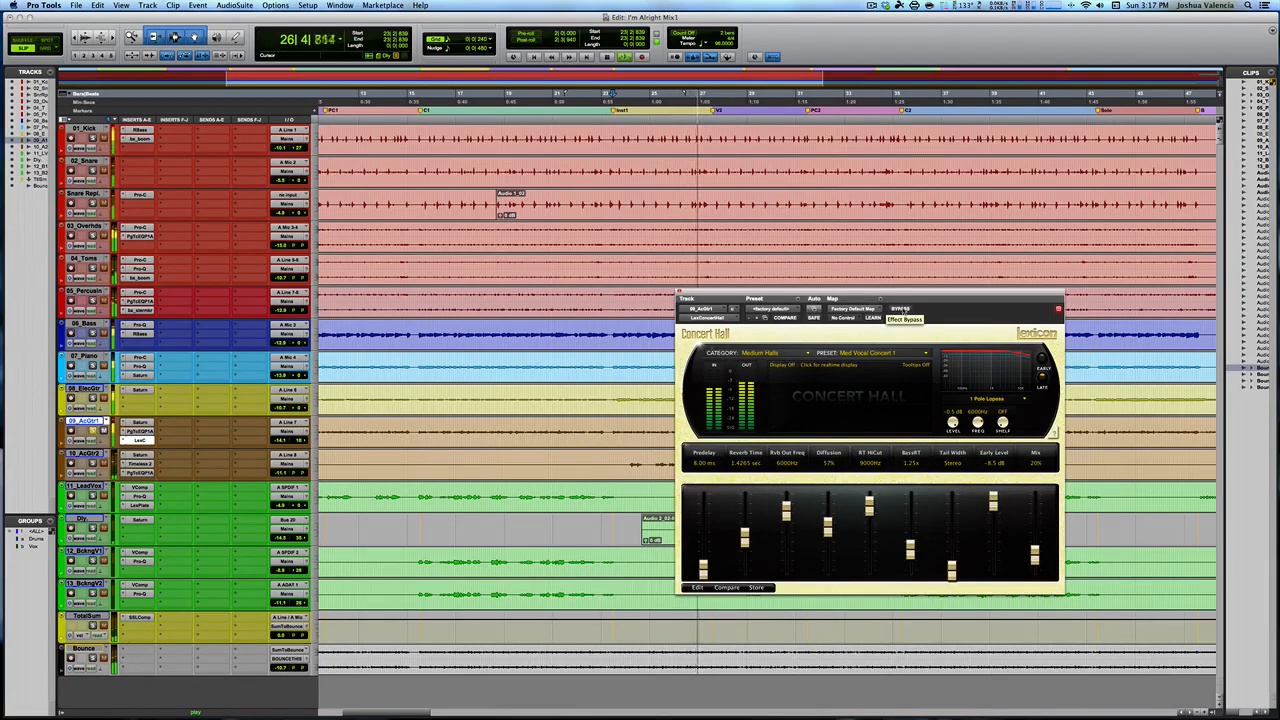
{"action": "key", "text": "space"}
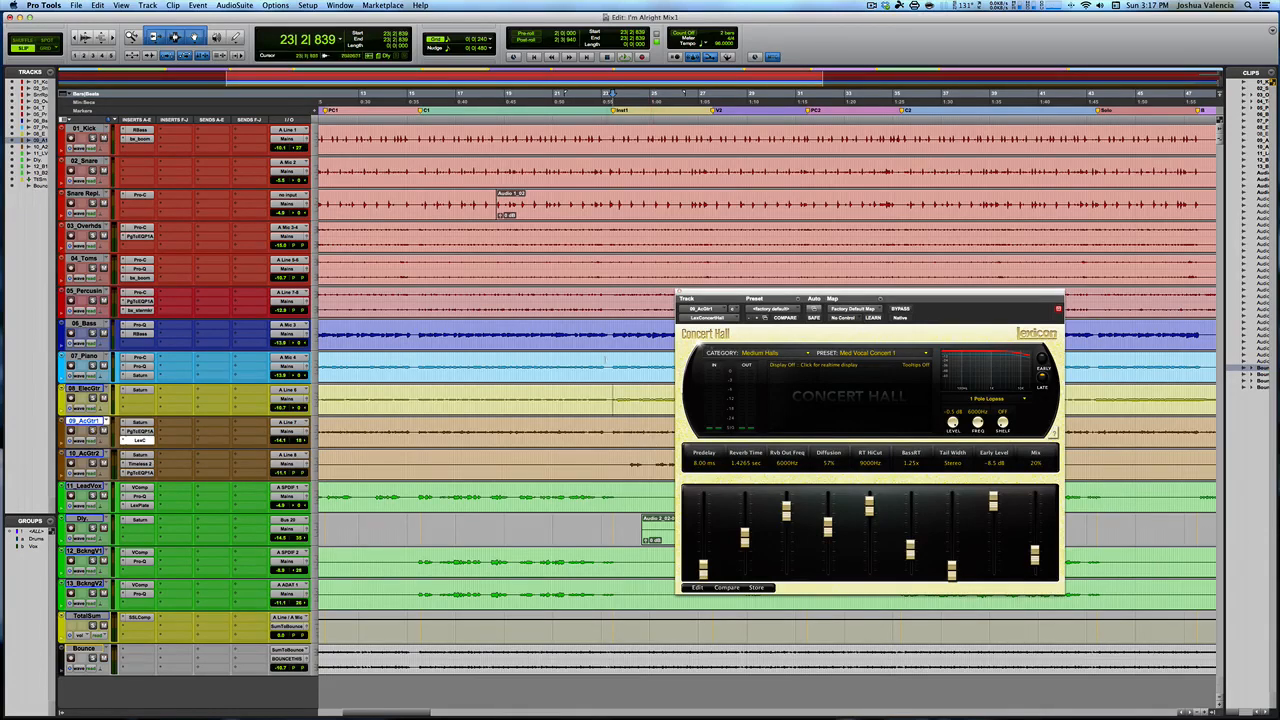
Play the song from Inst1 and from the very start with all of 09_AcGtr1's inserts active.
{"action": "key", "text": "space"}
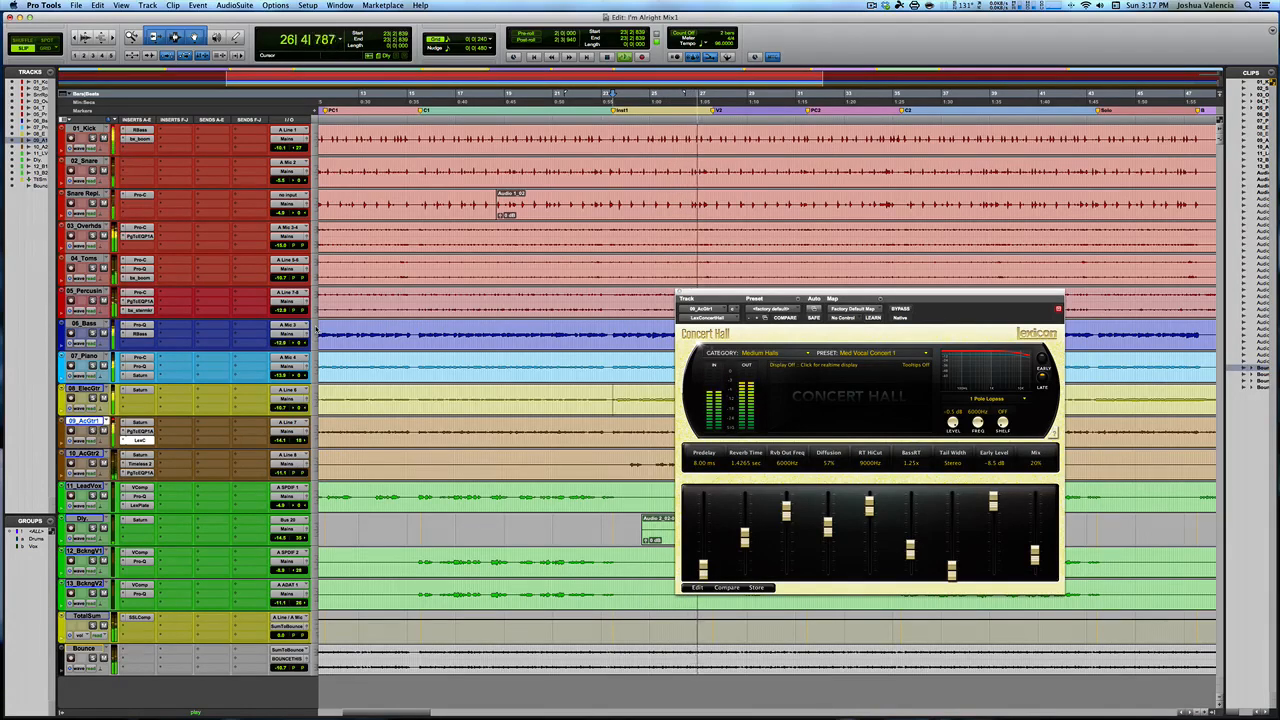
{"action": "key", "text": "space"}
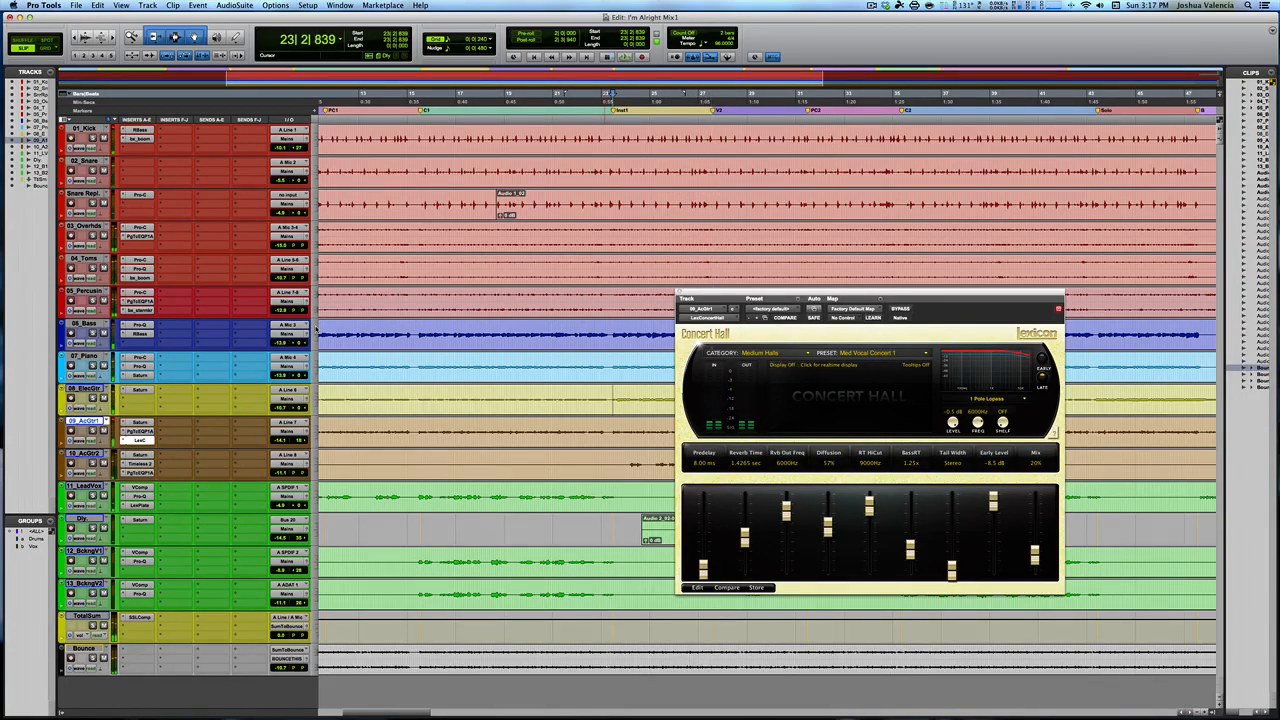
{"action": "key", "text": "Return"}
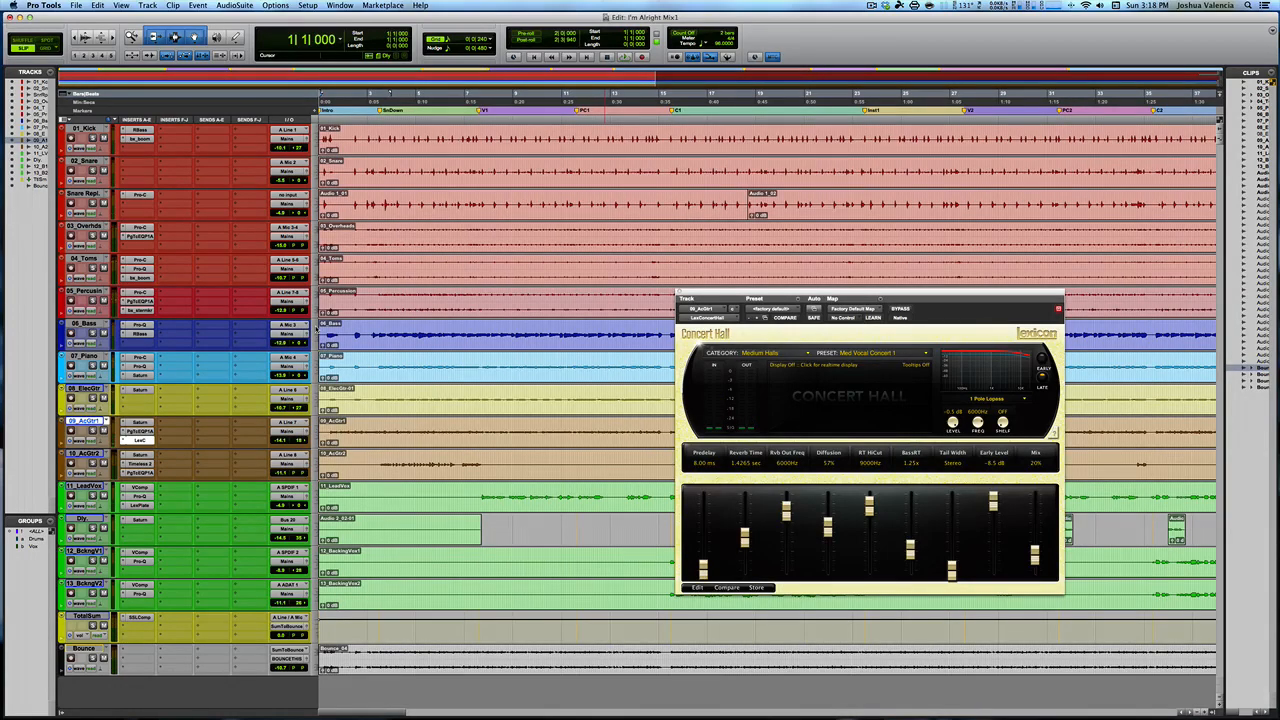
{"action": "key", "text": "space"}
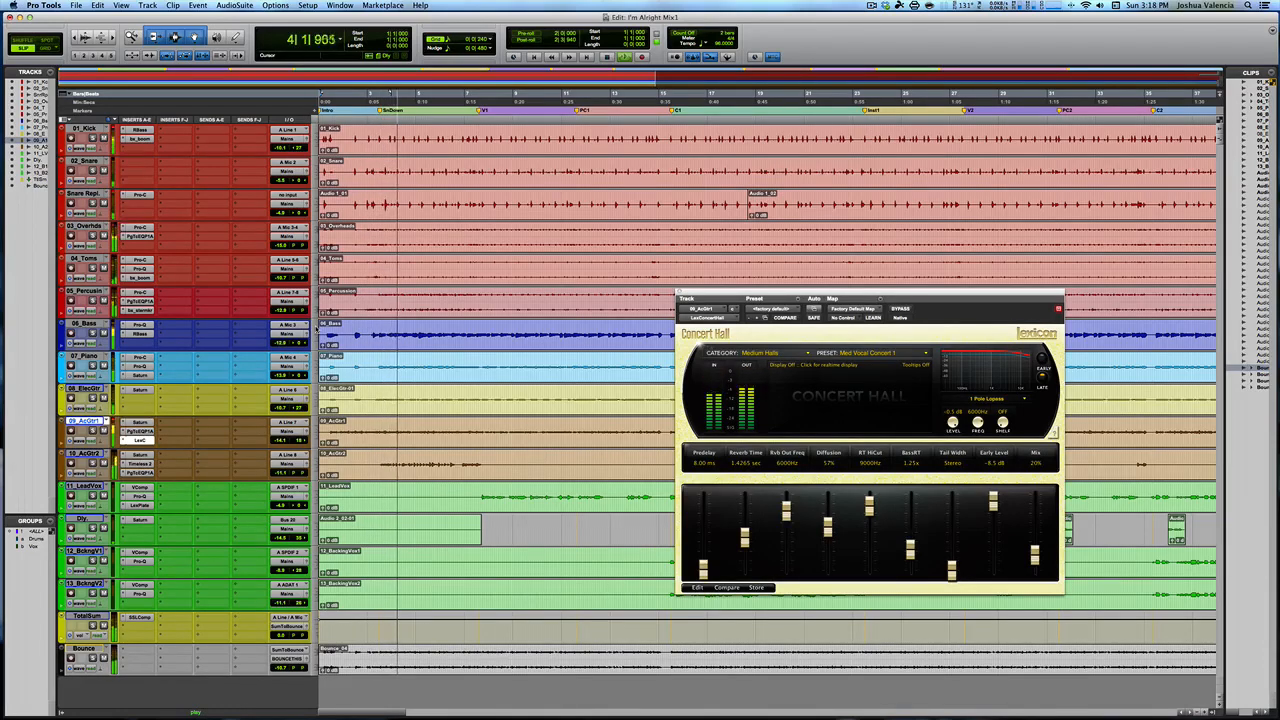
{"action": "key", "text": "space"}
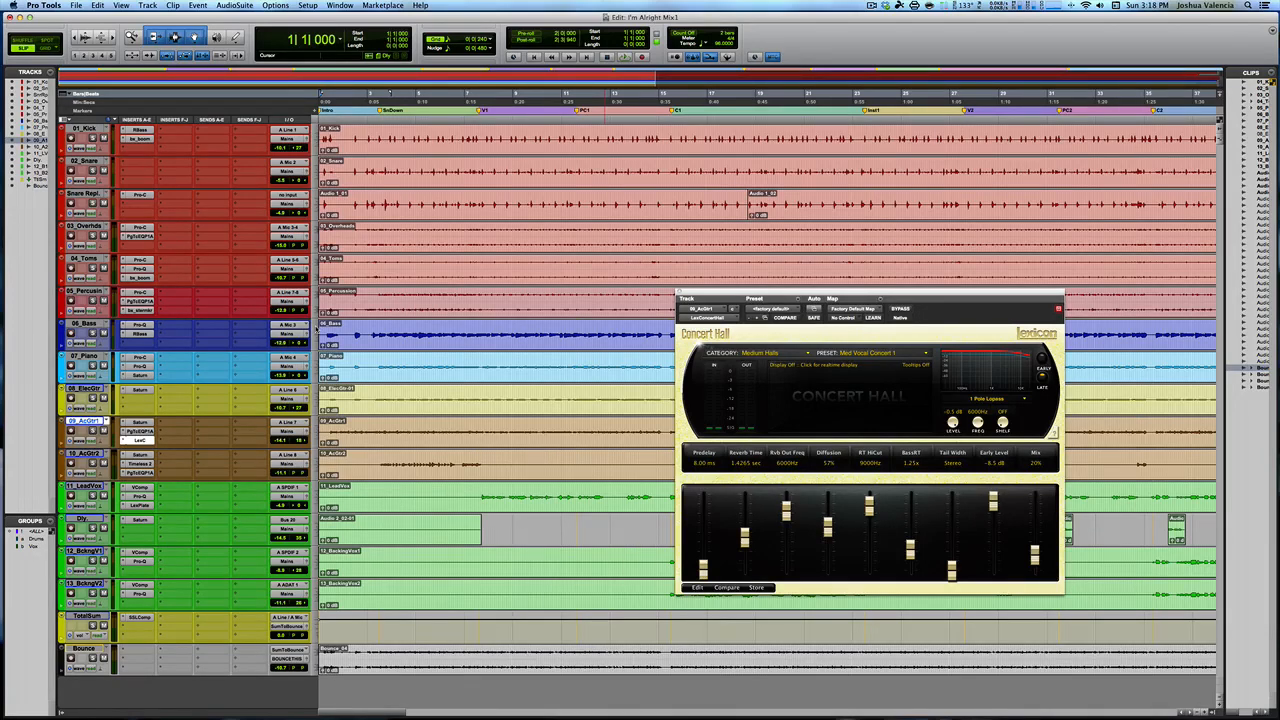
Solo 10_AcGtr2 and play it from its first phrase in bar 3, closing the Concert Hall window.
{"action": "left_click", "coordinate": [88, 454]}
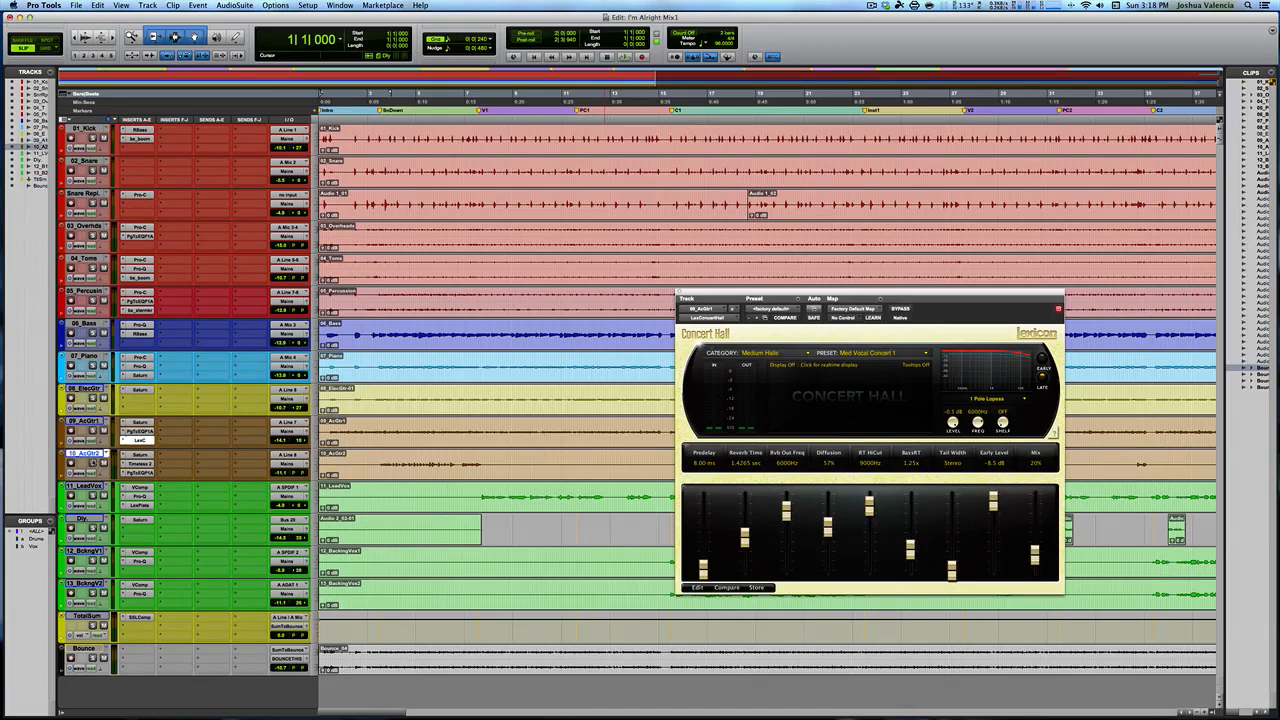
{"action": "left_click", "coordinate": [379, 462]}
{"action": "left_click", "coordinate": [381, 463]}
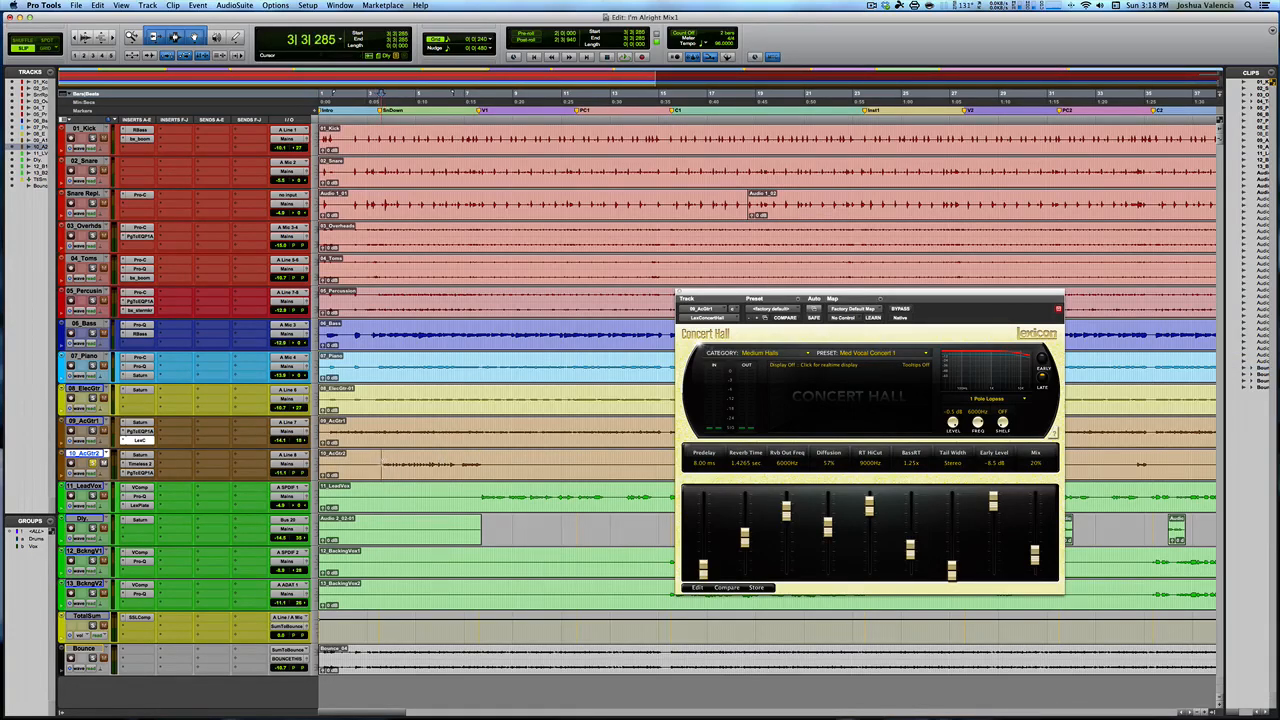
{"action": "key", "text": "space"}
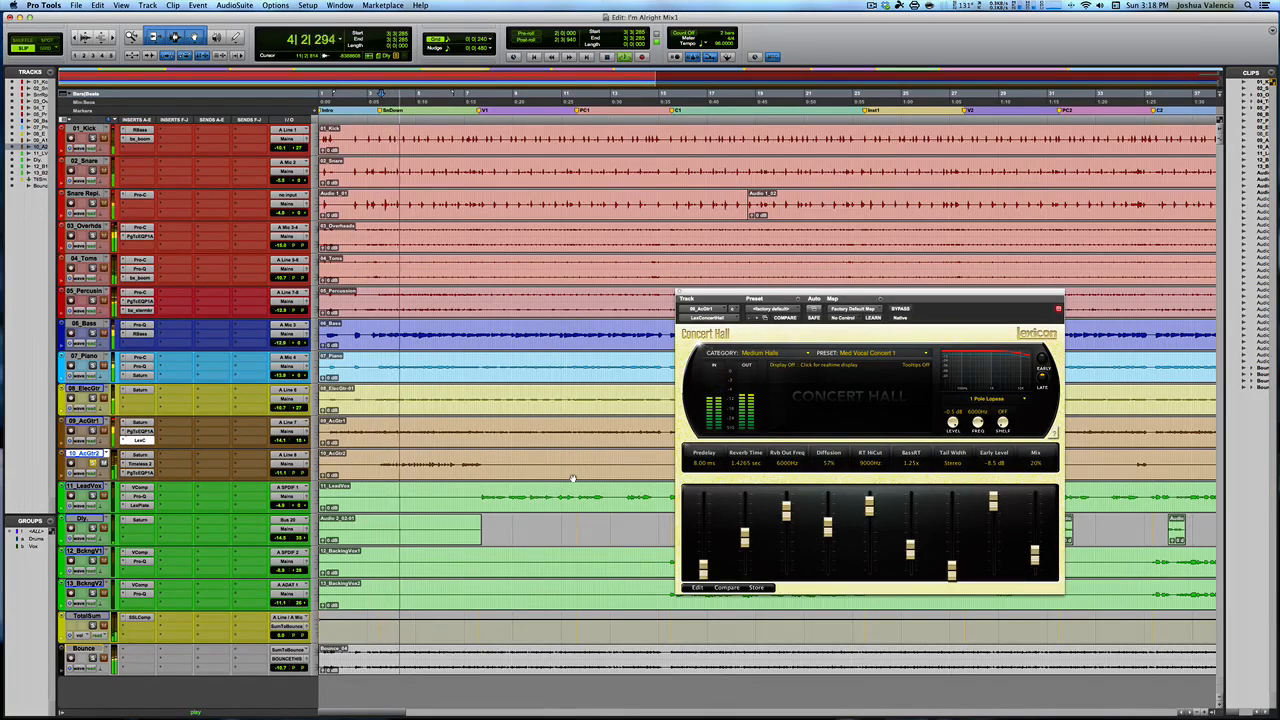
{"action": "left_click", "coordinate": [679, 294]}
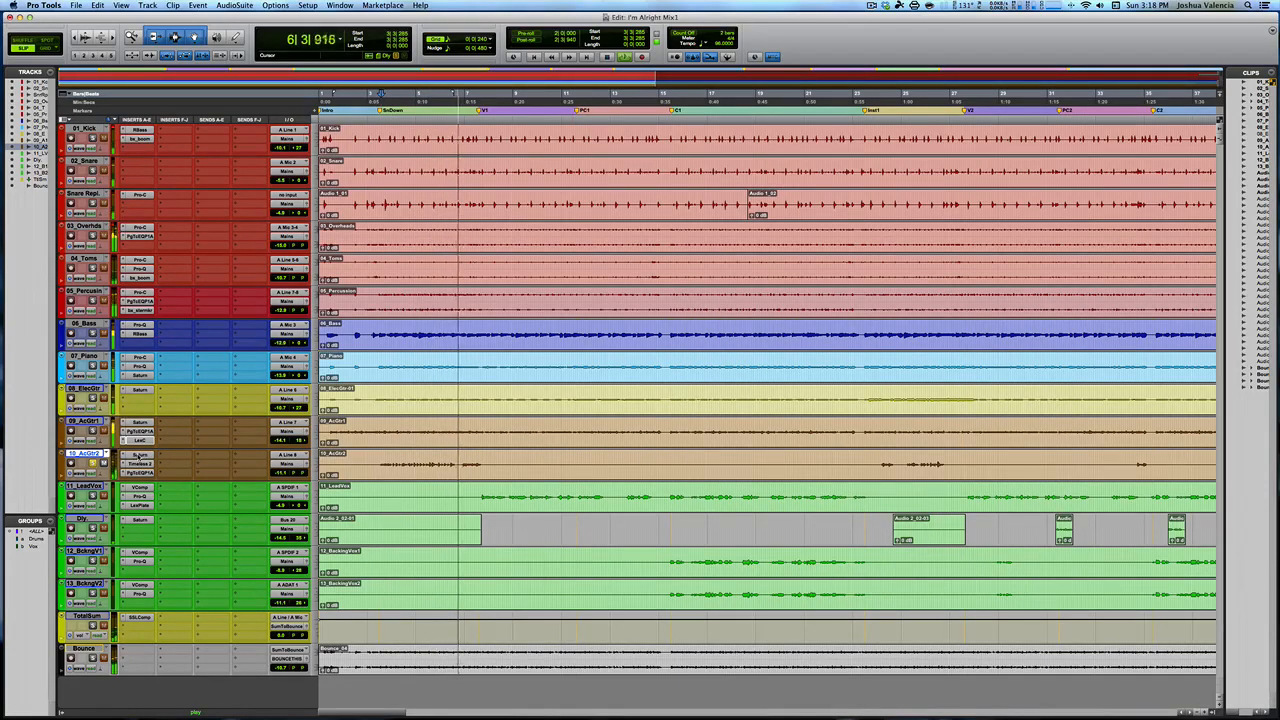
{"action": "key", "text": "space"}
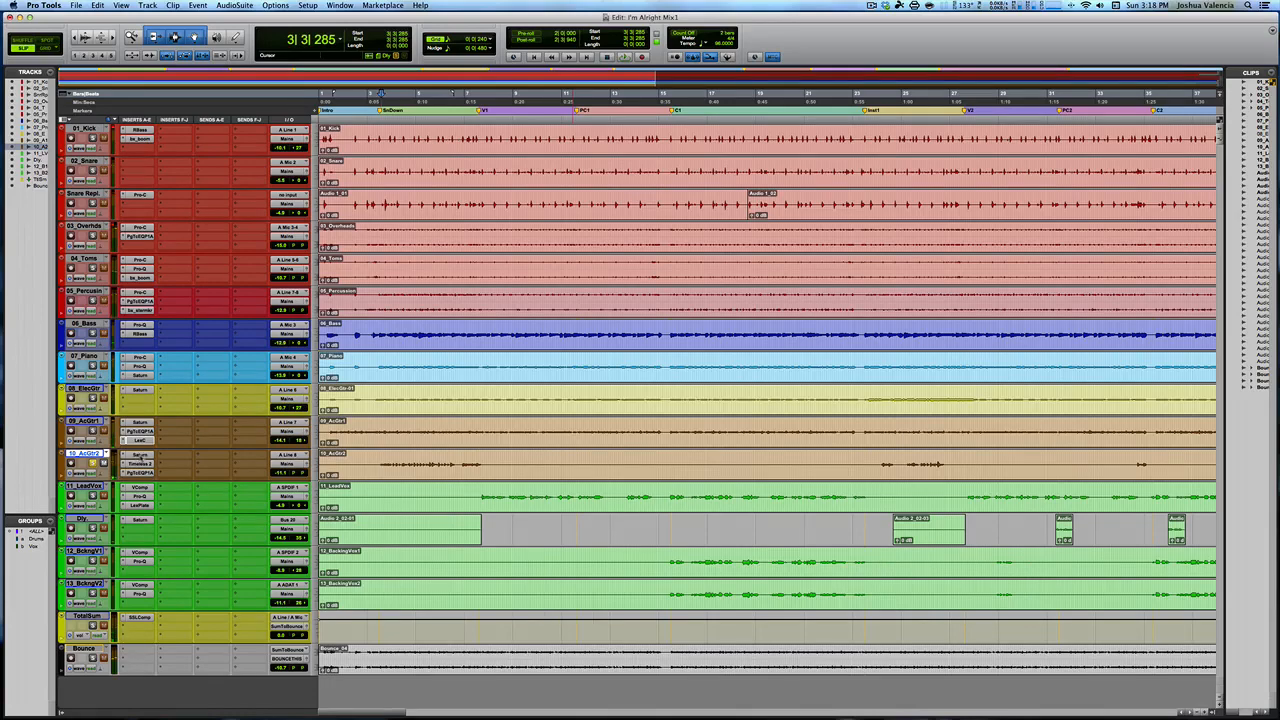
Open Saturn on 10_AcGtr2, bypass all of the track's inserts to play it dry from bar 3, and replay with only Saturn reactivated.
{"action": "left_click", "coordinate": [140, 456]}
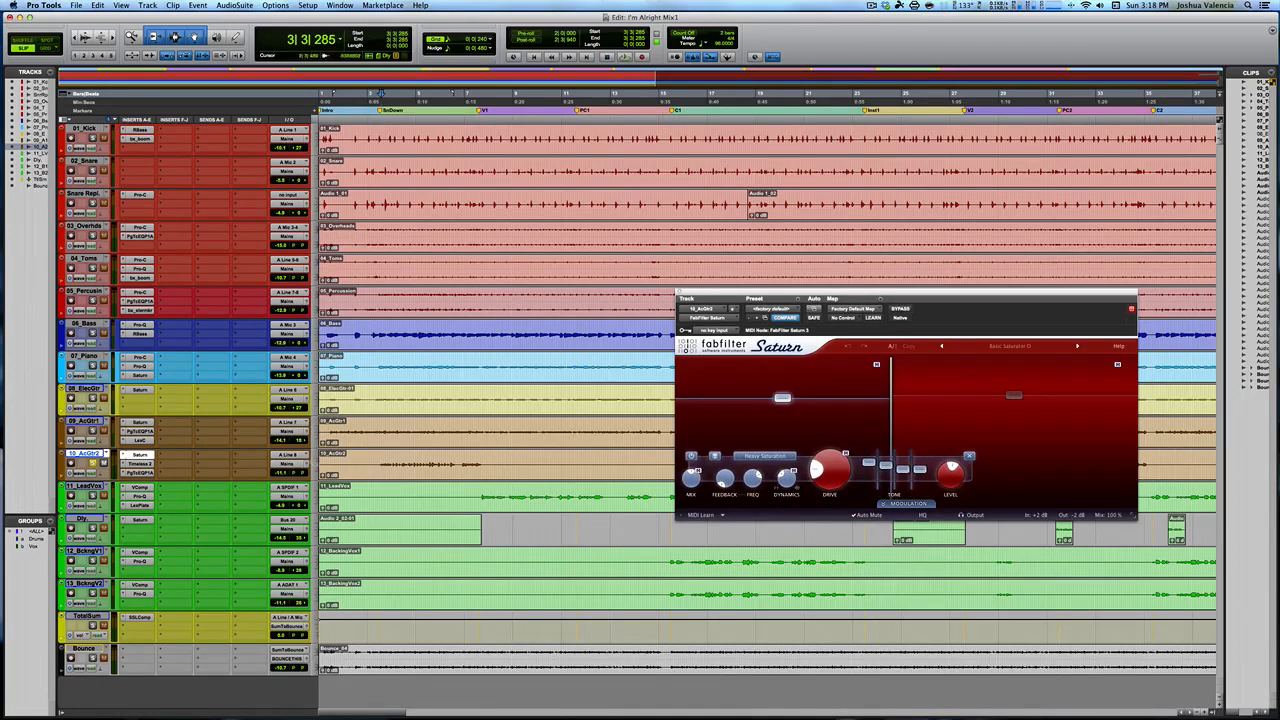
{"action": "left_click", "coordinate": [140, 456], "text": "super"}
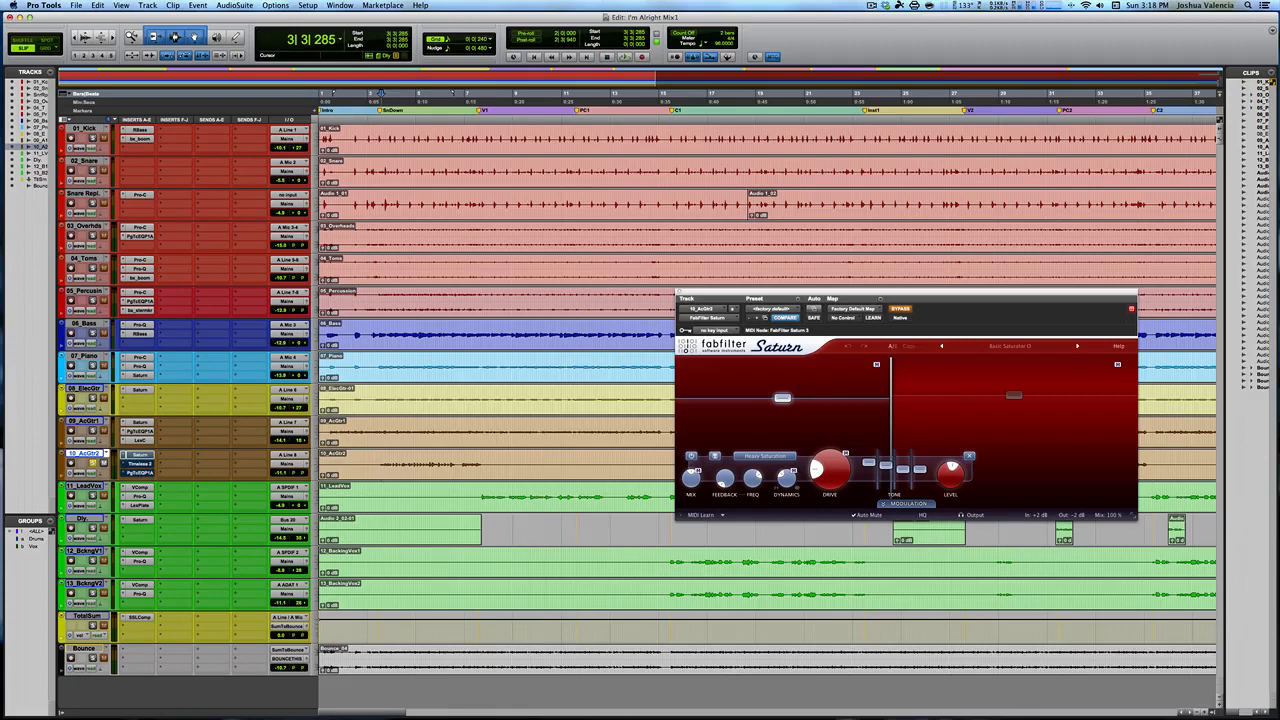
{"action": "key", "text": "space"}
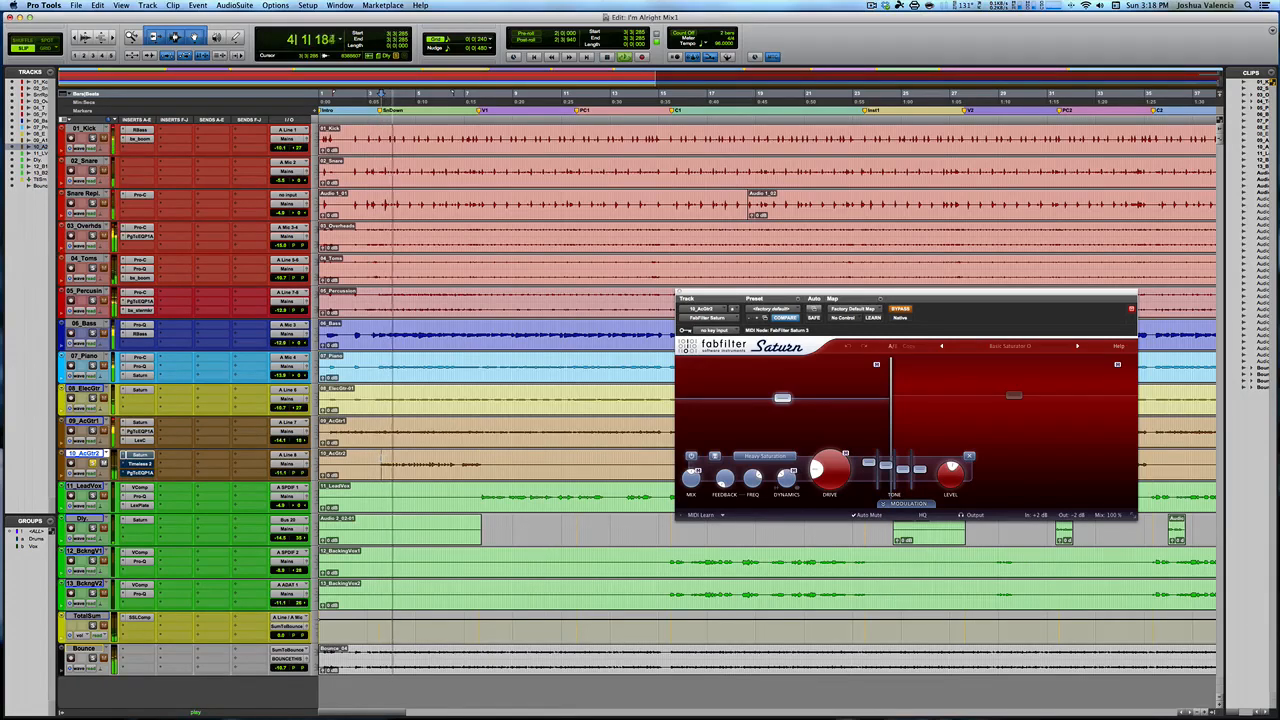
{"action": "key", "text": "space"}
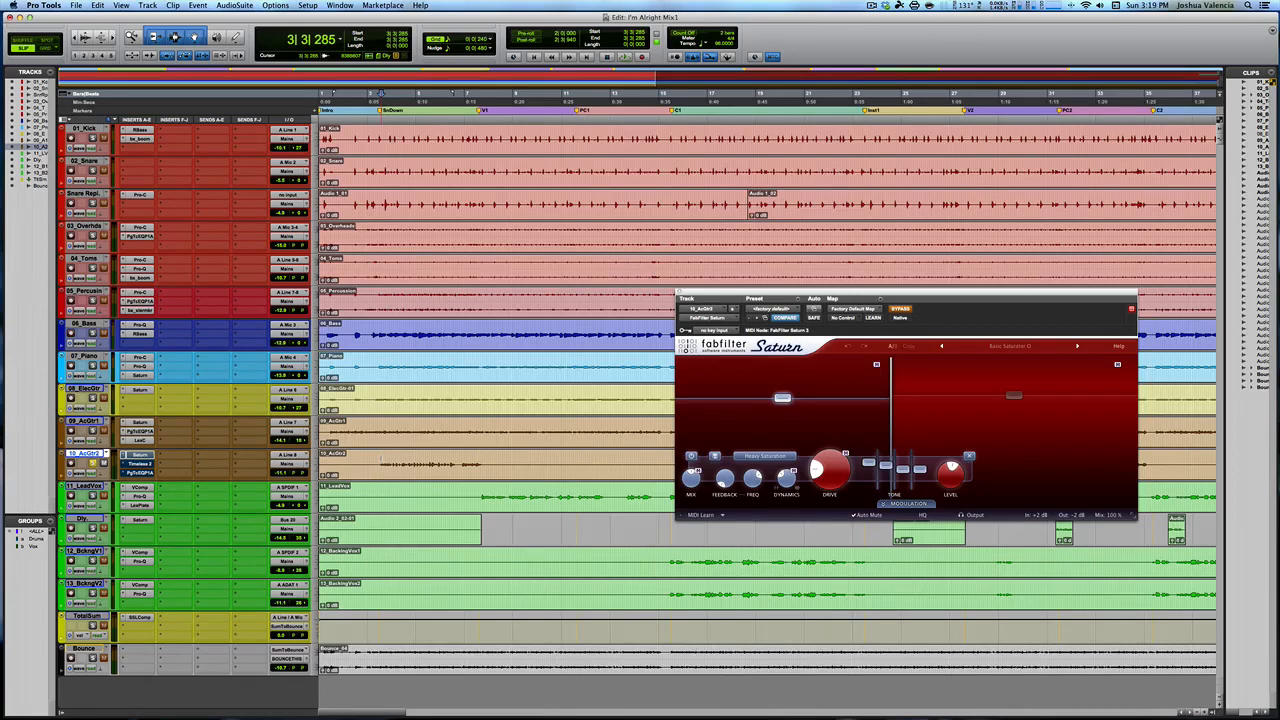
{"action": "left_click", "coordinate": [900, 309]}
{"action": "key", "text": "space"}
Show Timeless 2 on 10_AcGtr2, take it out of bypass and play the track from bar 3 with the delay.
{"action": "left_click", "coordinate": [139, 463]}
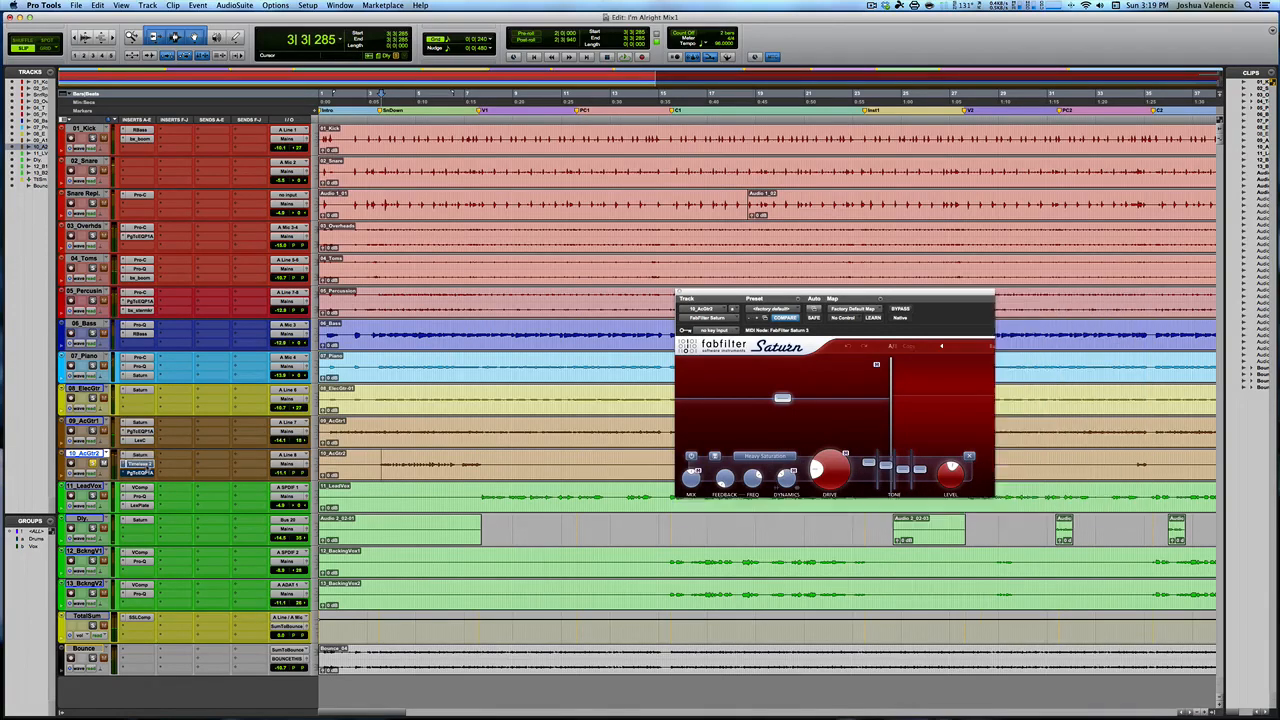
{"action": "left_click", "coordinate": [900, 309]}
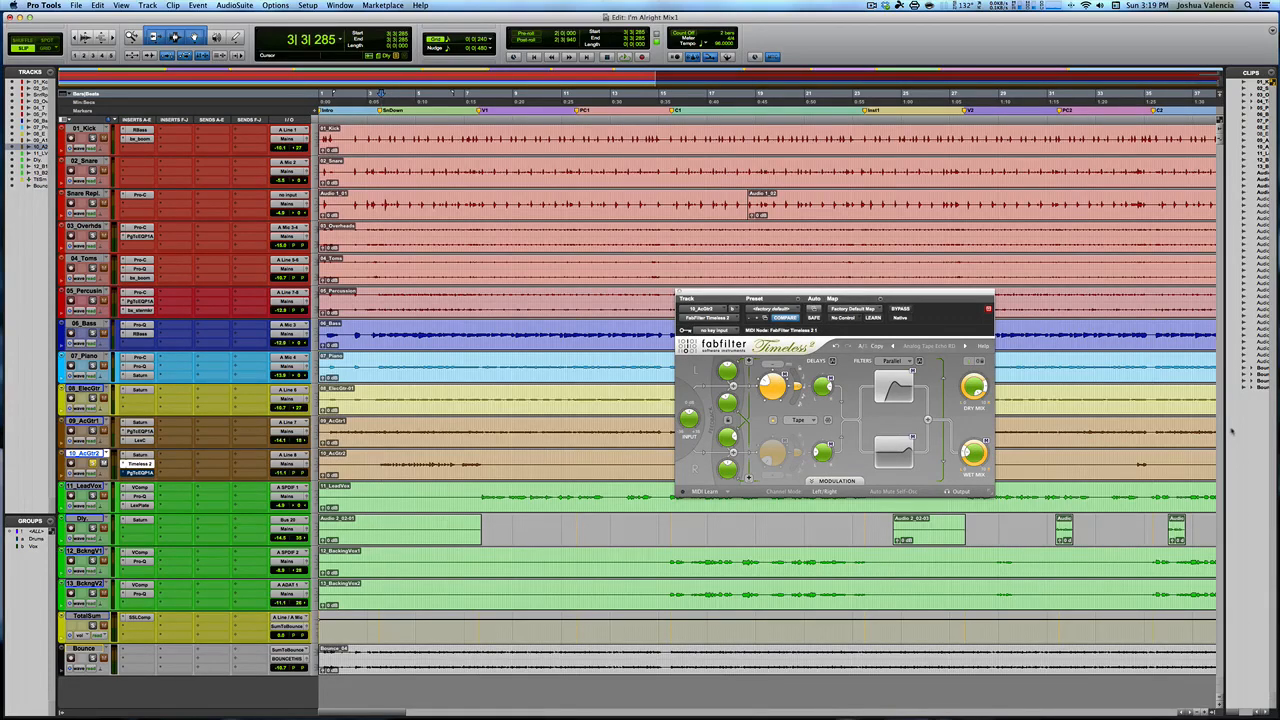
{"action": "key", "text": "space"}
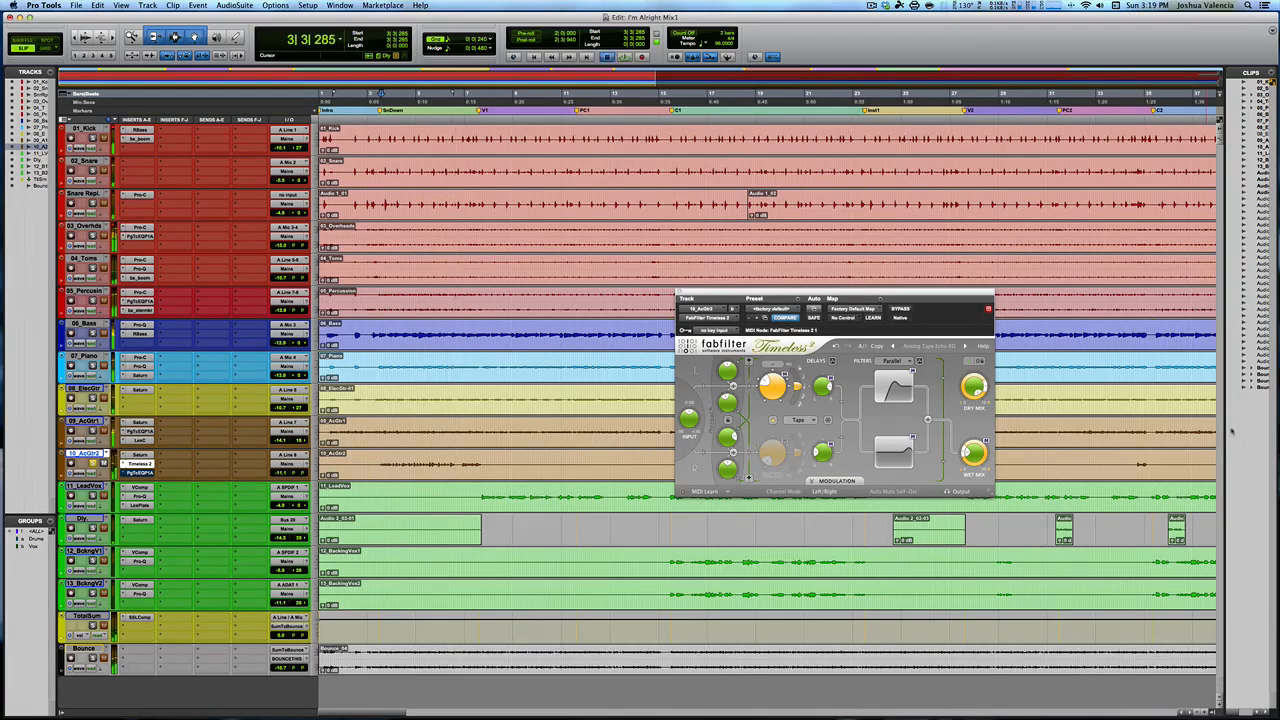
{"action": "key", "text": "space"}
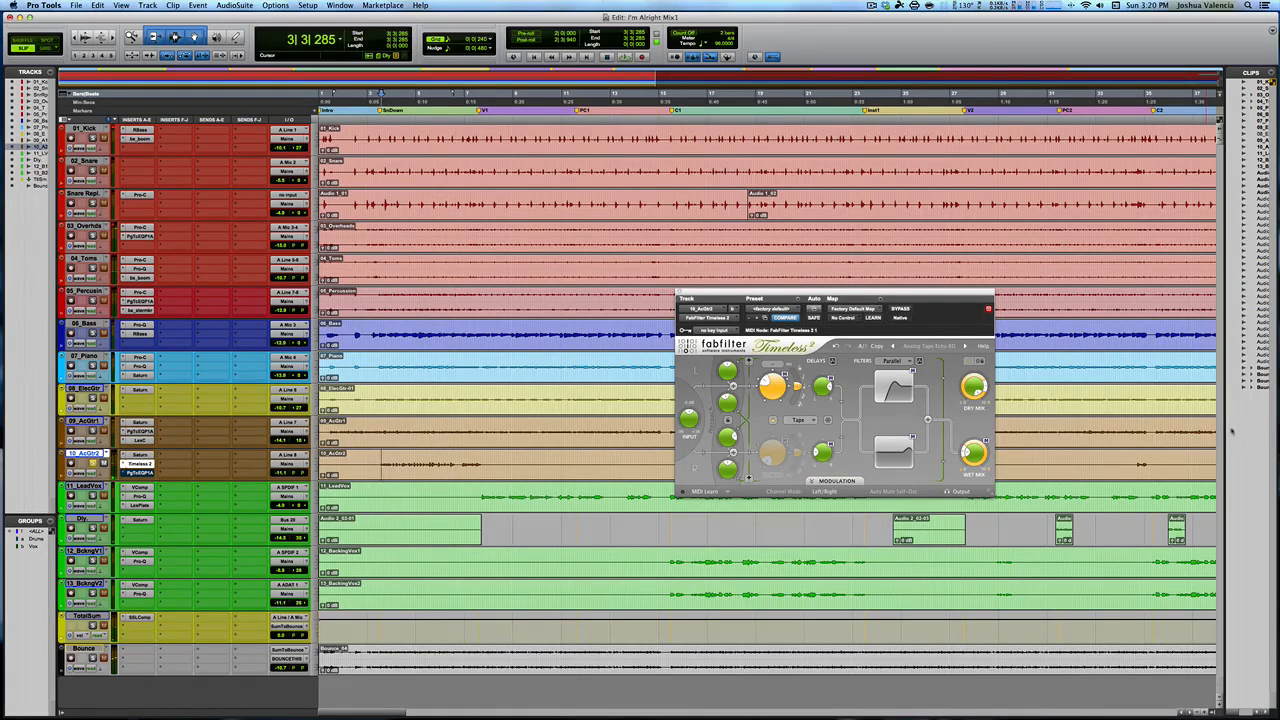
Show the mixer to see 10_AcGtr2's insert chain and play the track from bar 3 with Saturn and Timeless 2 active.
{"action": "key", "text": "super+equal"}
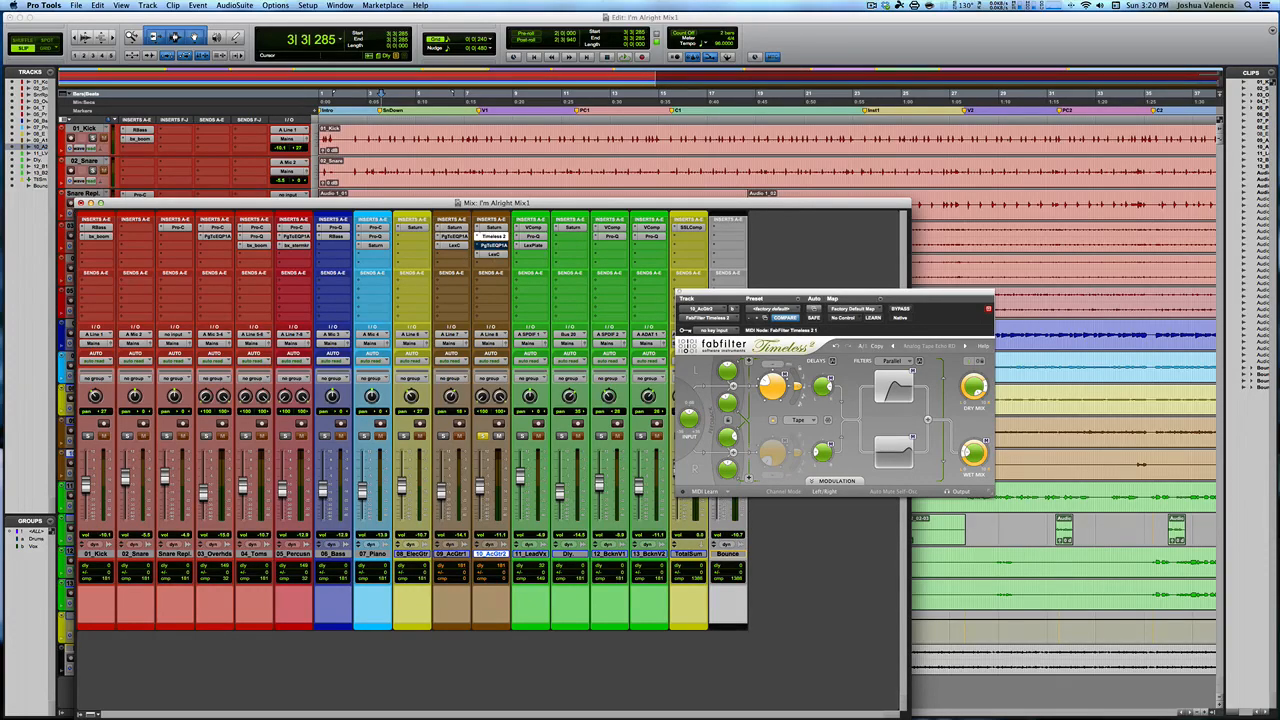
{"action": "left_click_drag", "start_coordinate": [376, 206], "coordinate": [560, 510]}
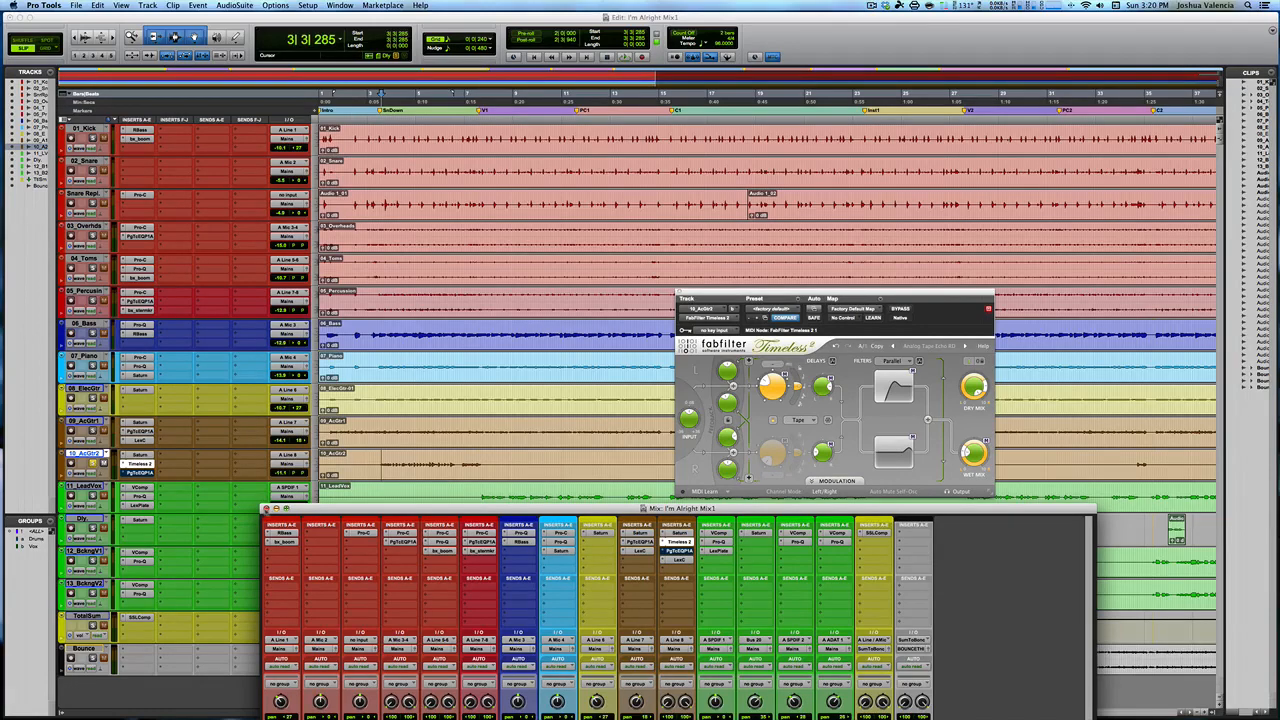
{"action": "left_click", "coordinate": [266, 508]}
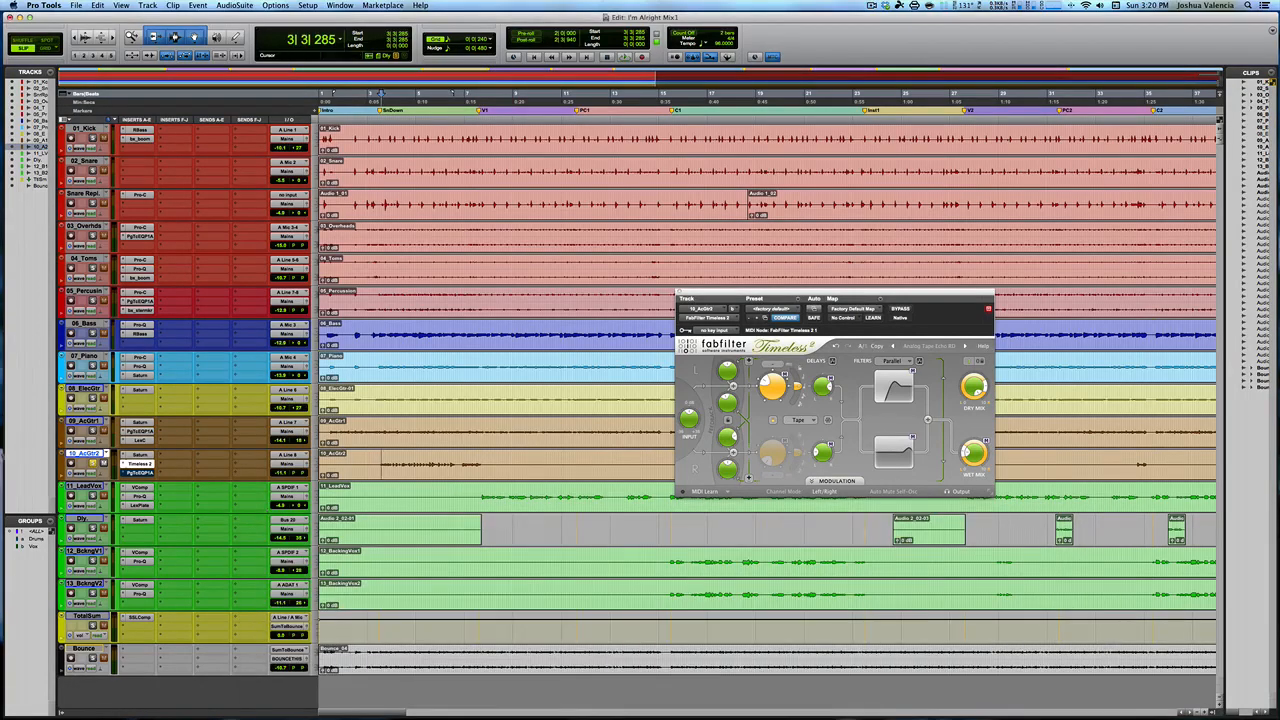
{"action": "key", "text": "super+equal"}
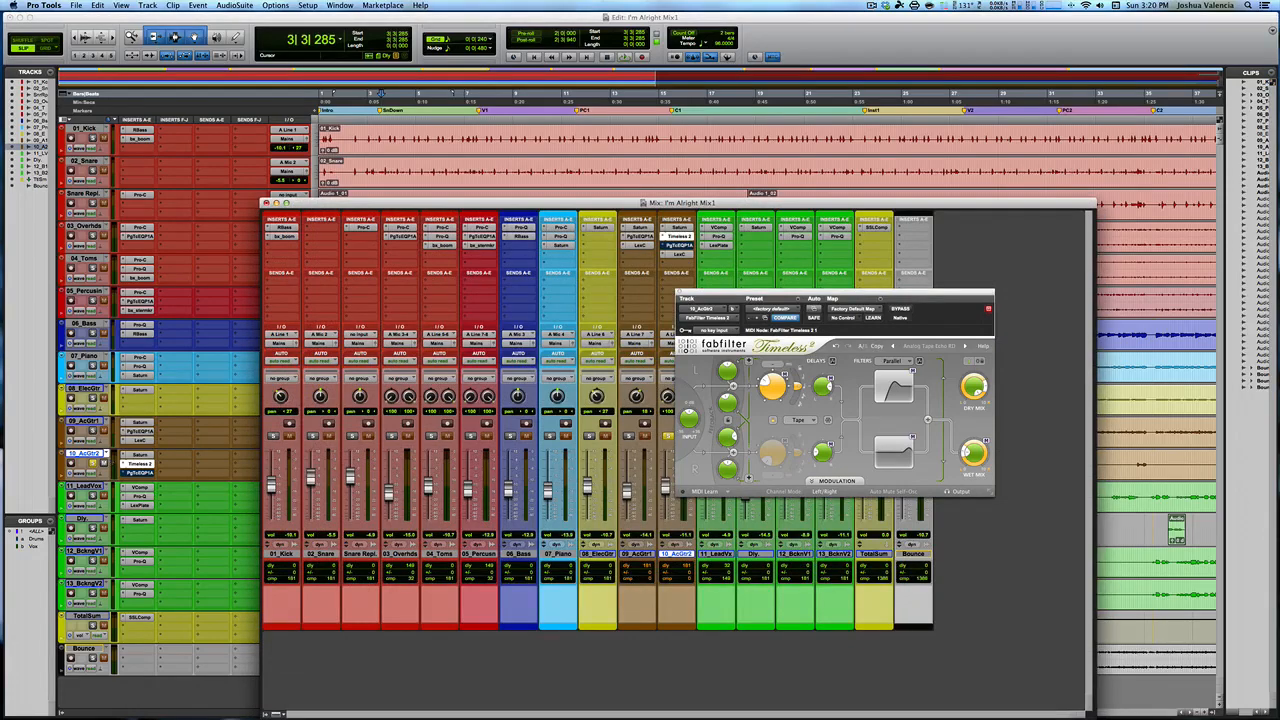
{"action": "key", "text": "space"}
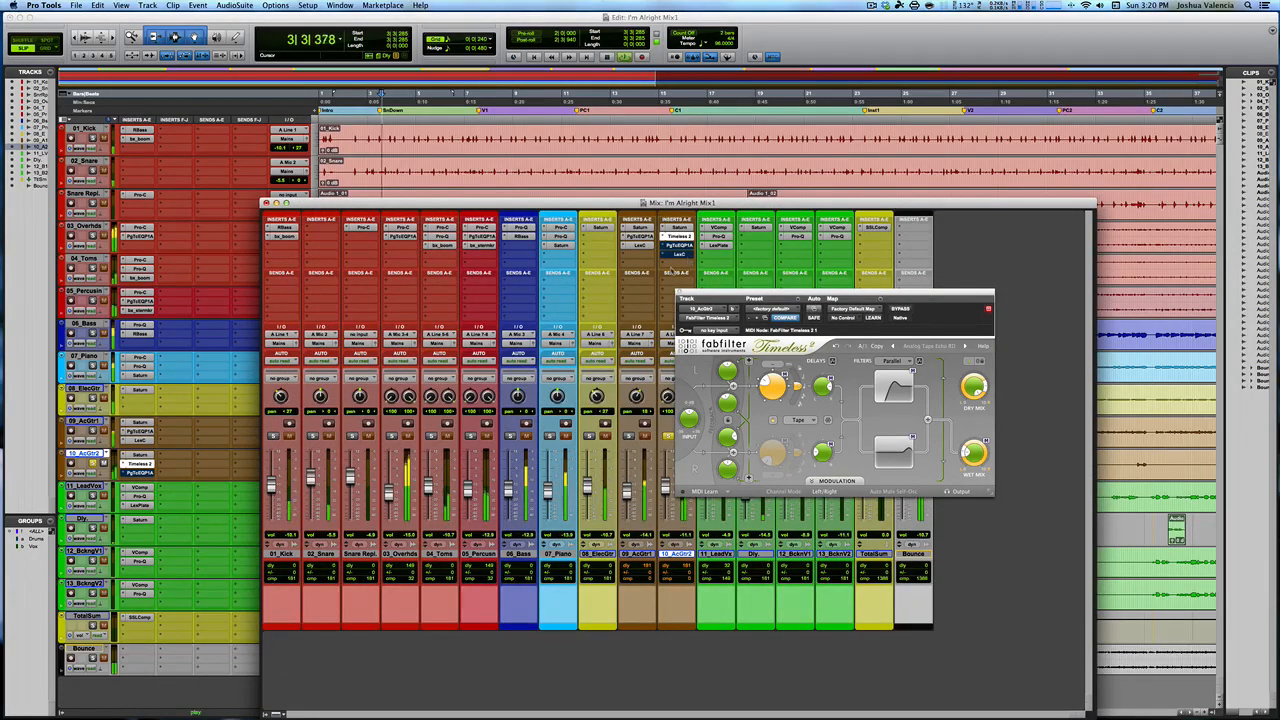
{"action": "key", "text": "super+equal"}
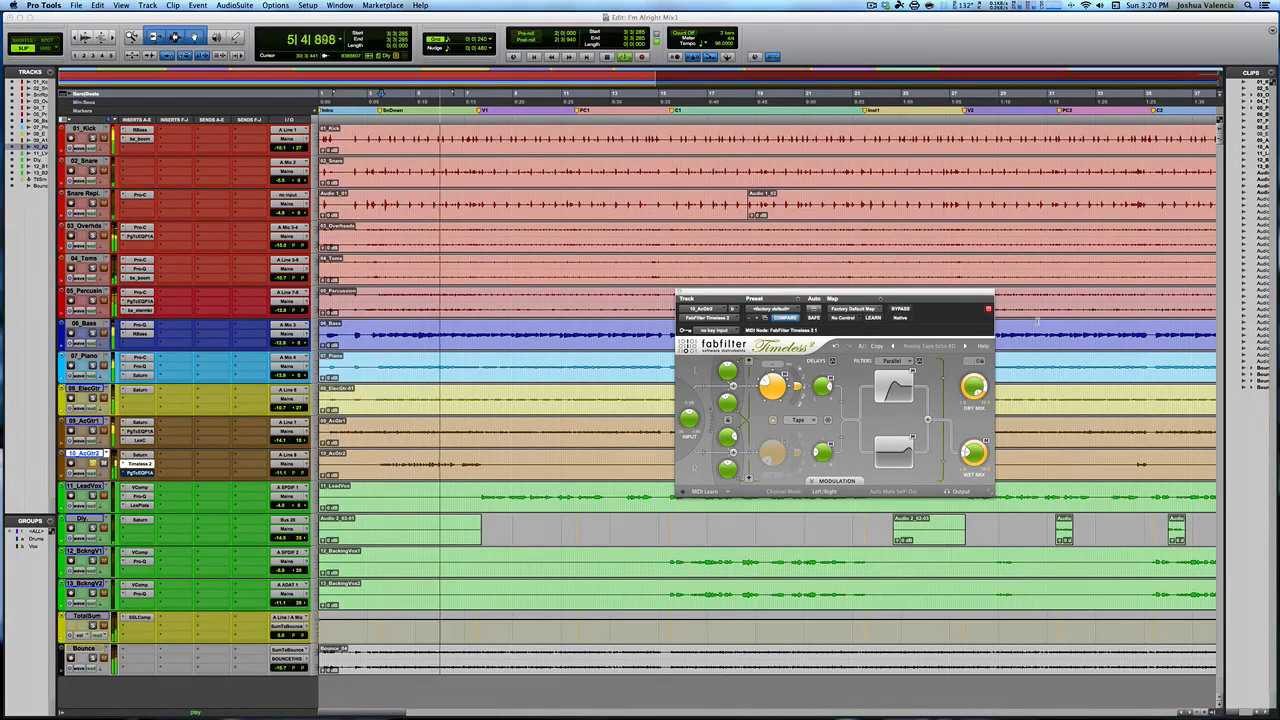
{"action": "key", "text": "space"}
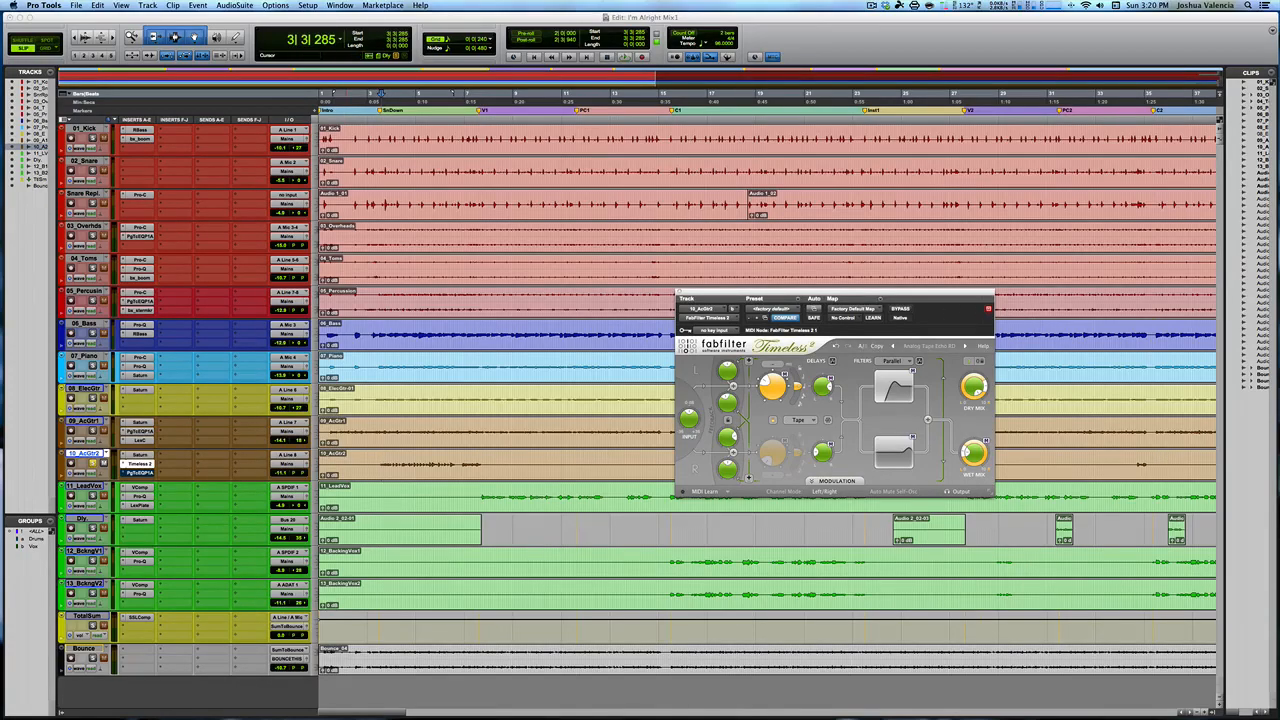
Open the PuigTec EQP1A on 10_AcGtr2 from the mixer, take it out of bypass and play the track from bar 3.
{"action": "key", "text": "super+equal"}
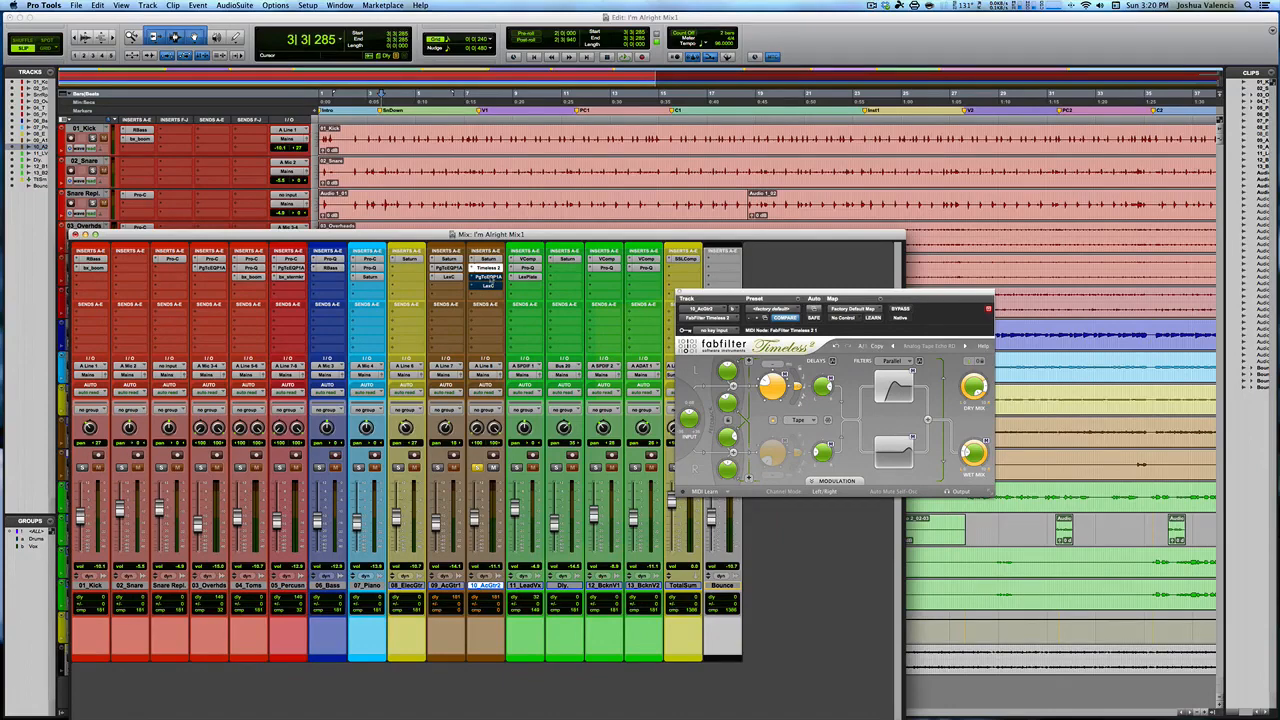
{"action": "left_click", "coordinate": [488, 278]}
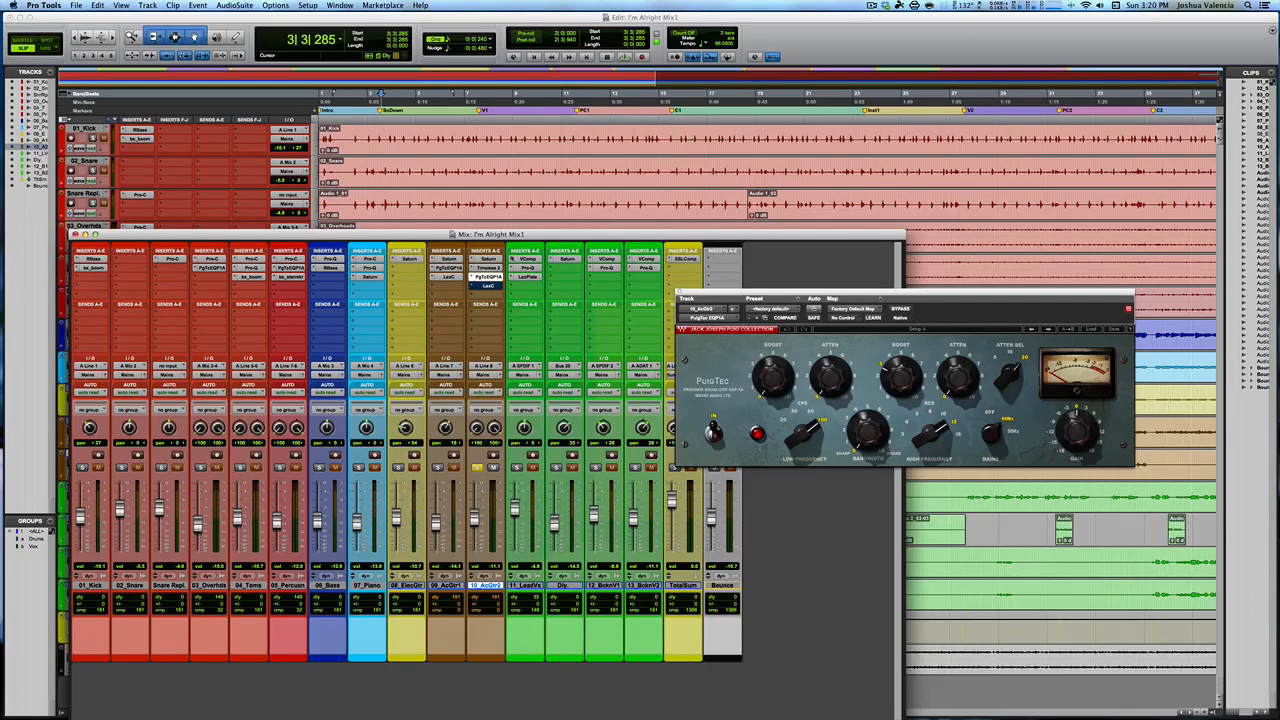
{"action": "key", "text": "space"}
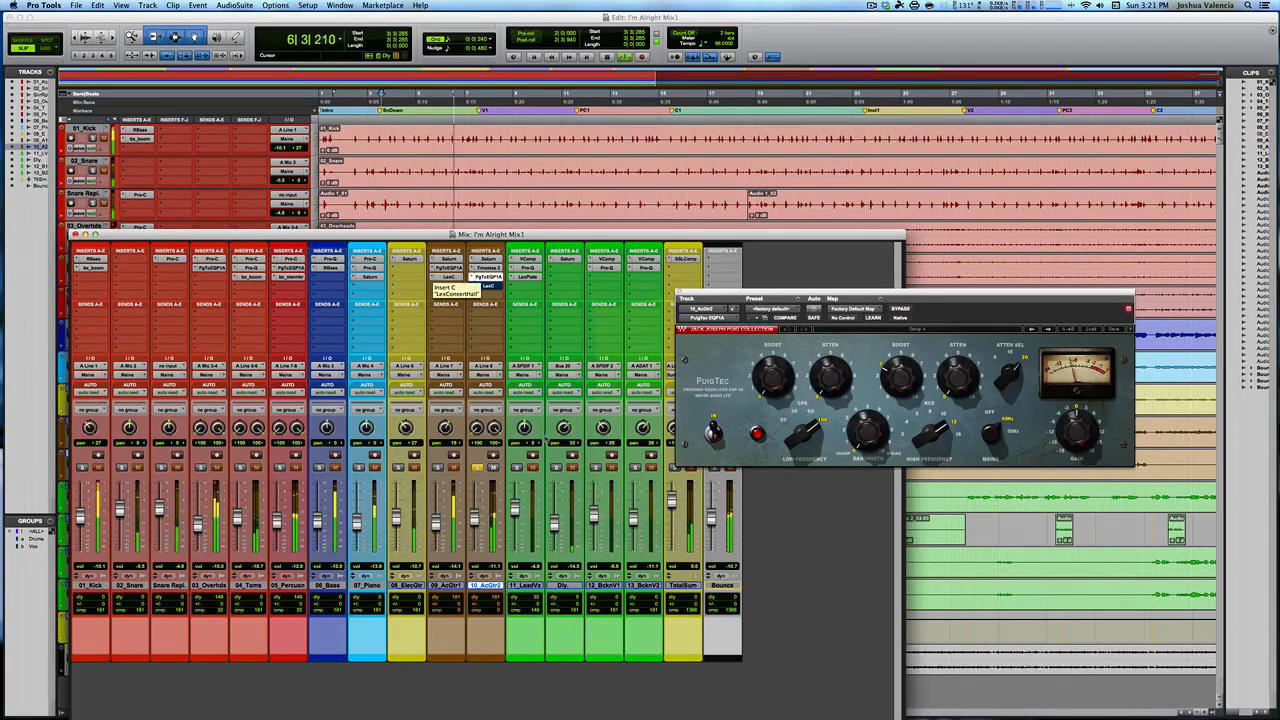
{"action": "key", "text": "space"}
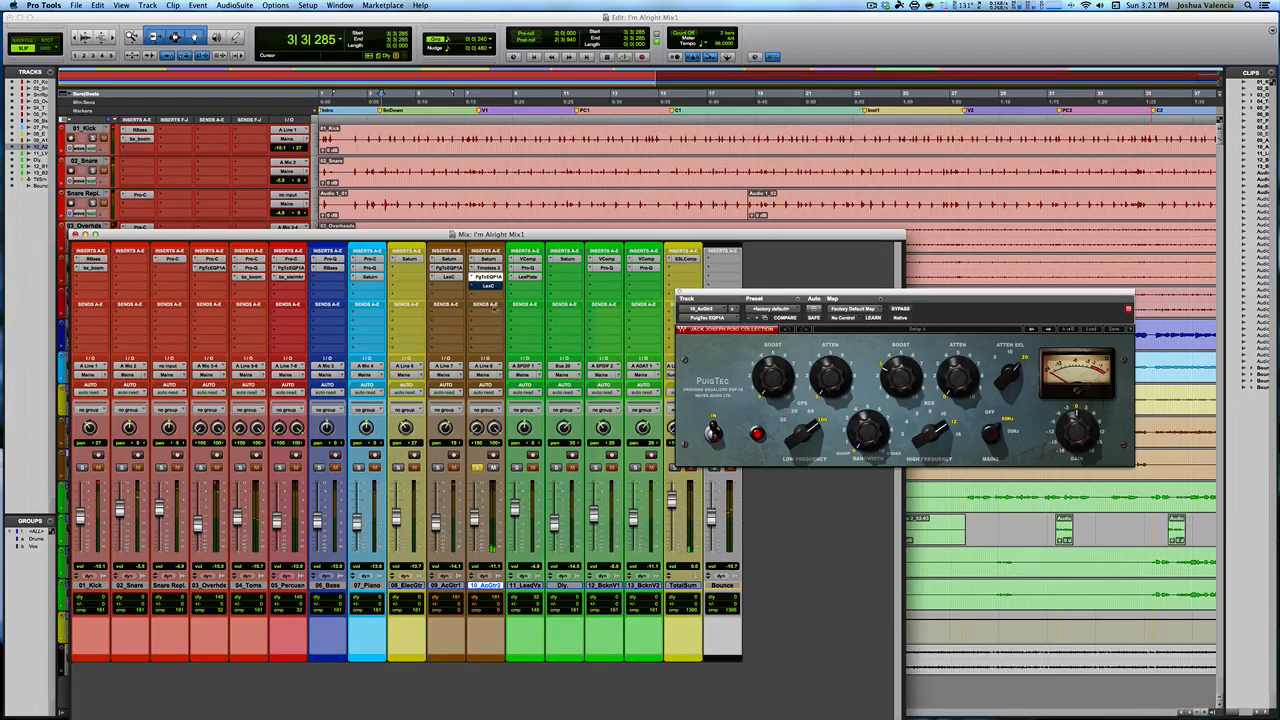
Take the Lexicon Concert Hall reverb on 10_AcGtr2 out of bypass, open it and play the track from bar 3.
{"action": "left_click", "coordinate": [490, 287], "text": "super"}
{"action": "left_click", "coordinate": [488, 287]}
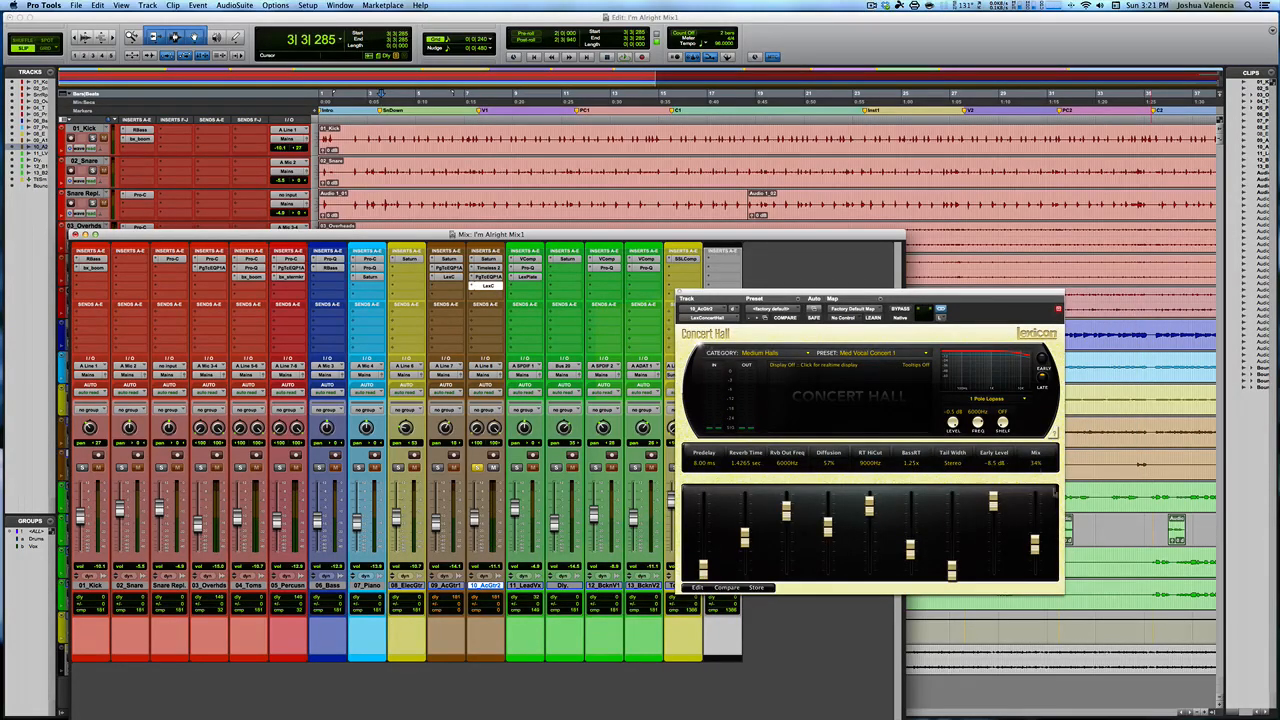
{"action": "key", "text": "space"}
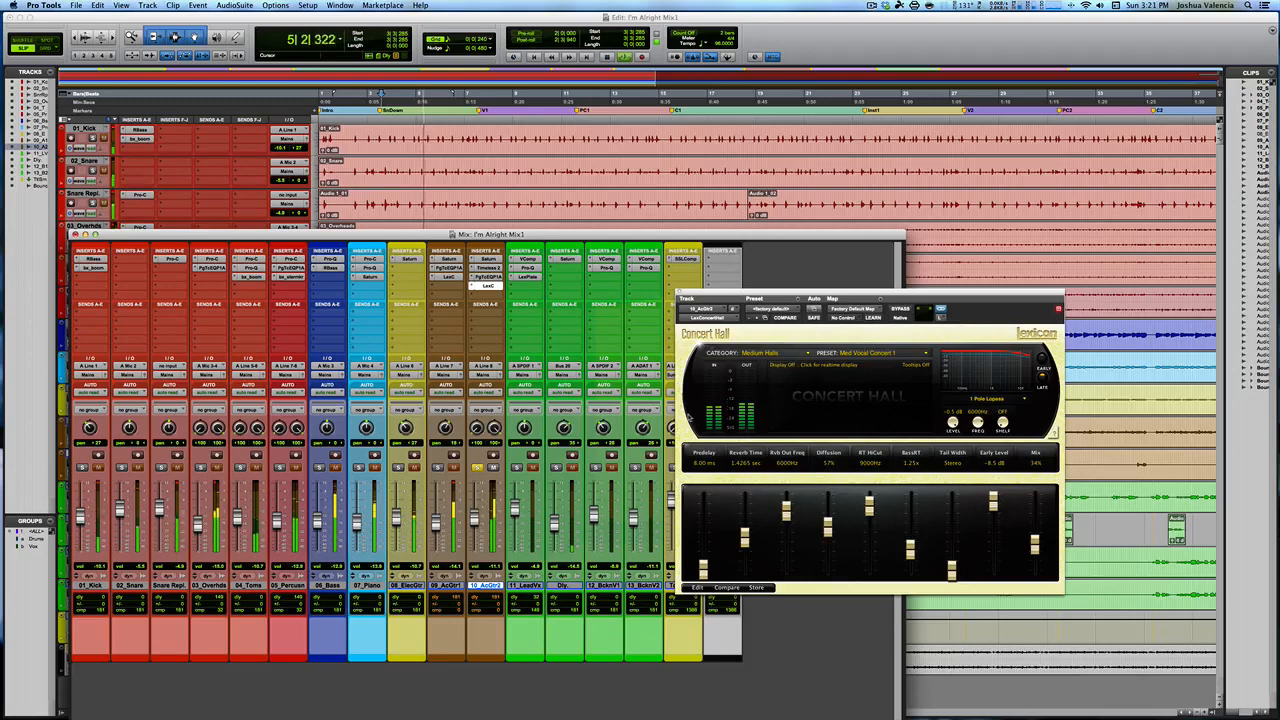
{"action": "key", "text": "space"}
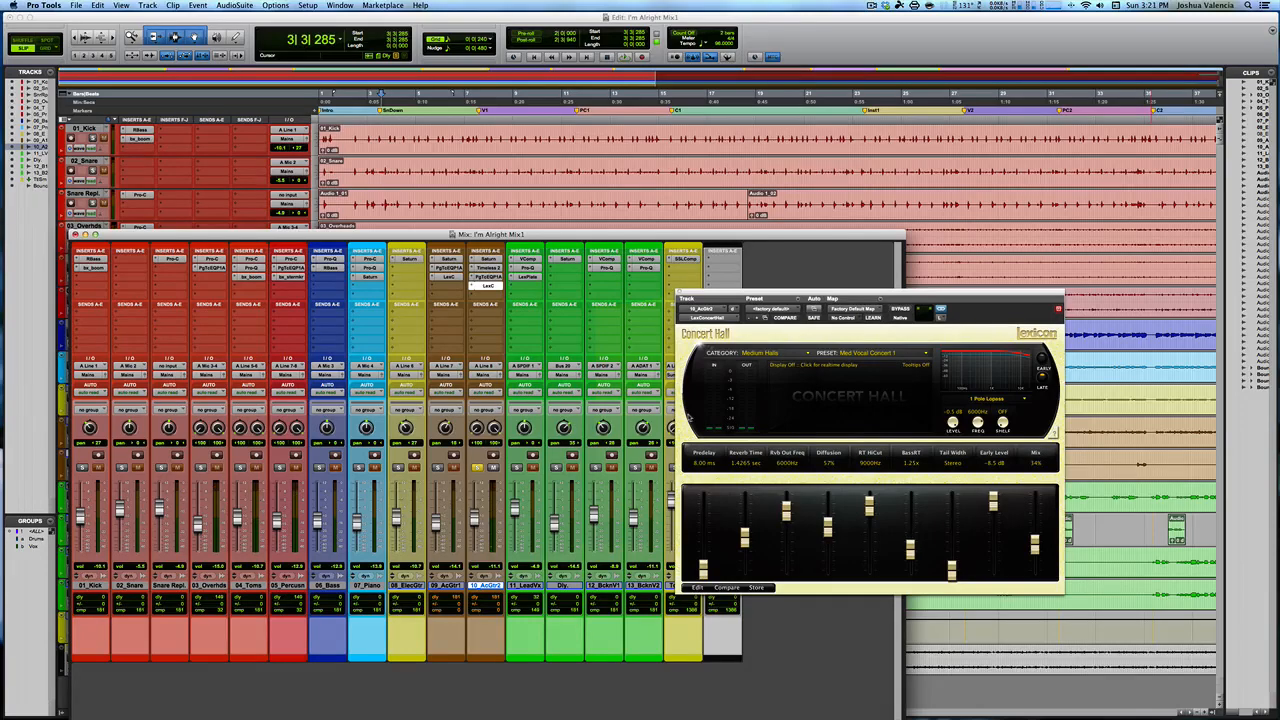
Close the Concert Hall window, unsolo 10_AcGtr2 and play the full mix from bar 3 twice.
{"action": "left_click", "coordinate": [681, 297]}
{"action": "left_click_drag", "start_coordinate": [674, 237], "coordinate": [955, 510]}
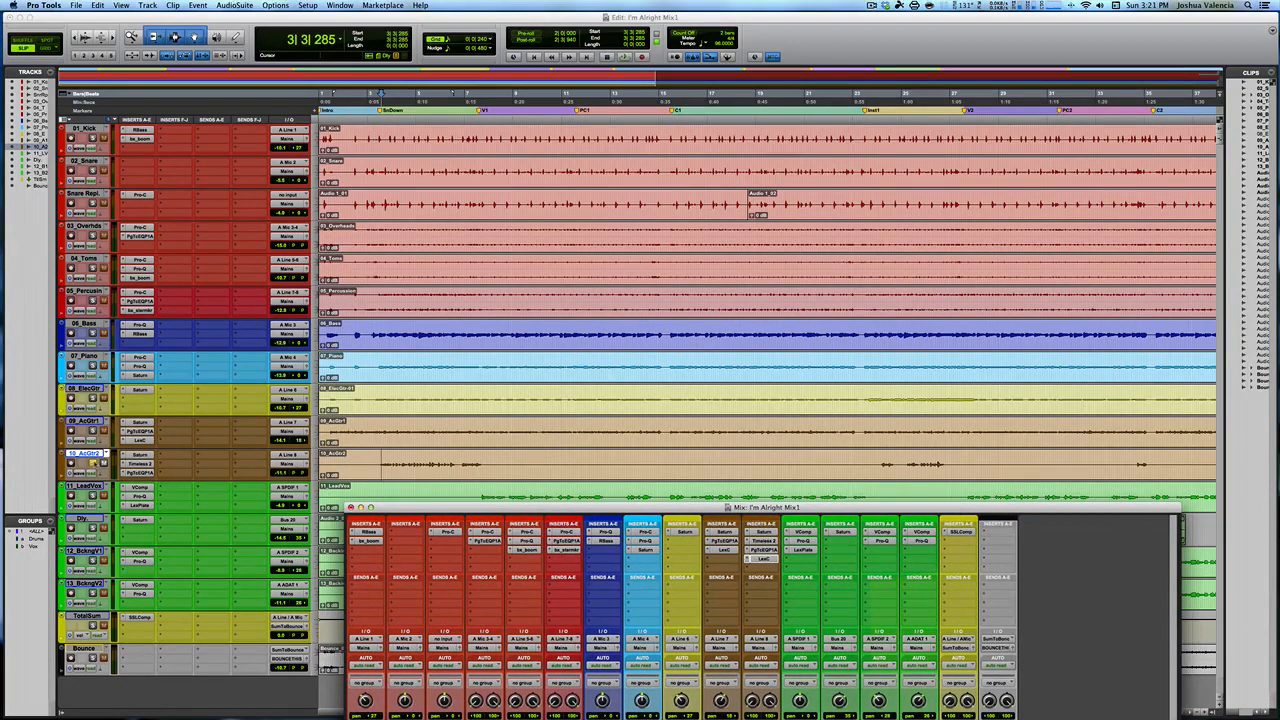
{"action": "left_click", "coordinate": [94, 463]}
{"action": "key", "text": "space"}
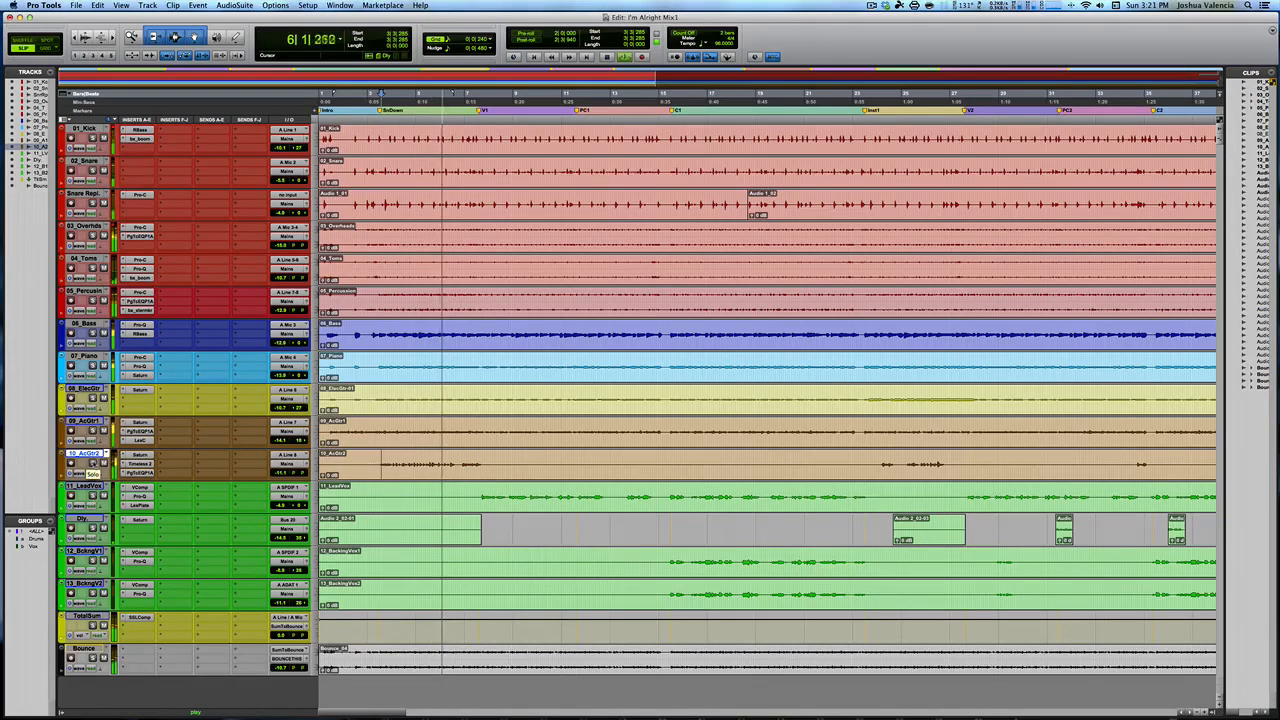
{"action": "key", "text": "space"}
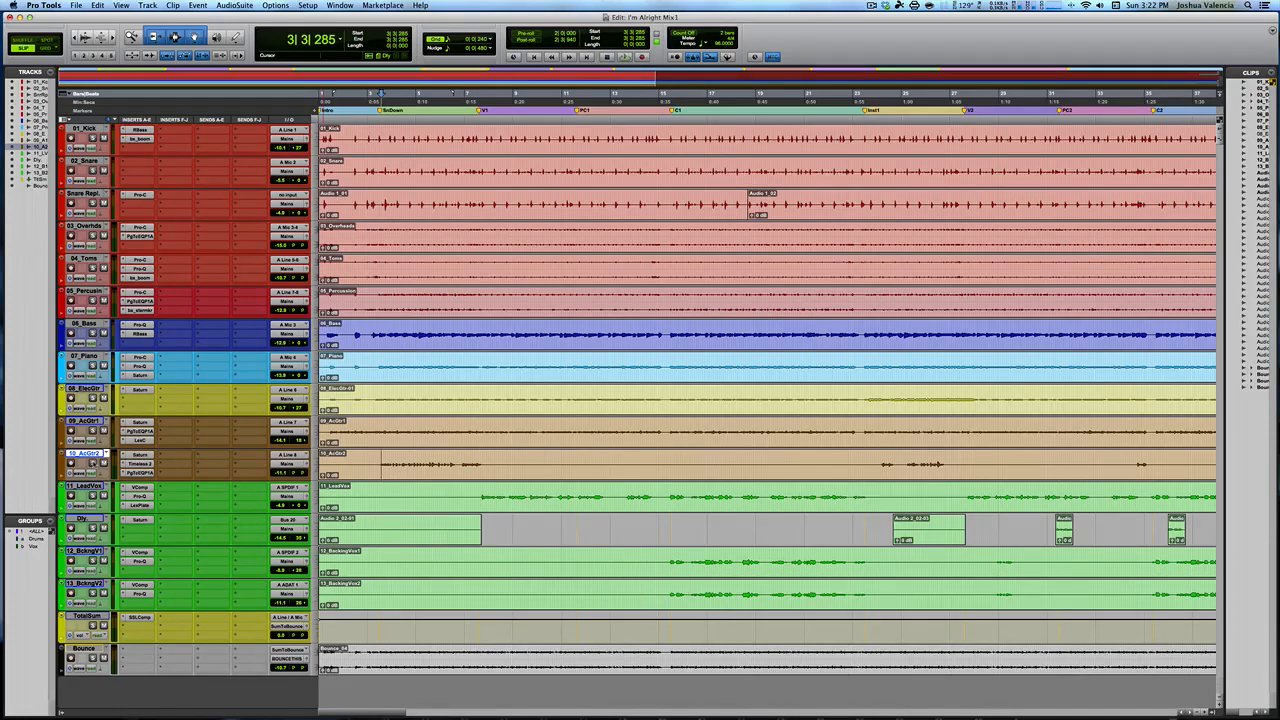
{"action": "key", "text": "space"}
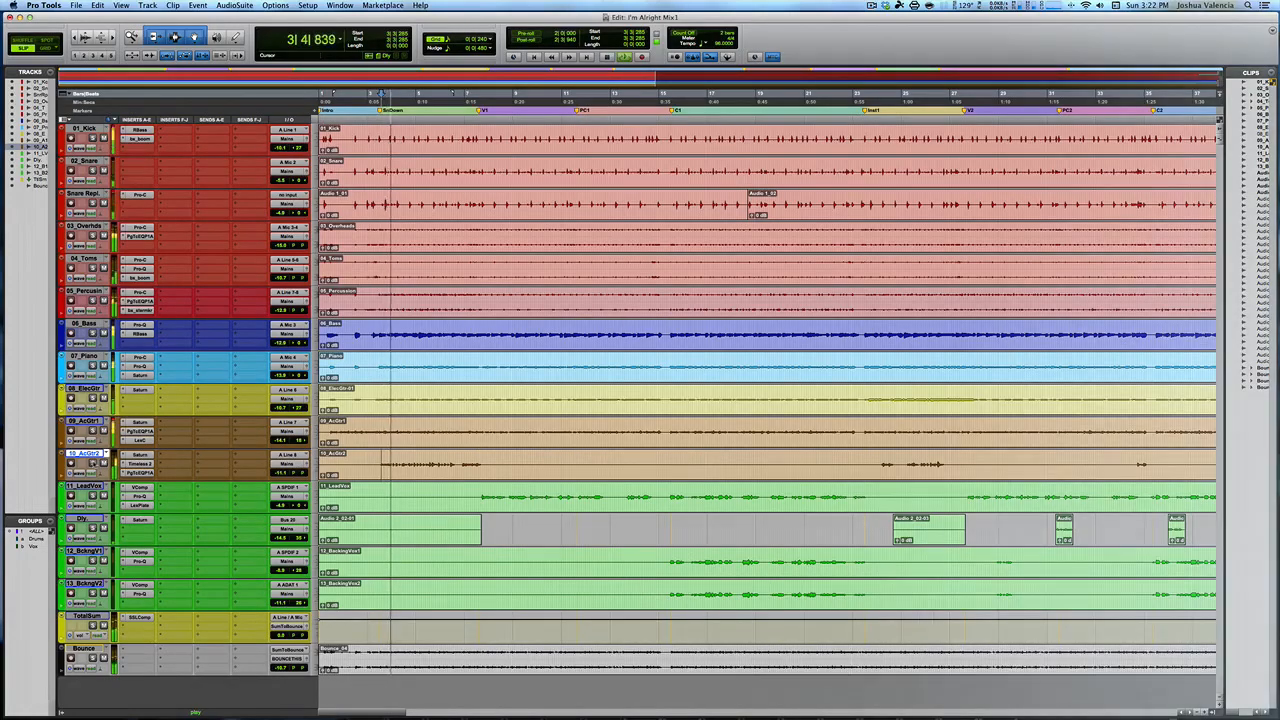